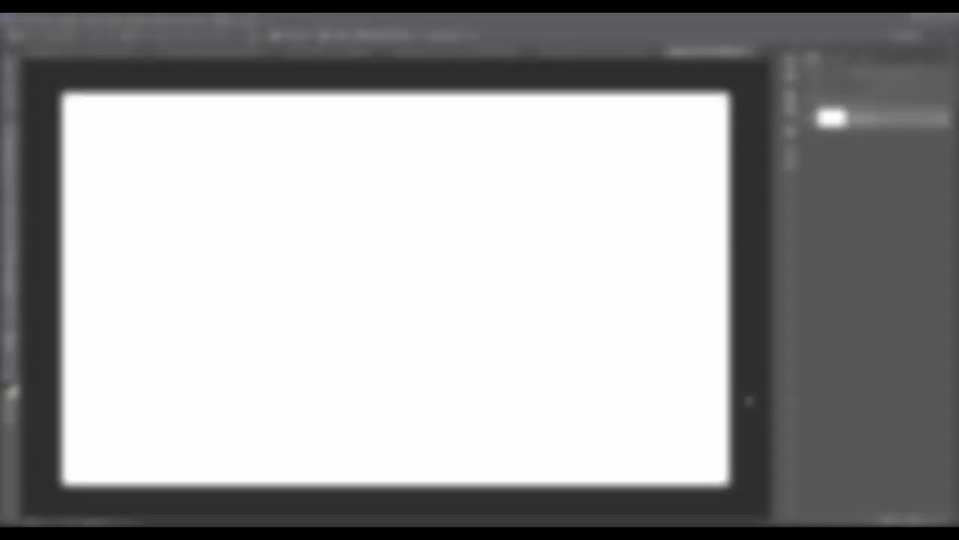
Save the blank document with the file name 'canon'.
key(ctrl+s)
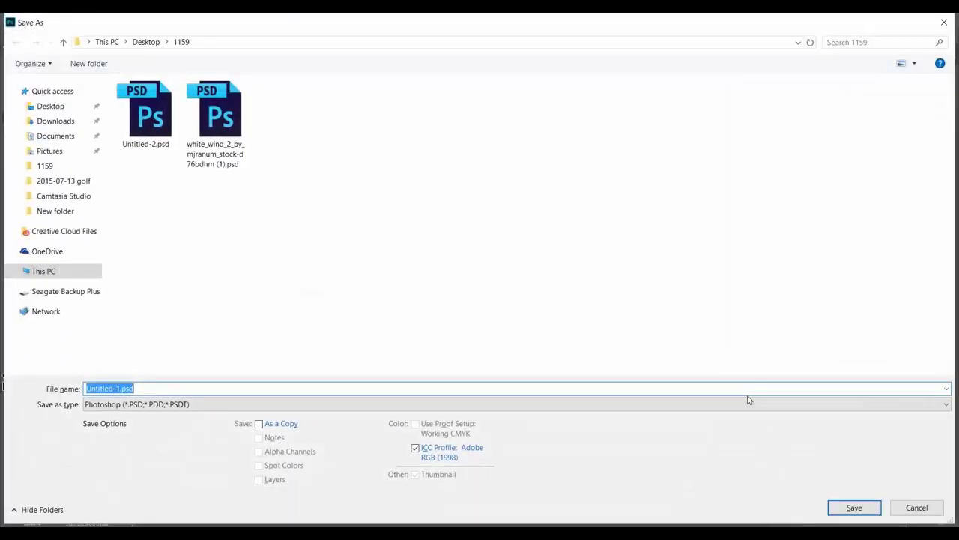
text(canon)
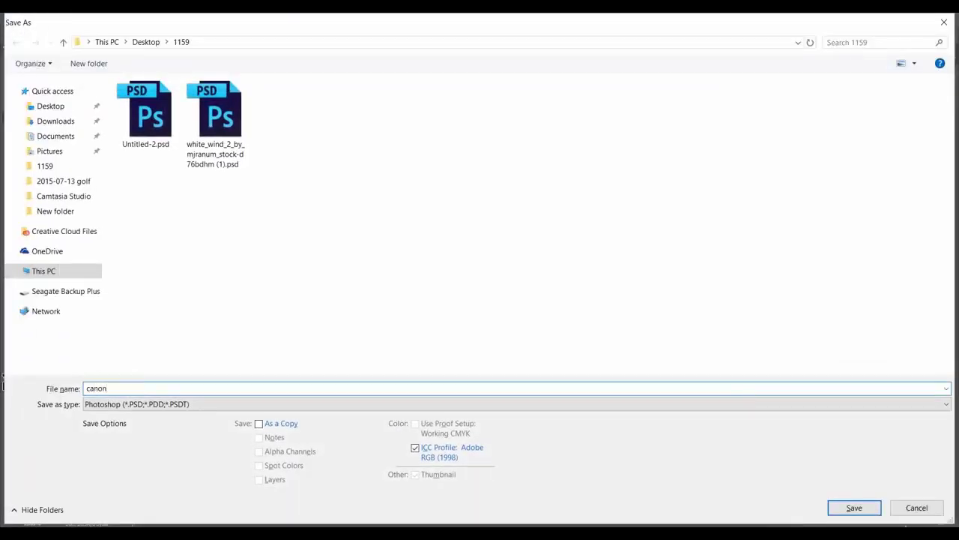
key(Return)
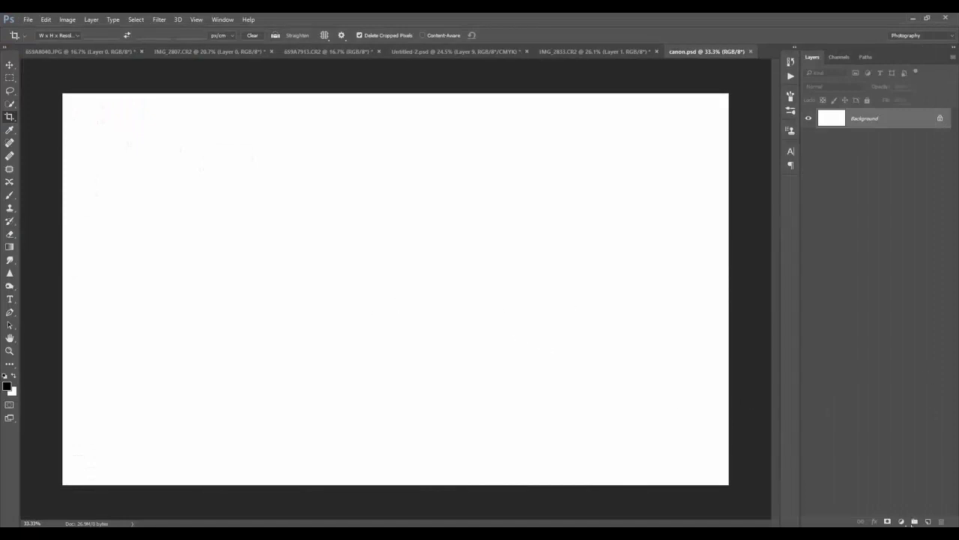
Add a Solid Color fill layer in mid grey 646464.
click(901, 521)
click(862, 288)
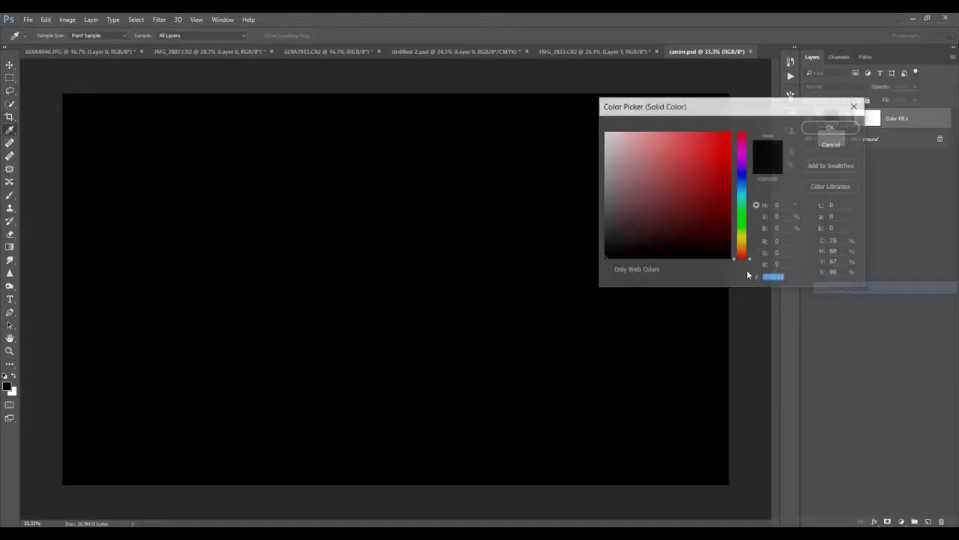
drag(607, 228, 591, 208)
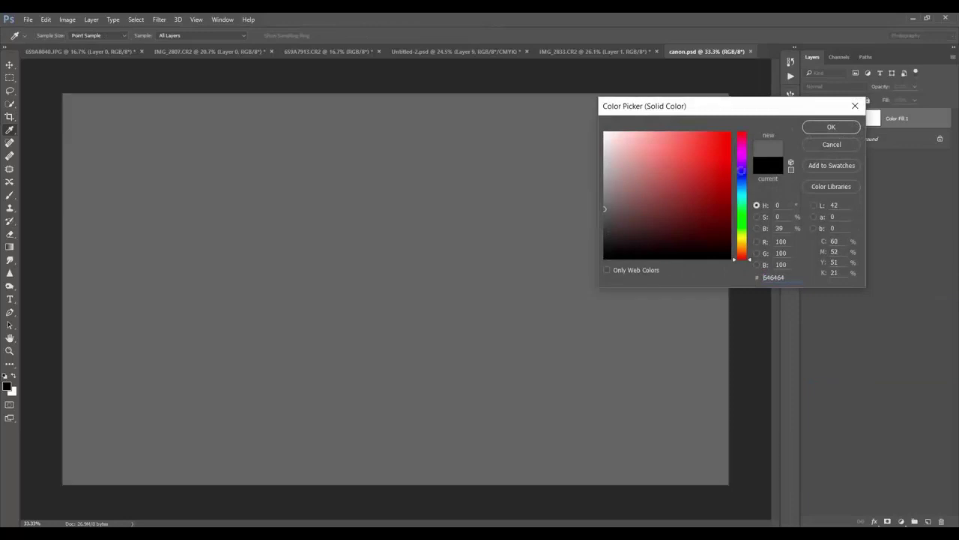
click(830, 128)
Review the open photos, then drag the grass photo into canon.psd with the Move tool.
click(538, 53)
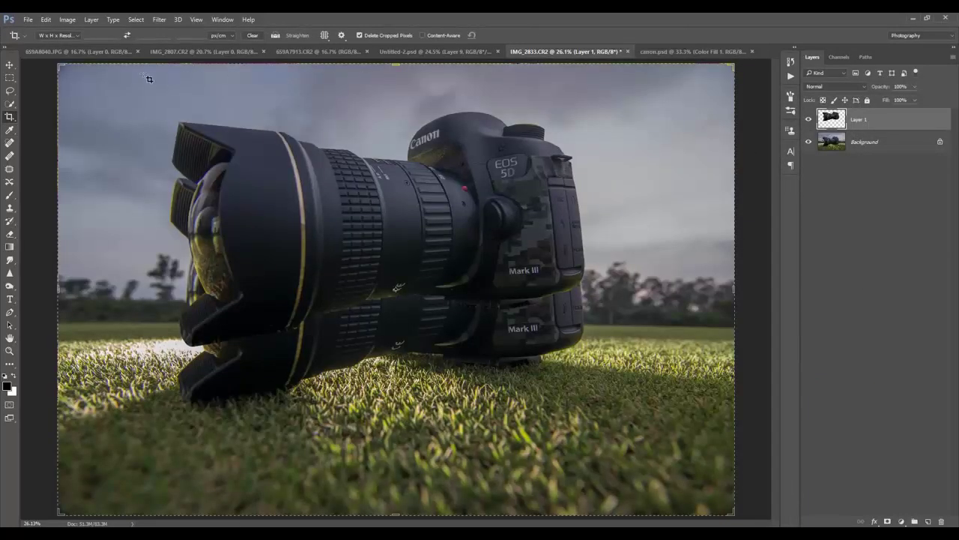
click(193, 54)
click(293, 54)
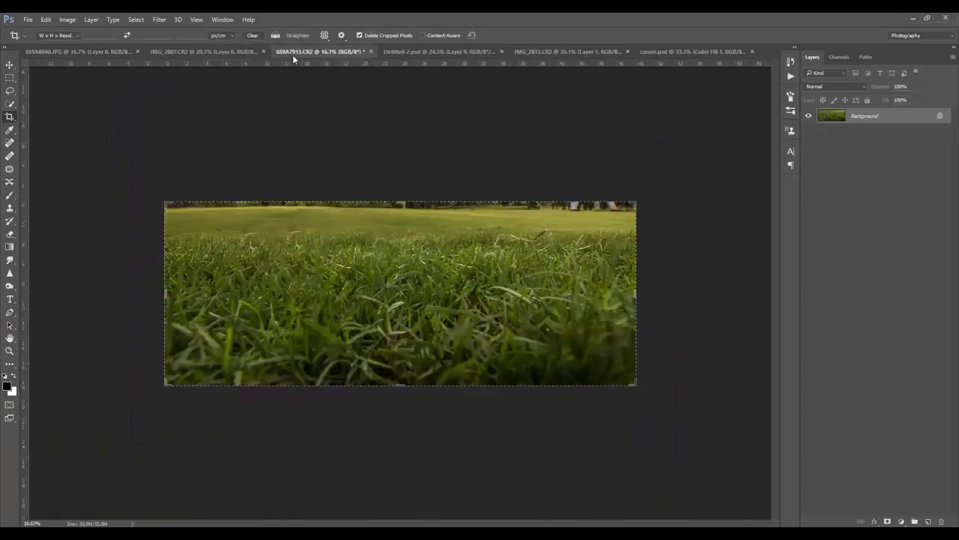
click(536, 52)
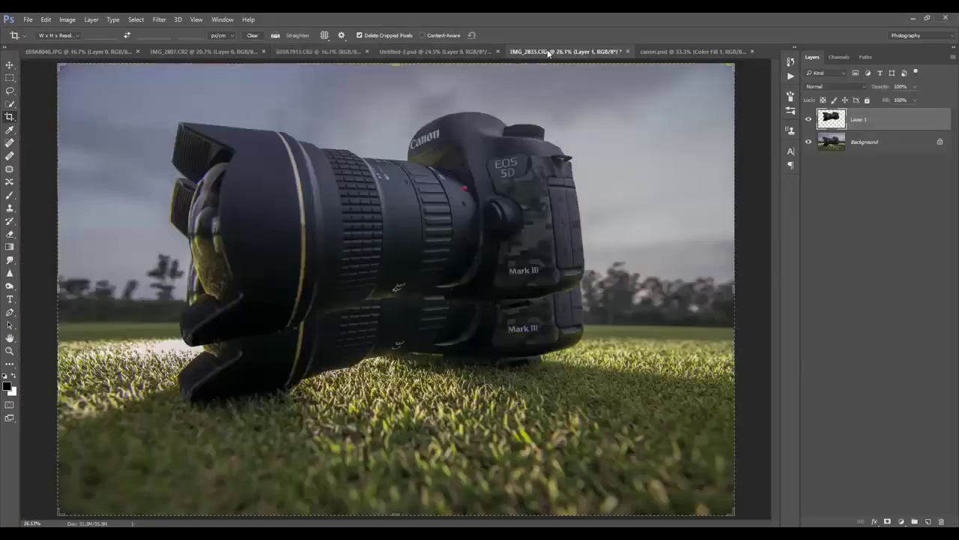
click(327, 54)
click(187, 51)
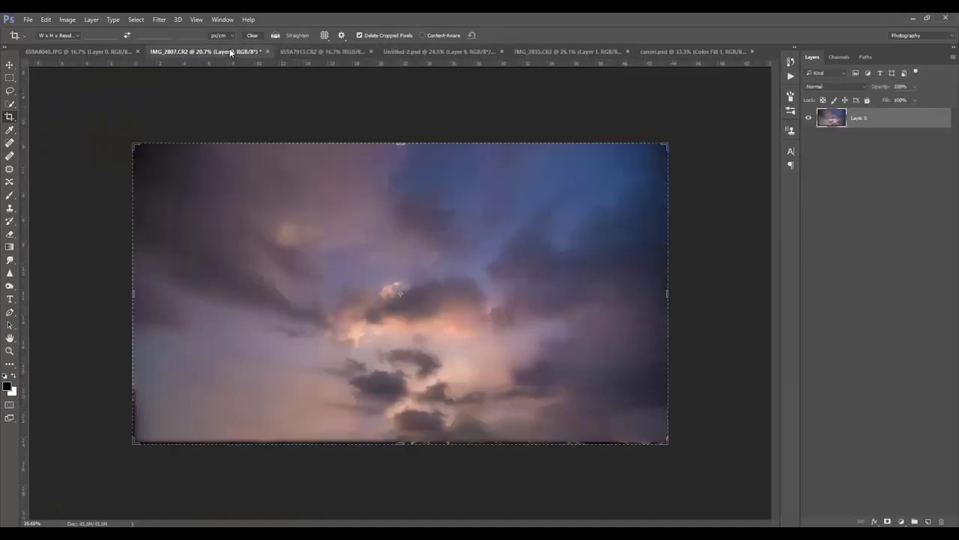
click(307, 51)
click(9, 64)
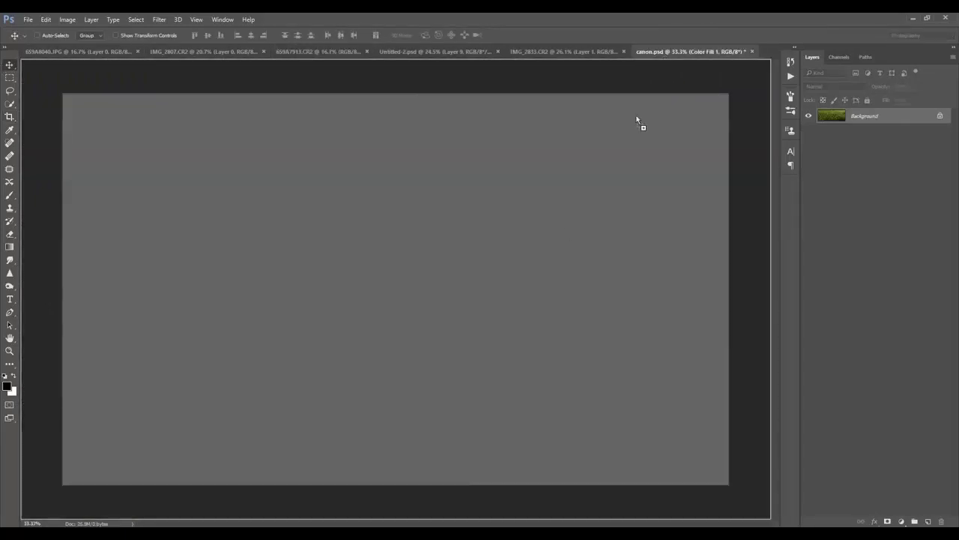
drag(661, 63, 637, 123)
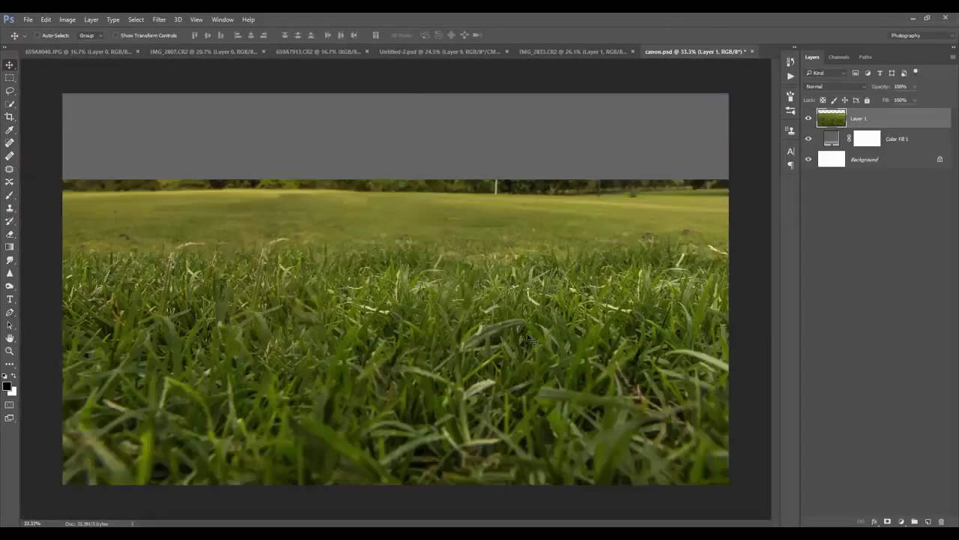
drag(542, 376, 528, 359)
Scale the grass layer to the canvas width and fit it along the bottom edge.
scroll(528, 359, down, 3)
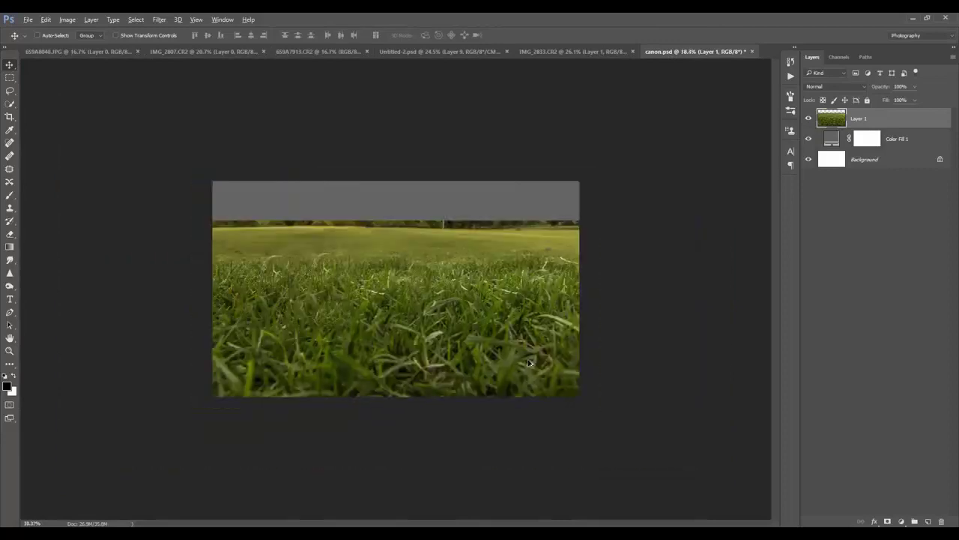
key(ctrl+t)
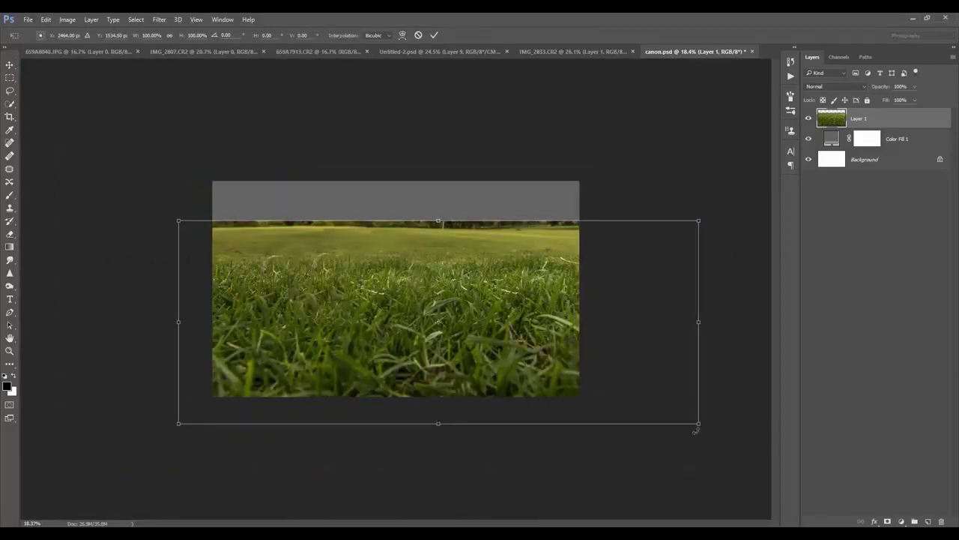
drag(698, 424, 580, 373)
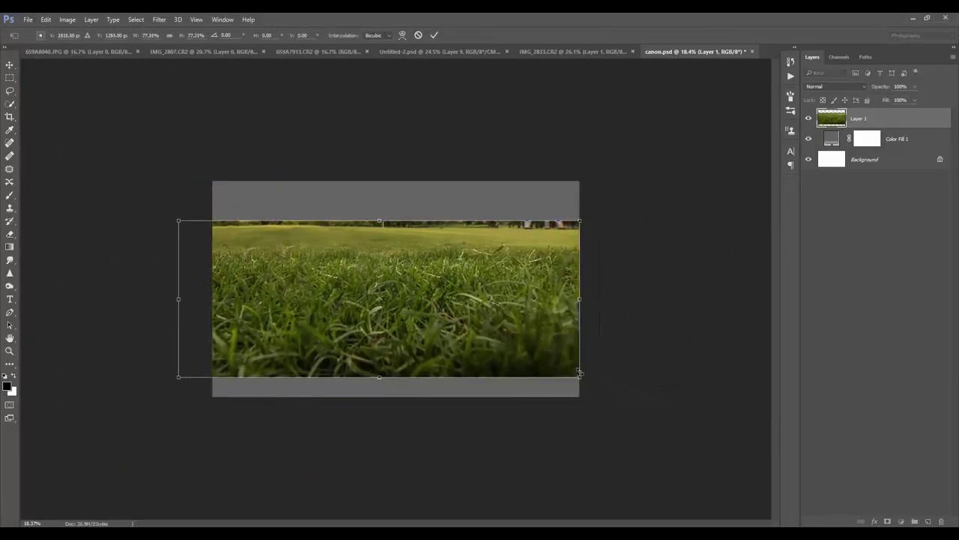
drag(180, 377, 210, 365)
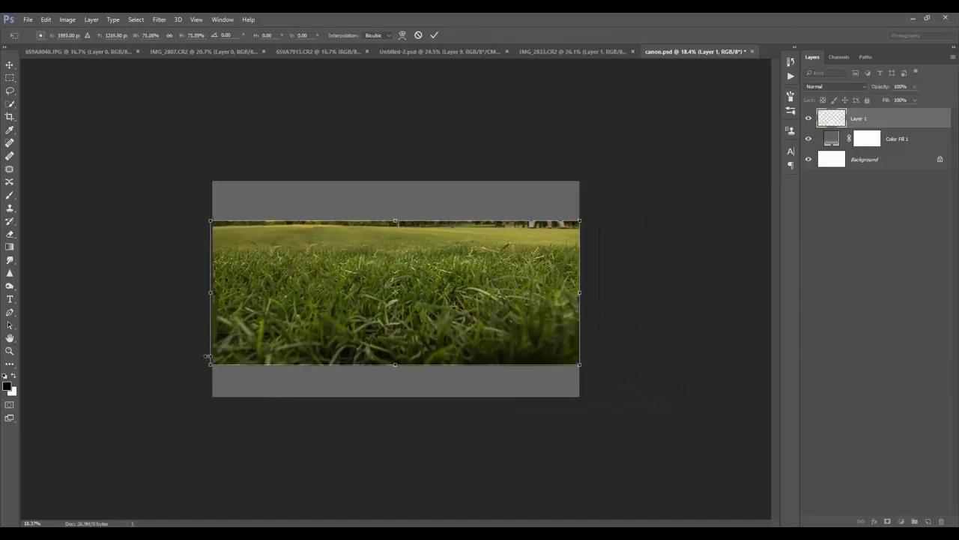
drag(442, 277, 446, 309)
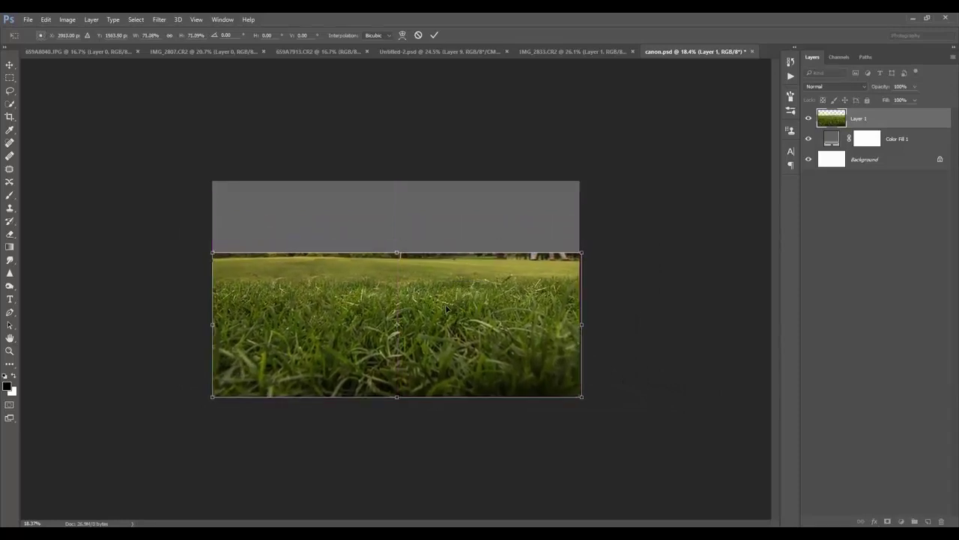
drag(395, 252, 395, 262)
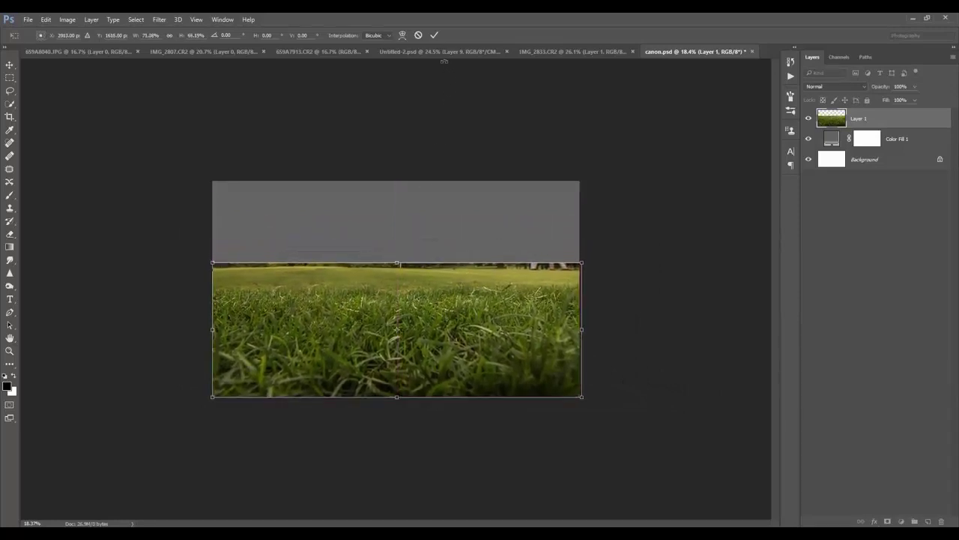
click(434, 34)
Drag the IMG_2807 stormy sky into canon.psd and temporarily hide it.
click(119, 53)
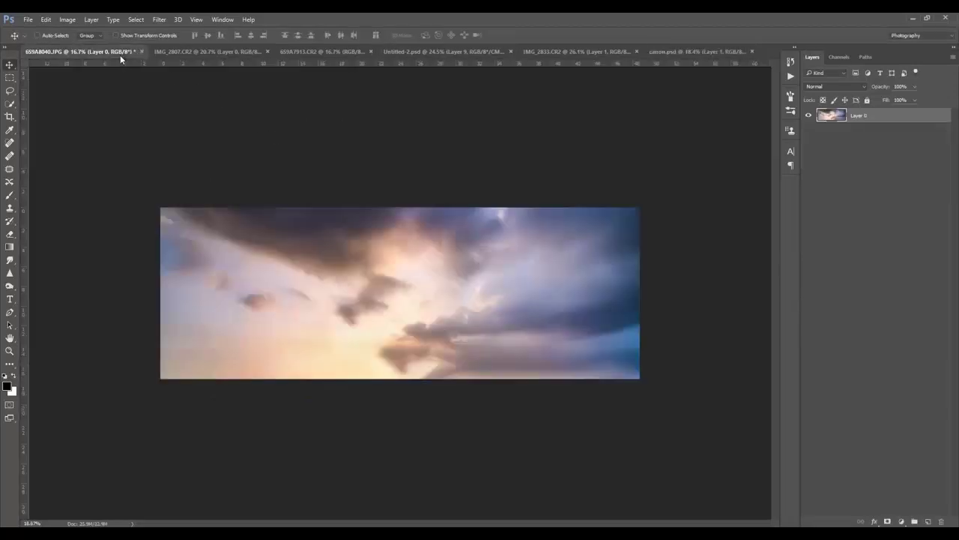
click(206, 51)
mouse_move(353, 192)
mouse_down()
mouse_move(673, 55)
mouse_move(632, 77)
mouse_up()
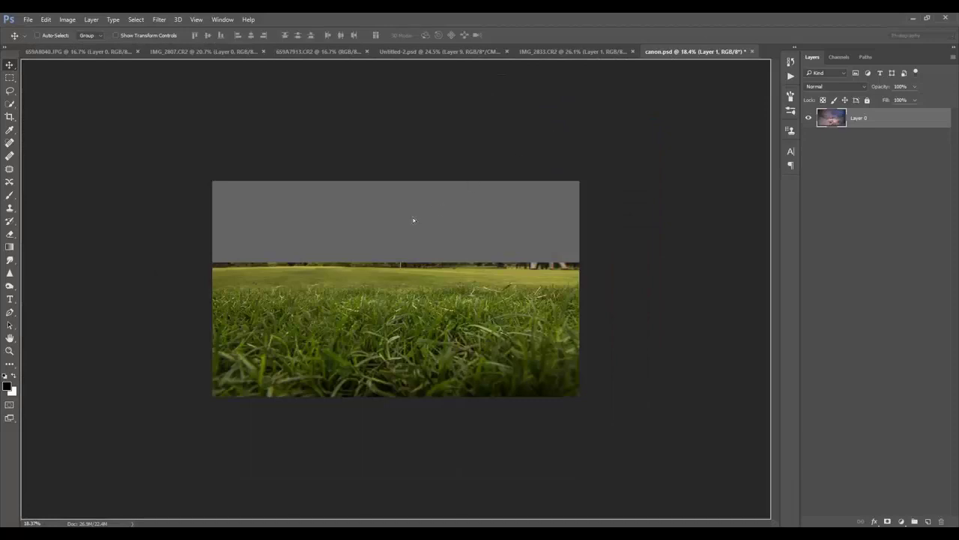
mouse_move(413, 220)
mouse_down()
mouse_move(458, 263)
mouse_move(428, 146)
mouse_move(477, 248)
mouse_move(451, 211)
mouse_move(468, 228)
mouse_up()
click(808, 119)
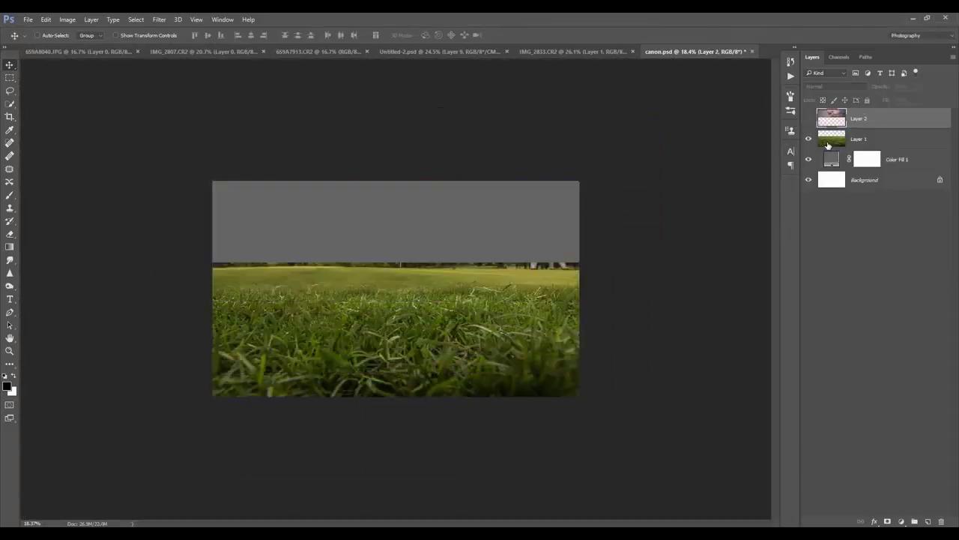
Fade the grass top into the grey with a gradient layer mask, then show the sky.
click(827, 141)
click(887, 521)
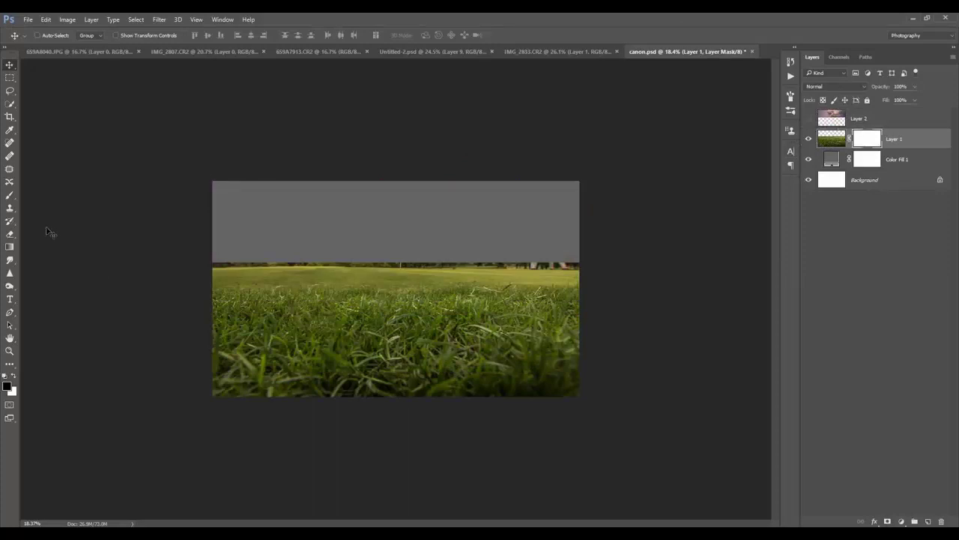
click(10, 247)
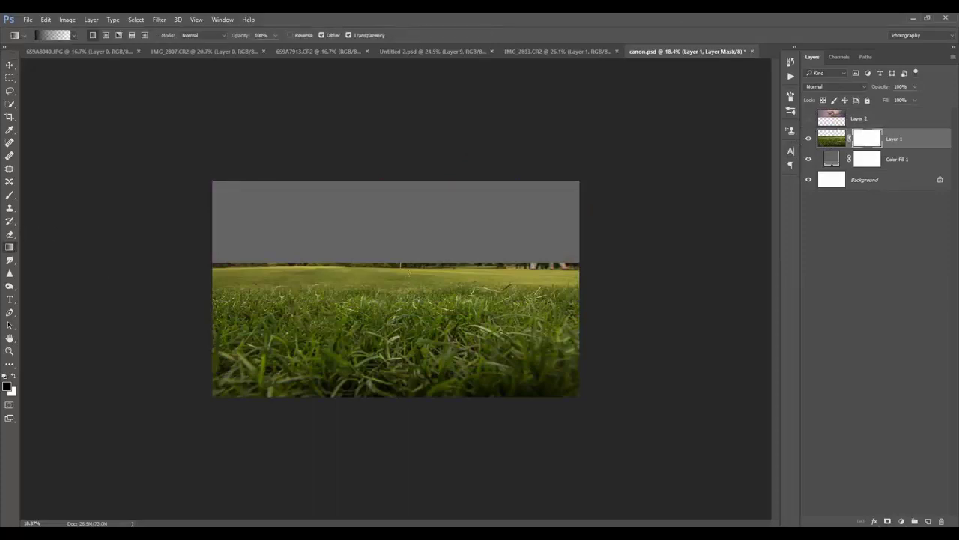
drag(409, 273, 417, 343)
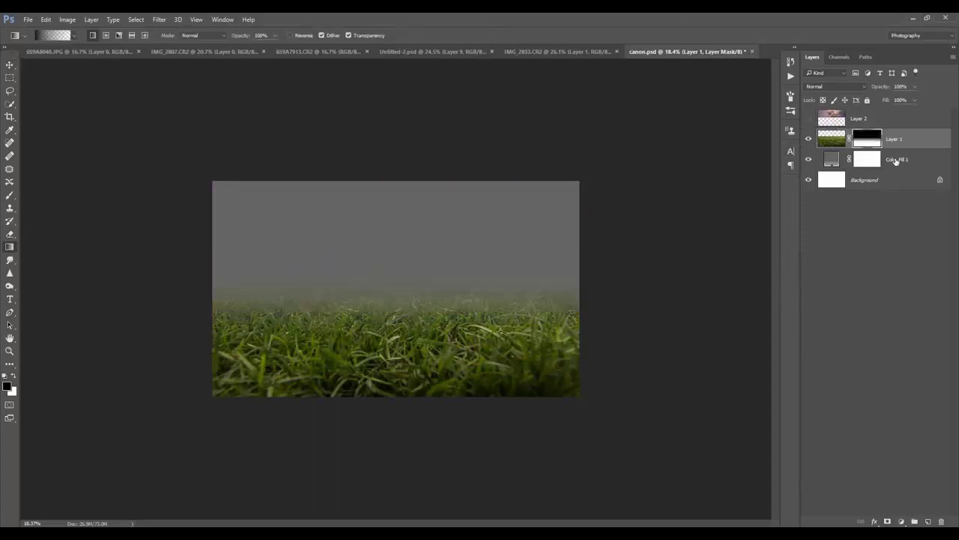
click(838, 122)
click(808, 118)
Free Transform the sky shorter and lower so it sits on the horizon.
scroll(509, 274, down, 3)
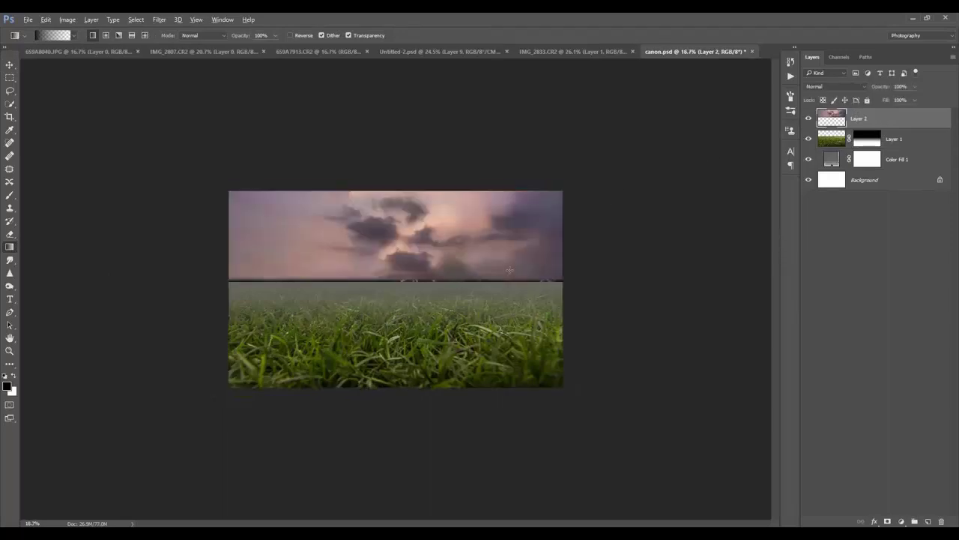
key(ctrl+t)
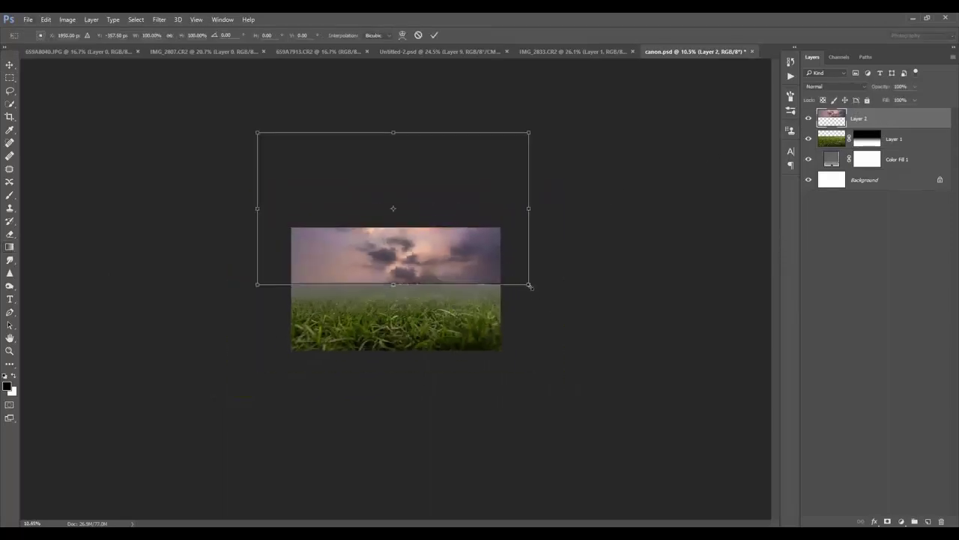
mouse_move(529, 285)
mouse_down()
mouse_move(499, 263)
mouse_move(501, 272)
mouse_up()
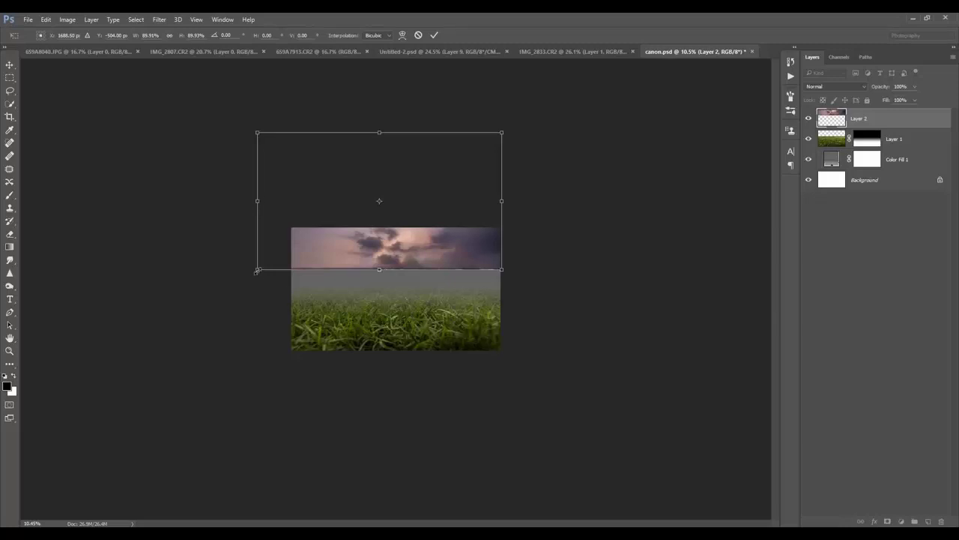
drag(256, 270, 290, 253)
mouse_move(496, 170)
mouse_down()
mouse_move(495, 232)
mouse_move(497, 224)
mouse_up()
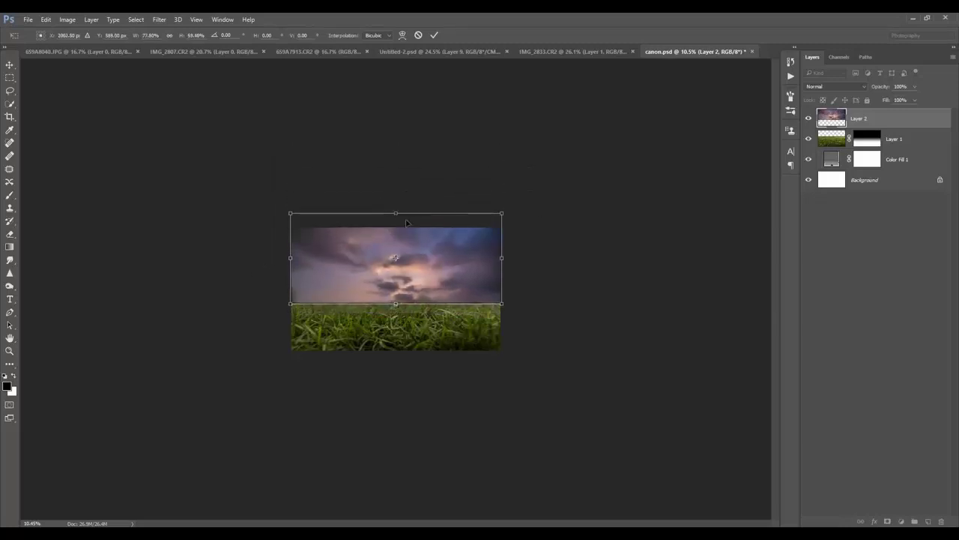
drag(395, 185, 431, 198)
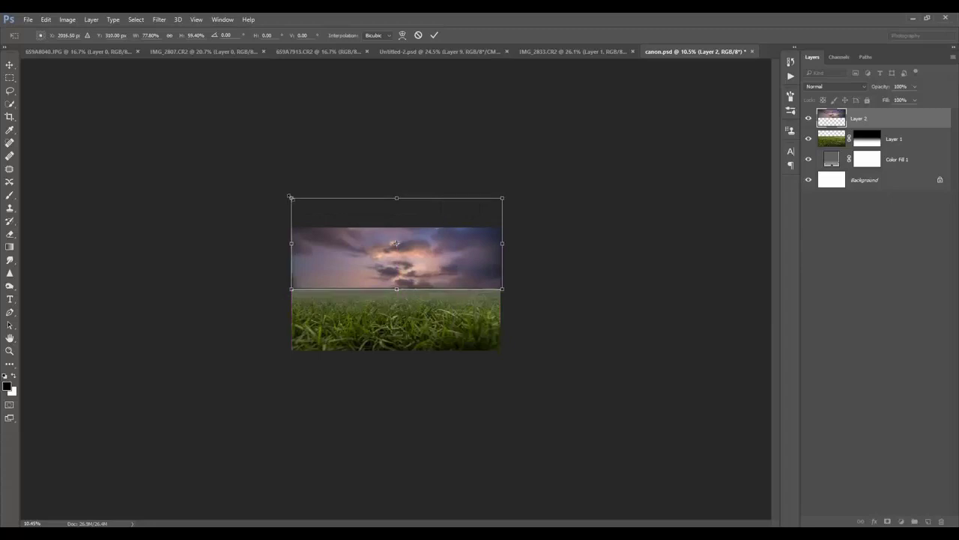
drag(290, 197, 288, 196)
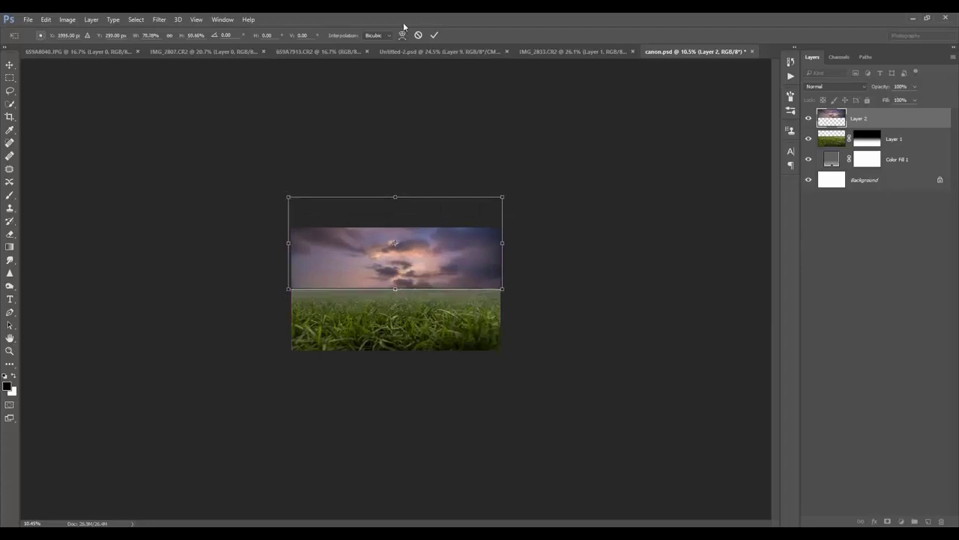
drag(403, 196, 403, 204)
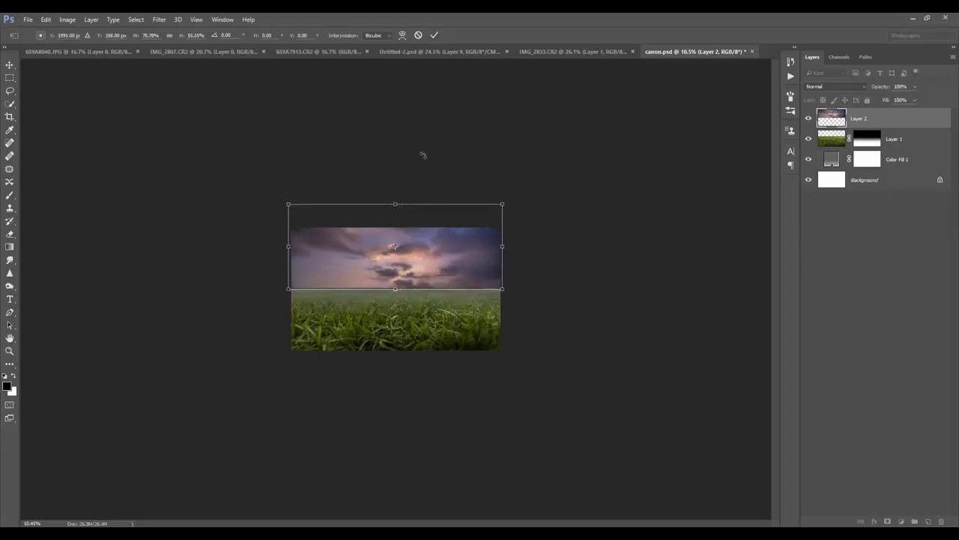
click(437, 36)
Fade the sky into the grass with a gradient mask; place the snowy mountain lower left.
key(ctrl+0)
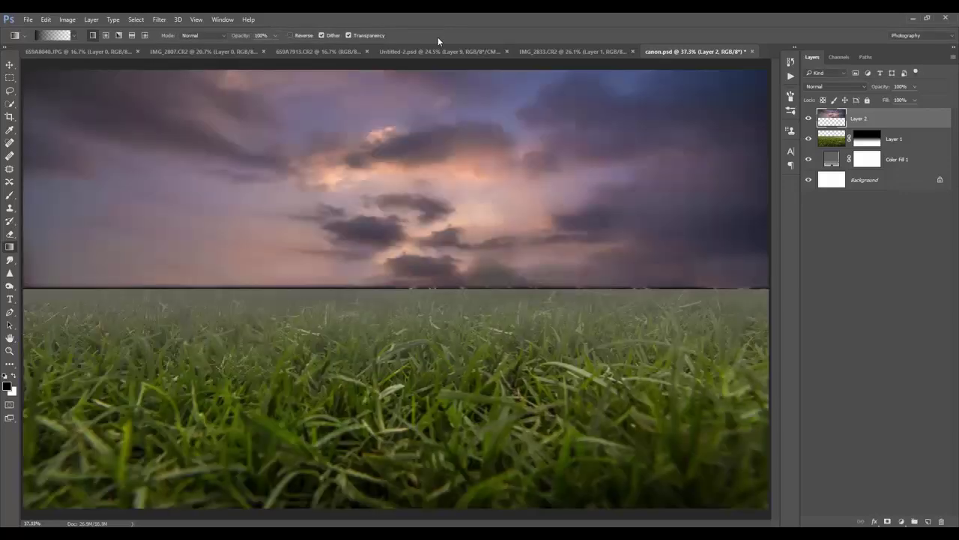
scroll(626, 350, down, 2)
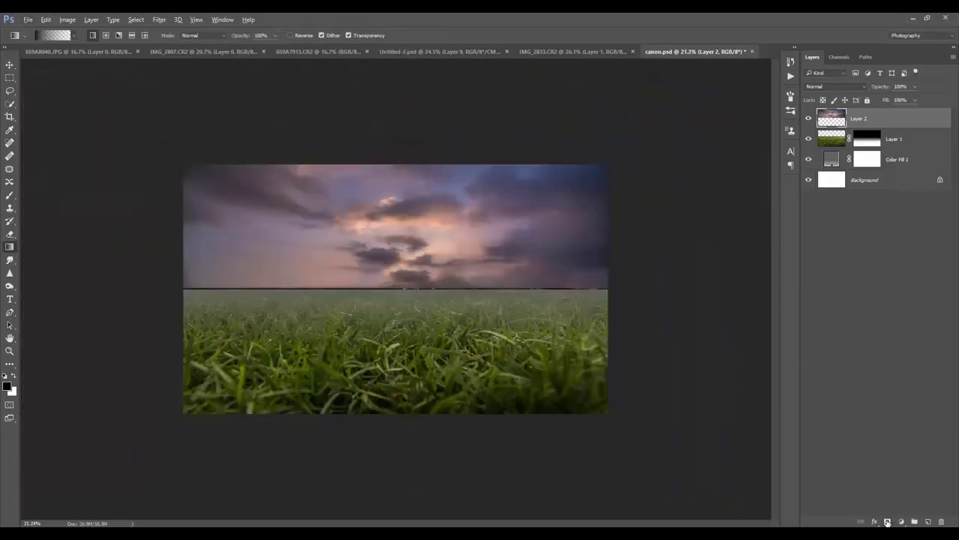
click(888, 521)
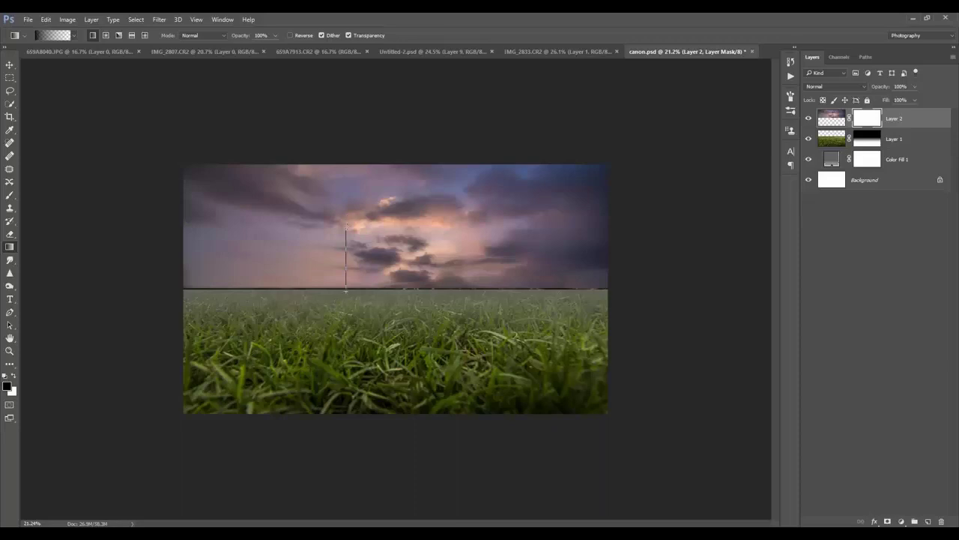
drag(342, 294, 346, 225)
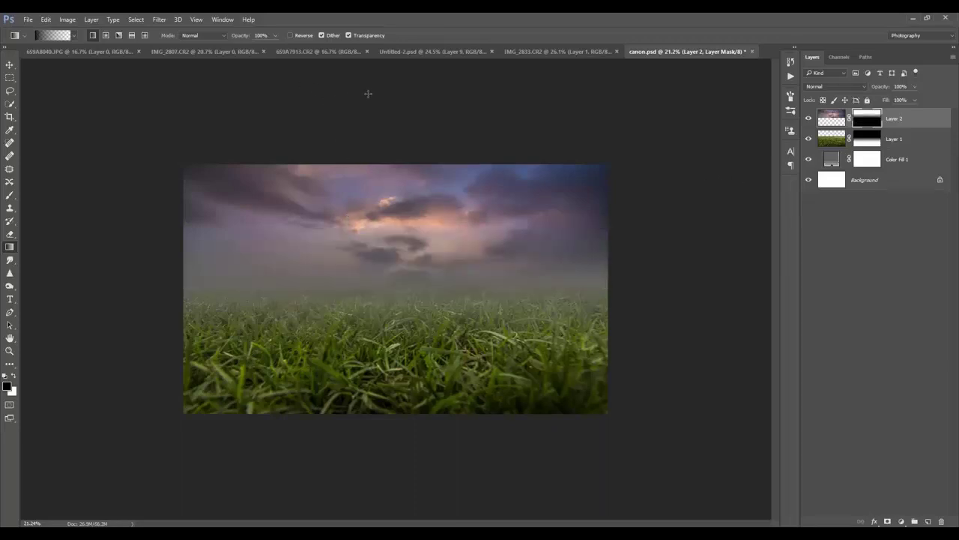
drag(368, 217, 358, 236)
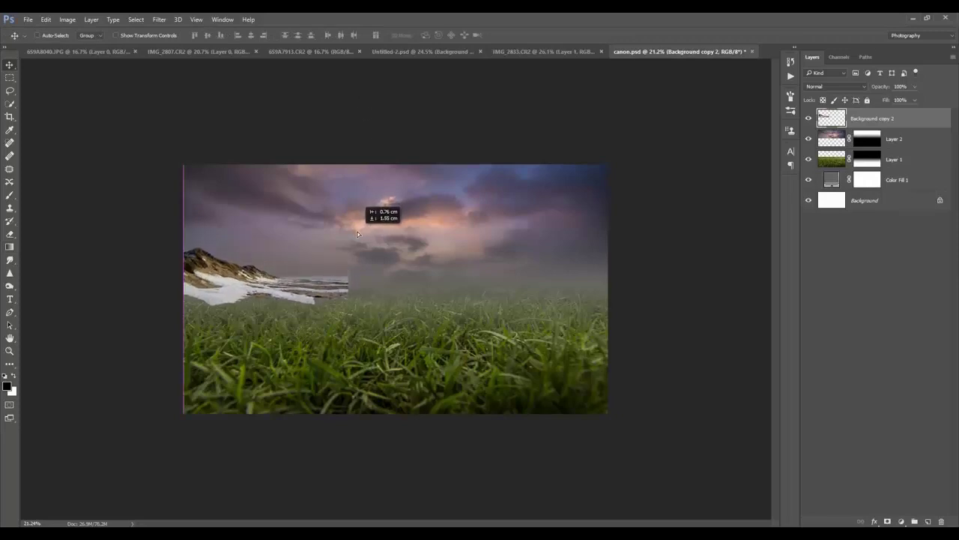
Mask the mountain with an upward gradient and paint black along the horizon at brush size 250.
click(888, 521)
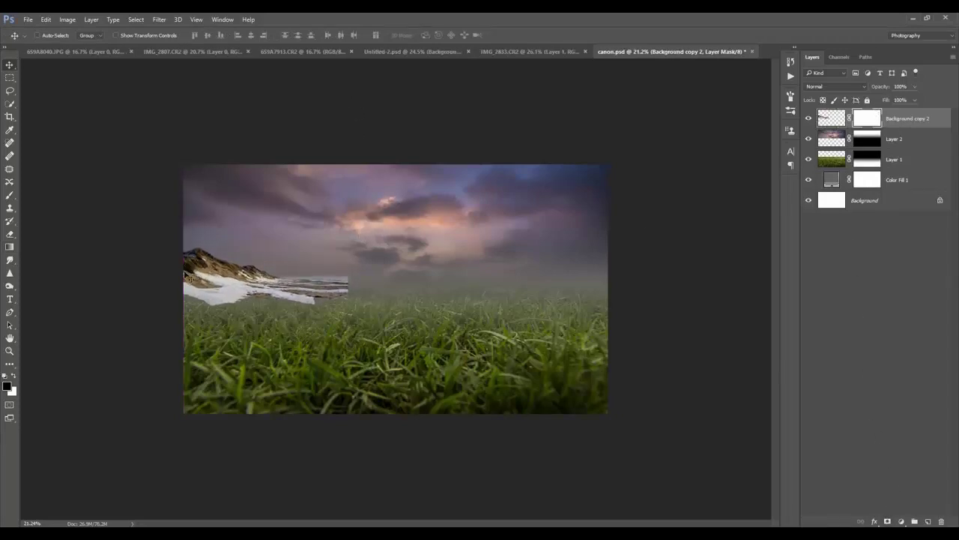
click(9, 248)
drag(248, 296, 249, 302)
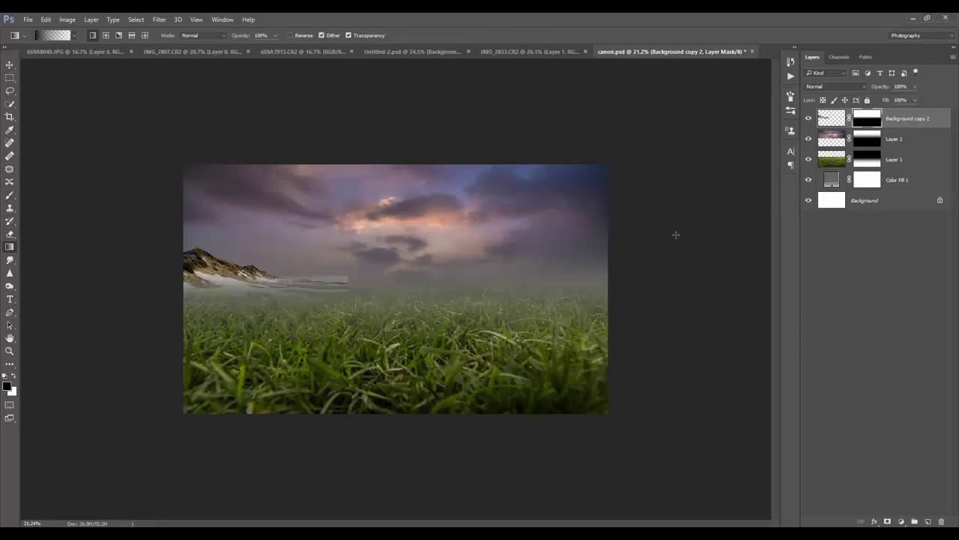
key(b)
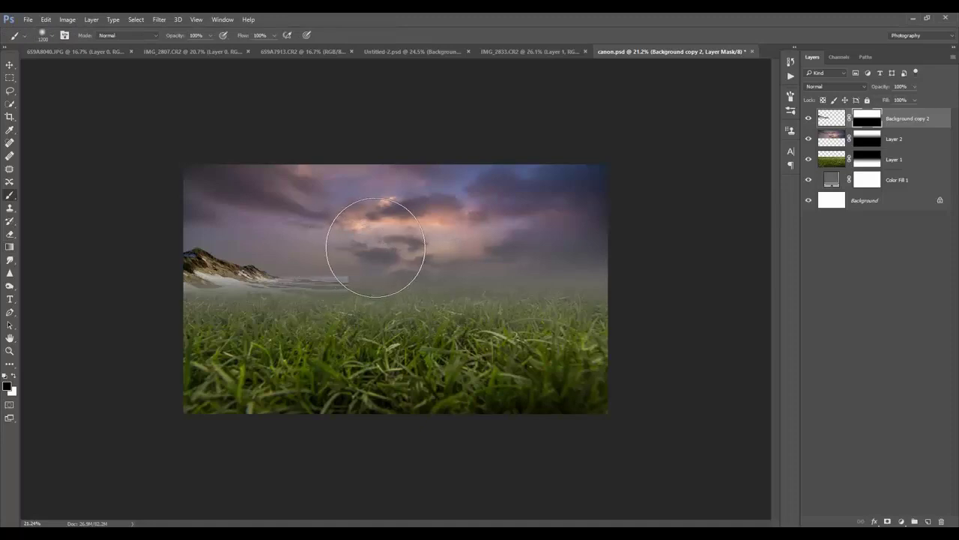
key(bracketleft)
key(bracketleft)
key(bracketleft)
mouse_move(405, 267)
mouse_down()
mouse_move(359, 280)
mouse_move(347, 302)
mouse_move(338, 272)
mouse_move(441, 269)
mouse_up()
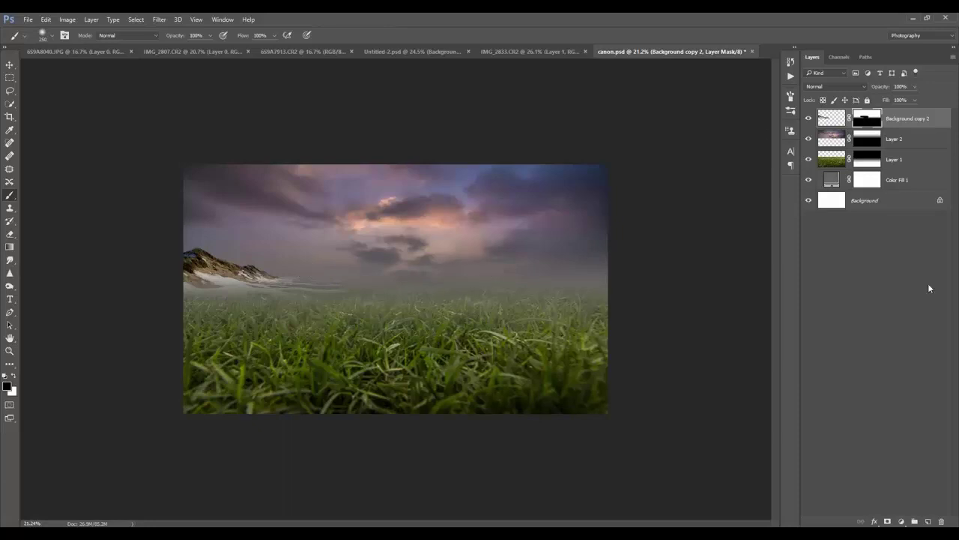
Clip a Brightness/Contrast adjustment at brightness -96 to the mountain and lower its opacity.
click(905, 522)
click(894, 325)
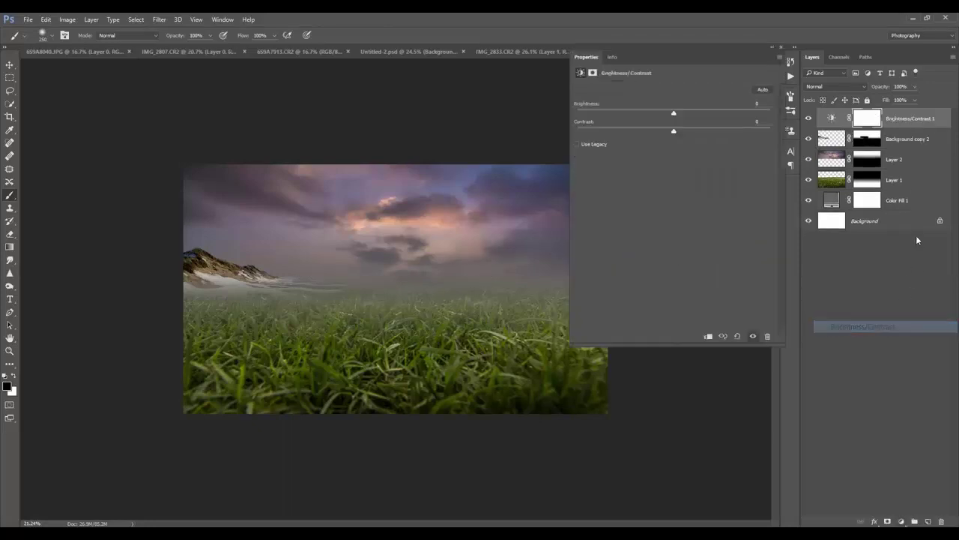
alt+click(911, 128)
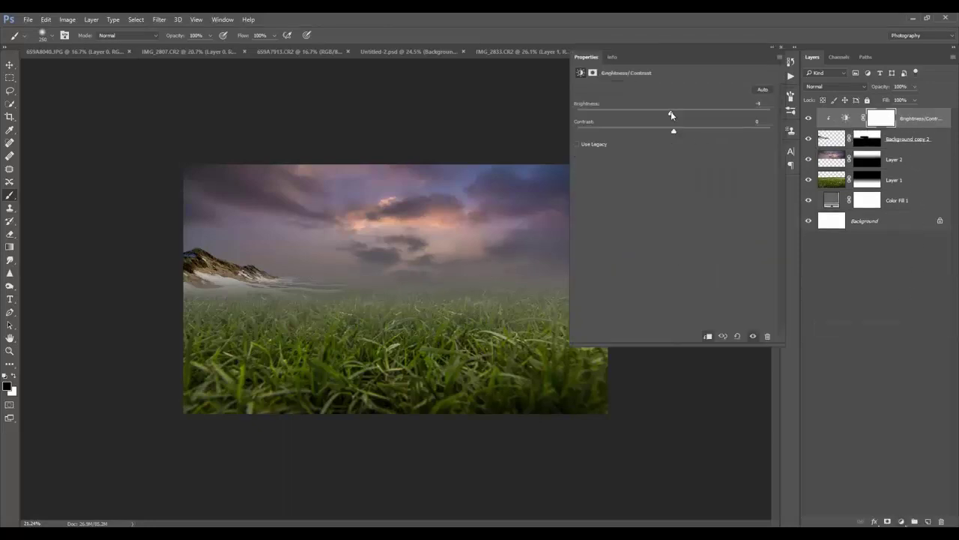
drag(670, 112, 641, 116)
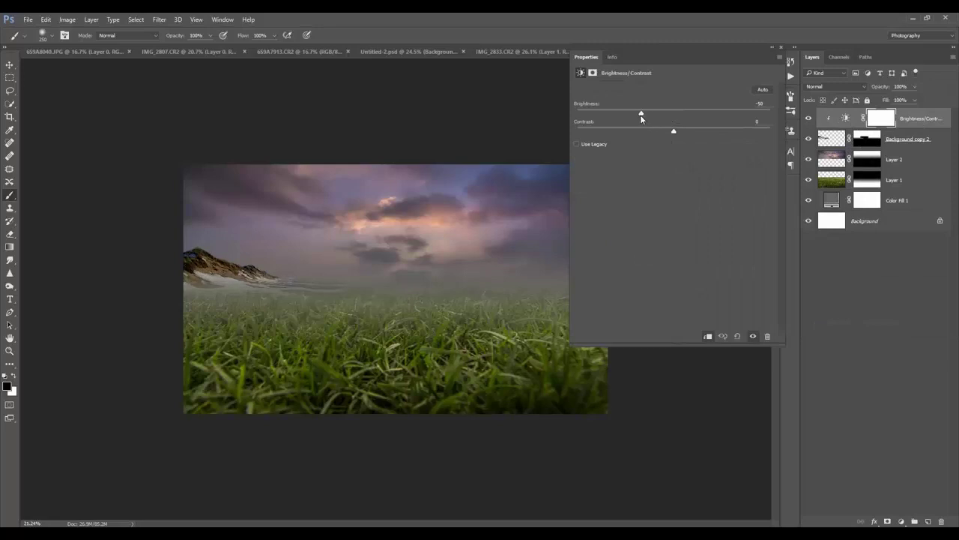
click(837, 141)
mouse_move(876, 88)
mouse_down()
mouse_move(860, 91)
mouse_move(877, 91)
mouse_up()
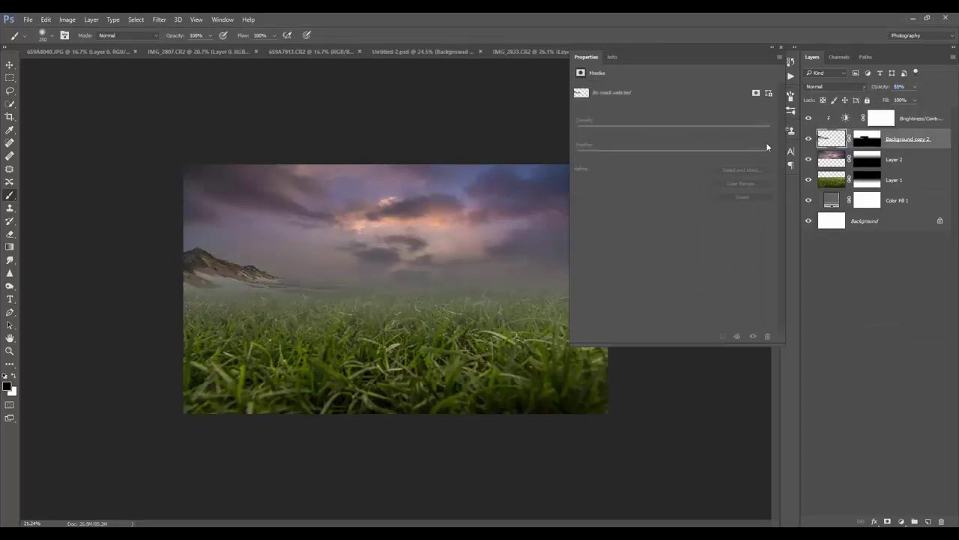
click(845, 120)
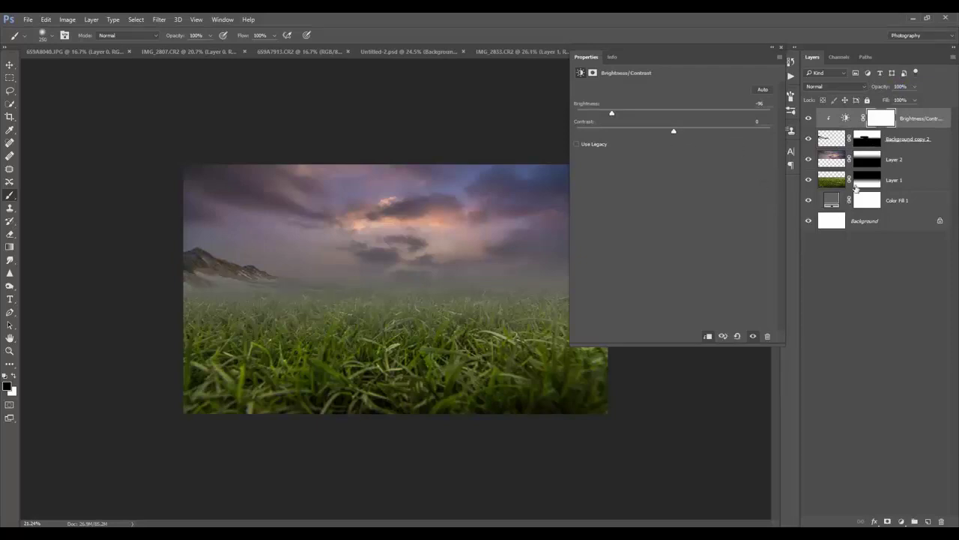
click(780, 48)
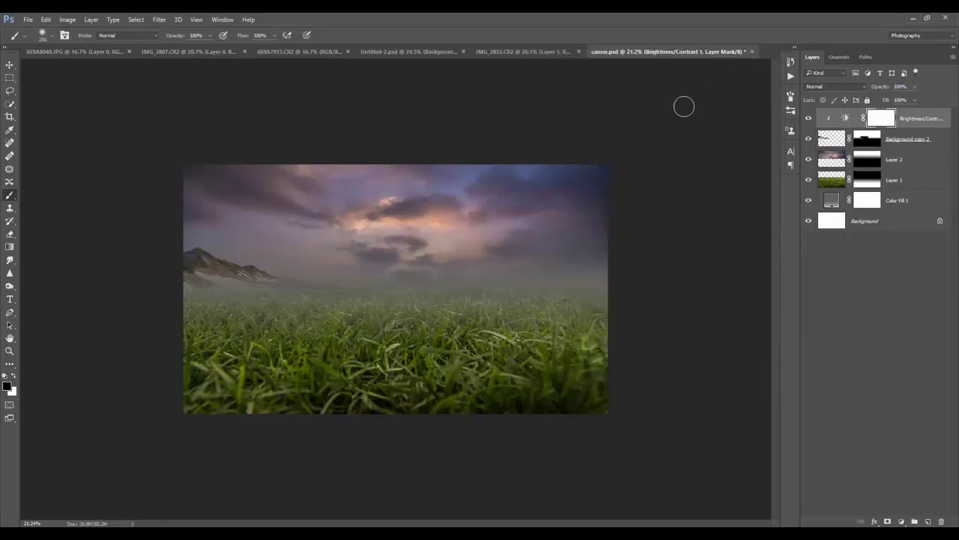
Create Group 1 and move the brightness adjustment into it, keeping it clipped.
click(915, 522)
click(904, 130)
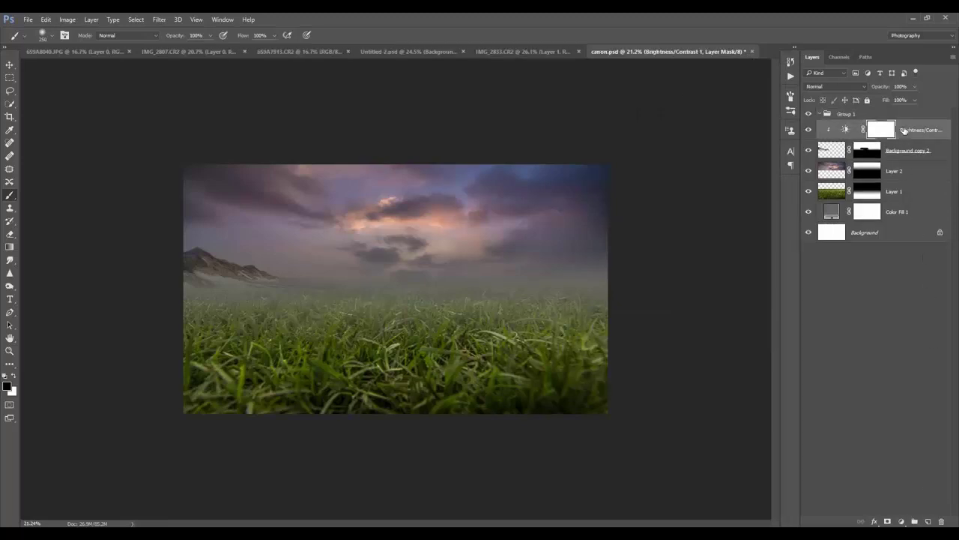
click(909, 157)
drag(824, 131, 830, 115)
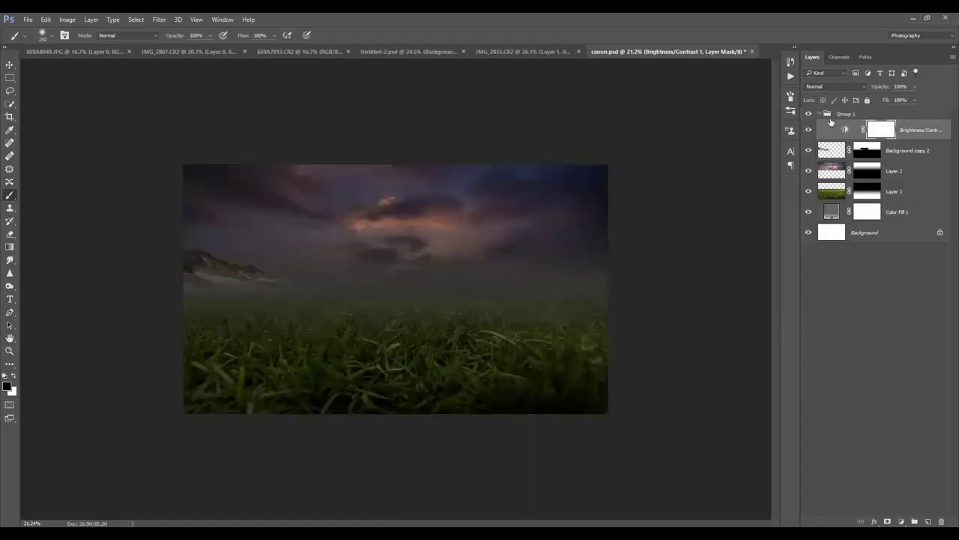
alt+click(837, 140)
Move the mountain layer into Group 1 and collapse the group.
drag(912, 152, 837, 116)
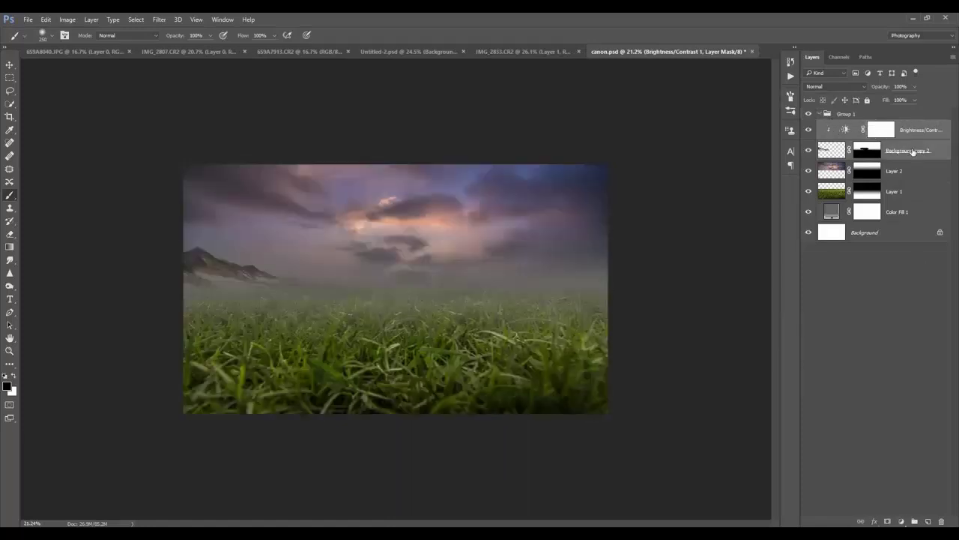
click(824, 113)
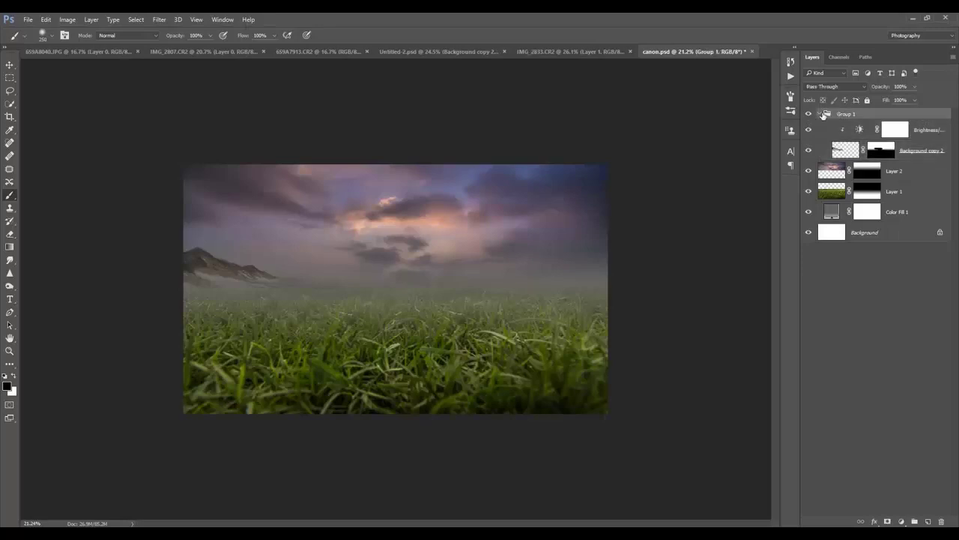
click(819, 114)
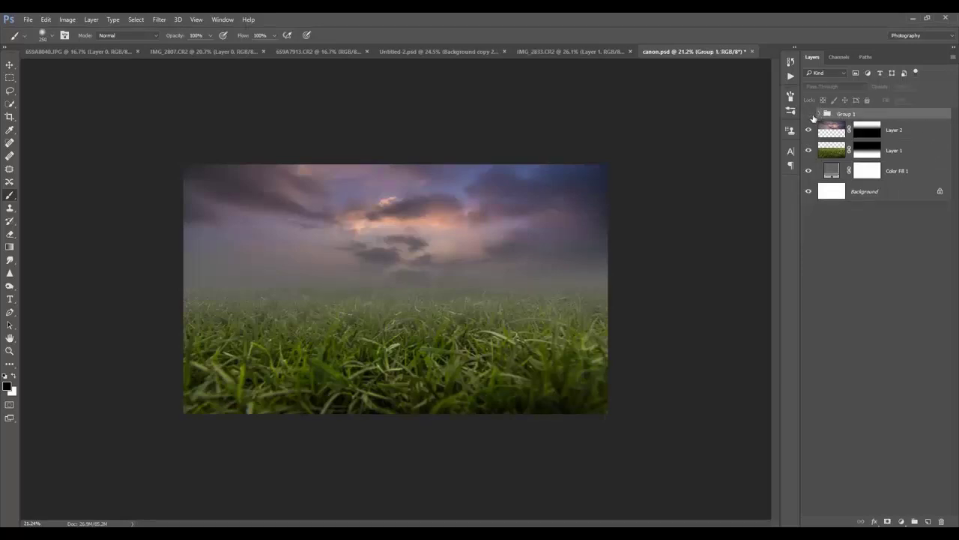
Duplicate the mountain group, move the copy right and flip it horizontally.
key(ctrl+j)
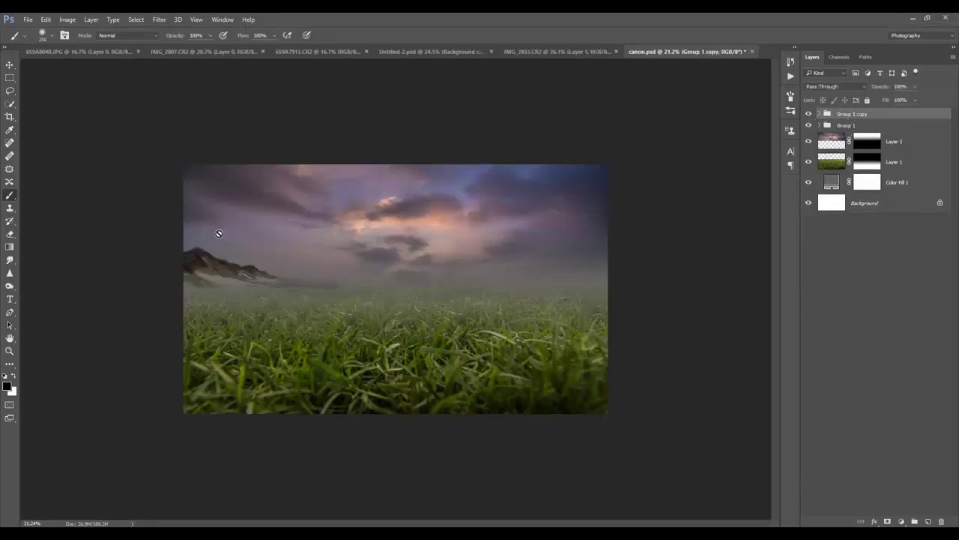
click(9, 65)
drag(241, 246, 510, 236)
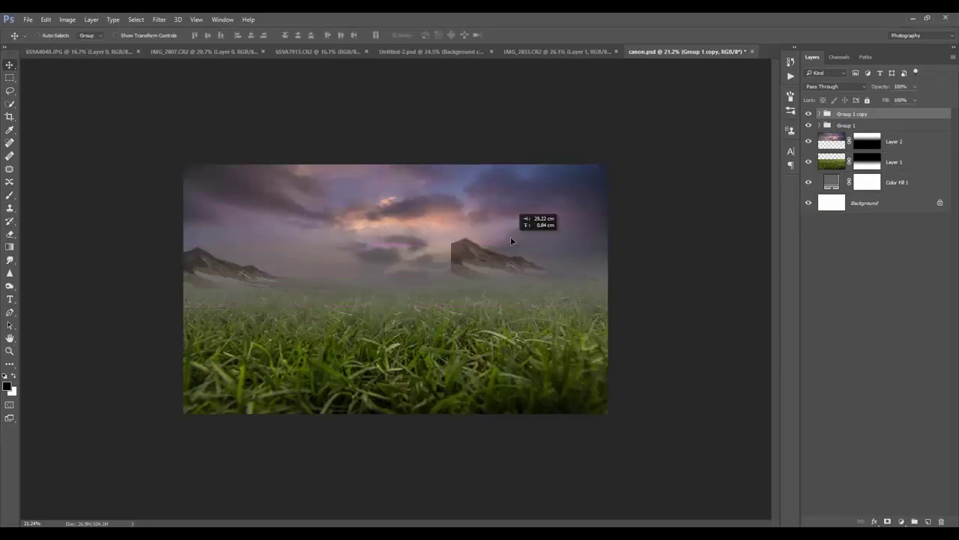
click(45, 20)
mouse_move(66, 278)
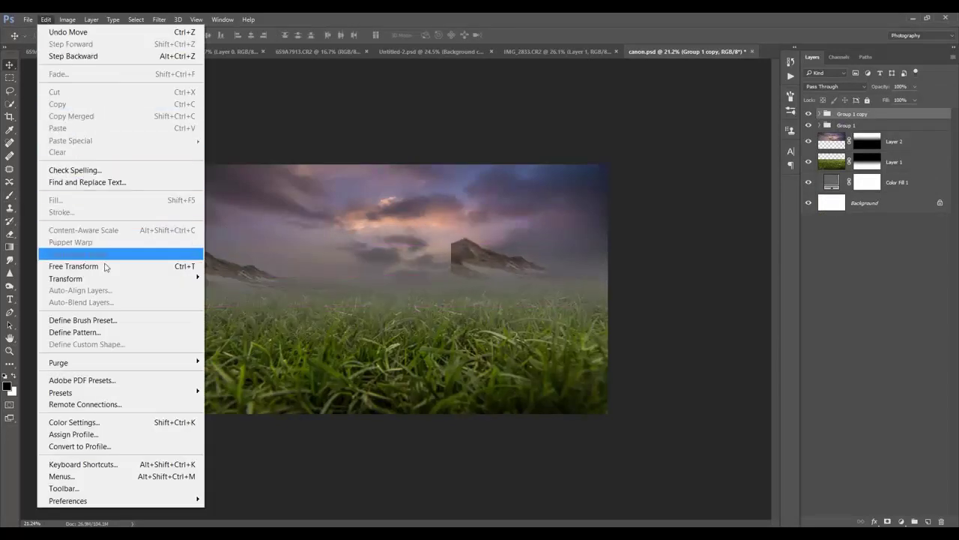
click(239, 416)
drag(406, 332, 500, 321)
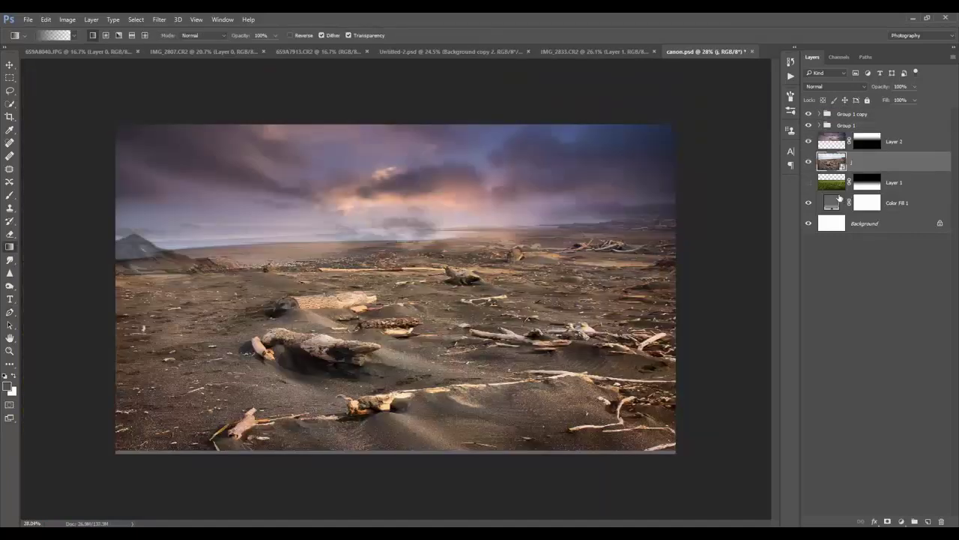
Mask the beach layer with a gradient fade and squash its top edge down.
click(888, 520)
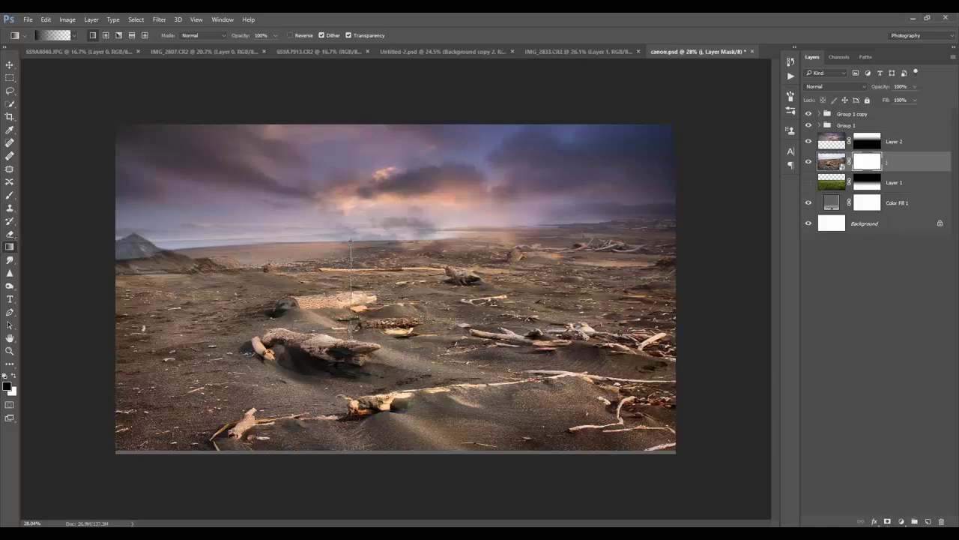
mouse_move(351, 241)
mouse_down()
mouse_move(351, 330)
mouse_move(366, 271)
mouse_move(368, 332)
mouse_up()
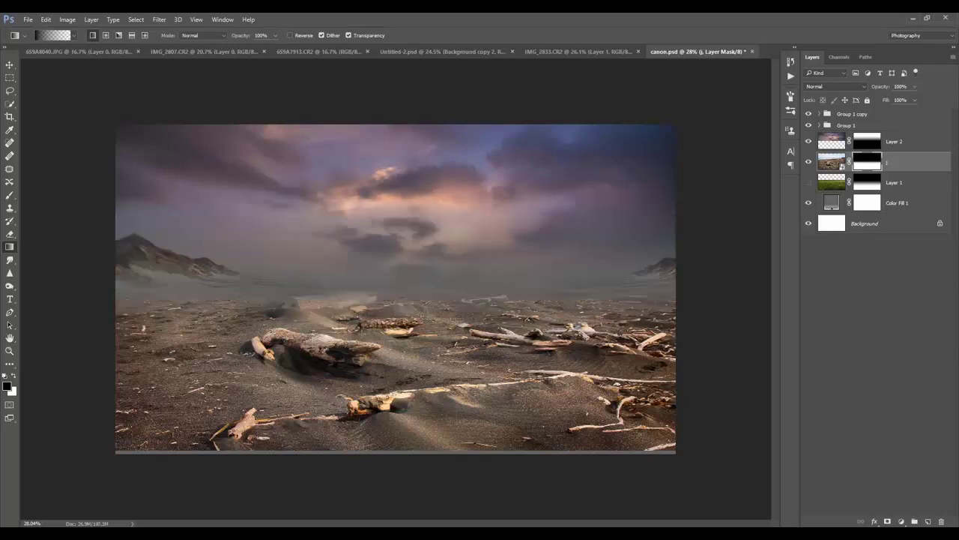
click(827, 168)
key(ctrl+t)
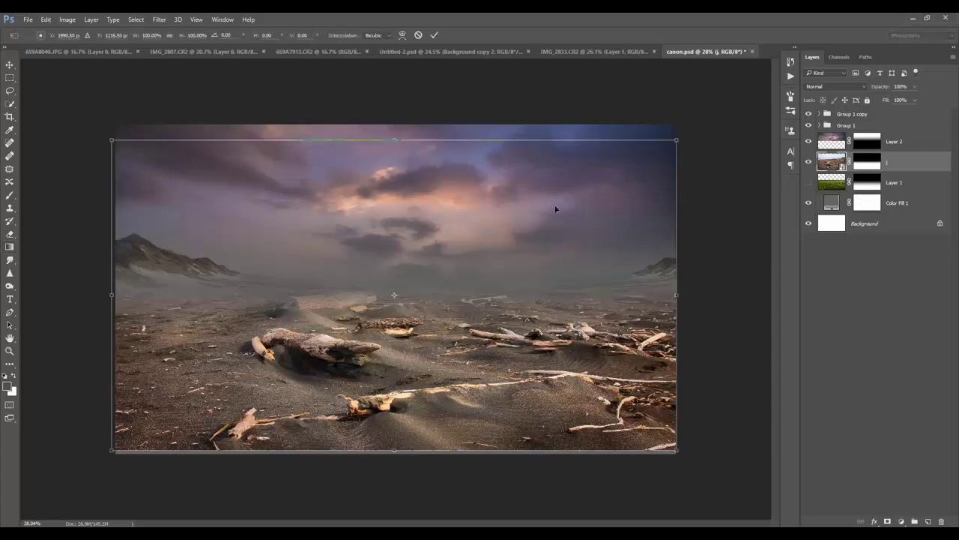
drag(395, 141, 396, 164)
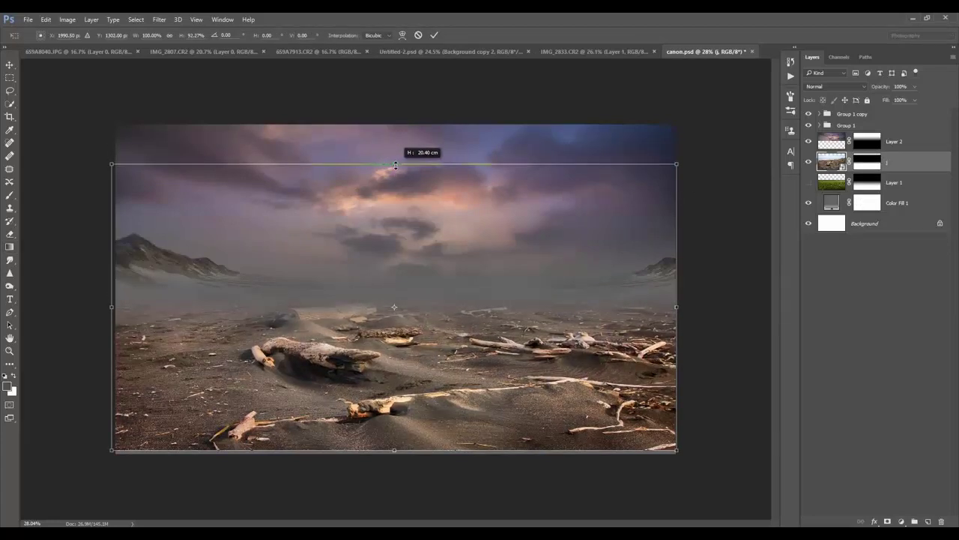
drag(396, 164, 394, 168)
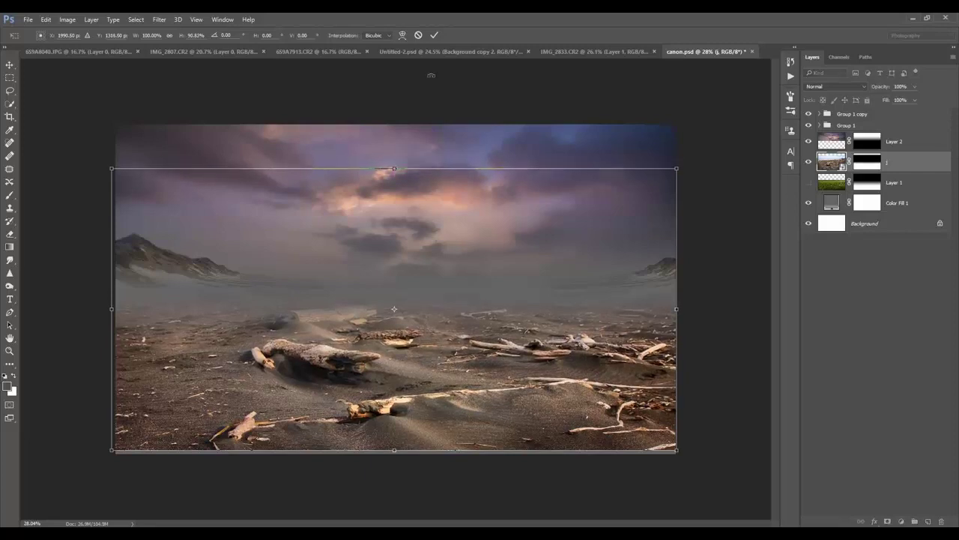
click(434, 36)
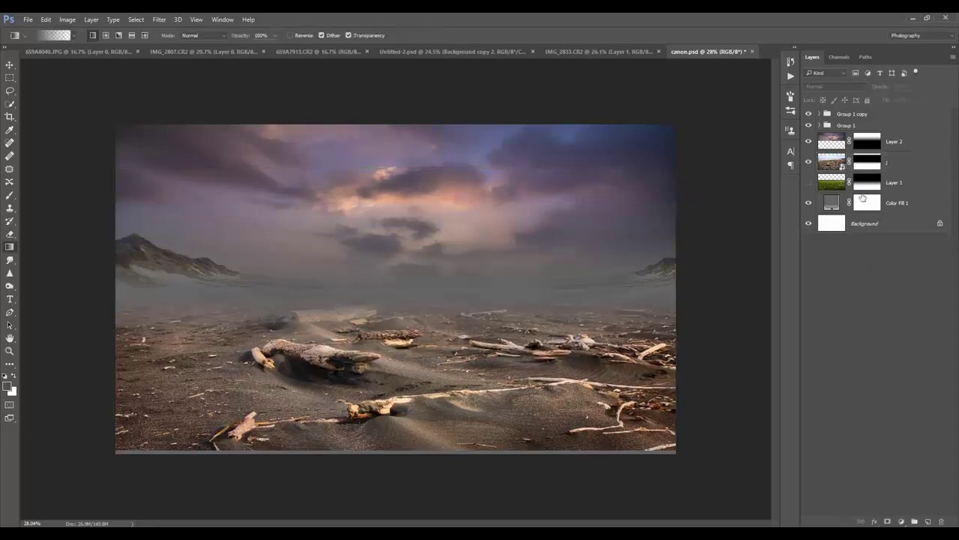
Replace the beach mask with a fresh one and redraw the gradient for a hazy horizon.
right_click(867, 165)
click(845, 190)
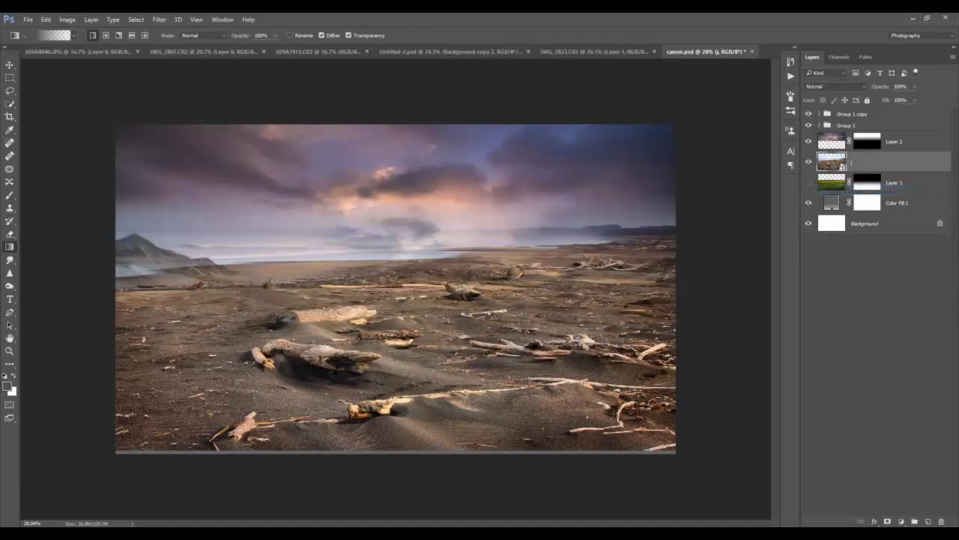
click(887, 521)
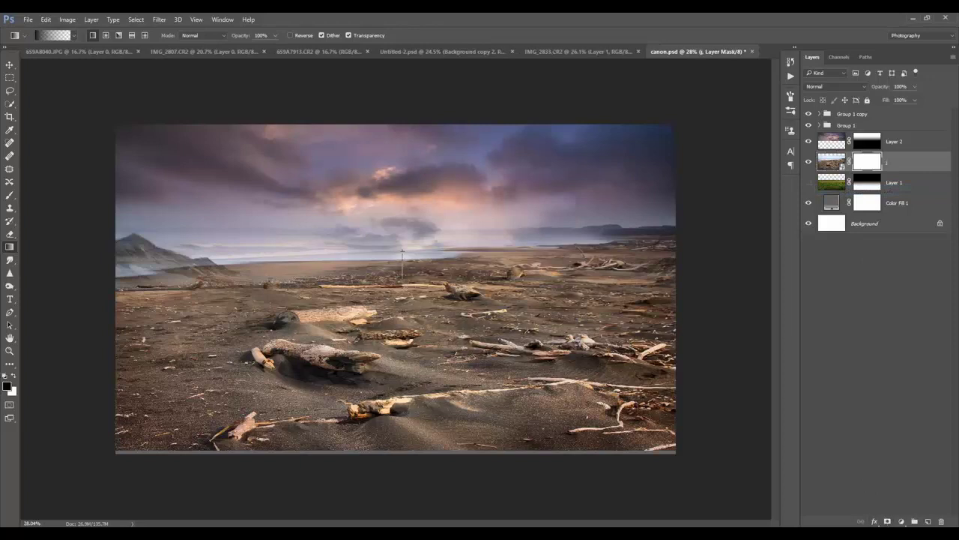
drag(402, 251, 405, 323)
key(ctrl+z)
key(ctrl+z)
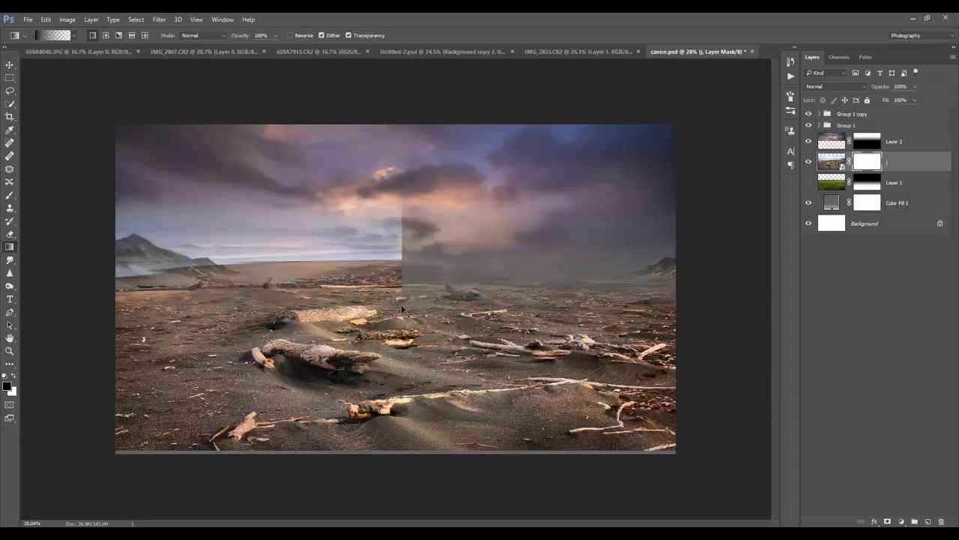
drag(401, 286, 401, 327)
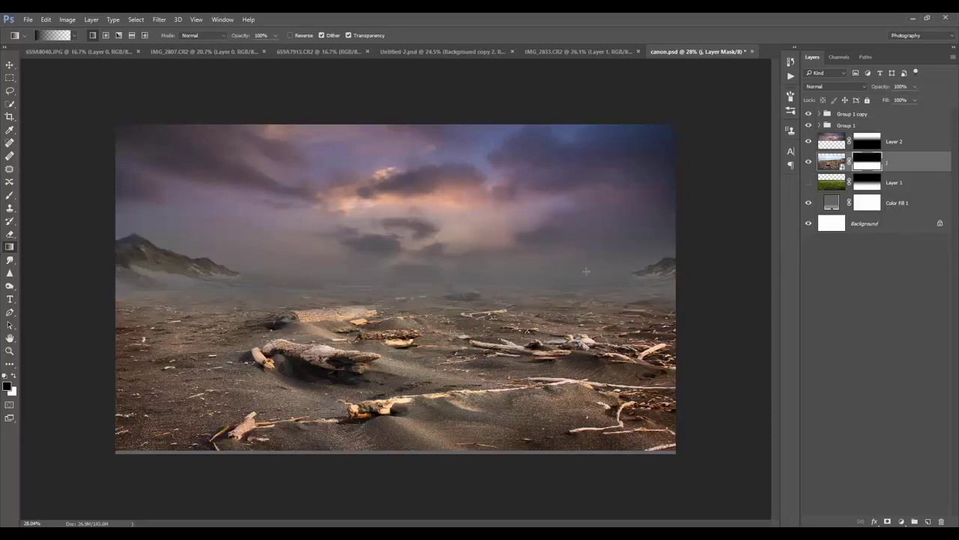
key(v)
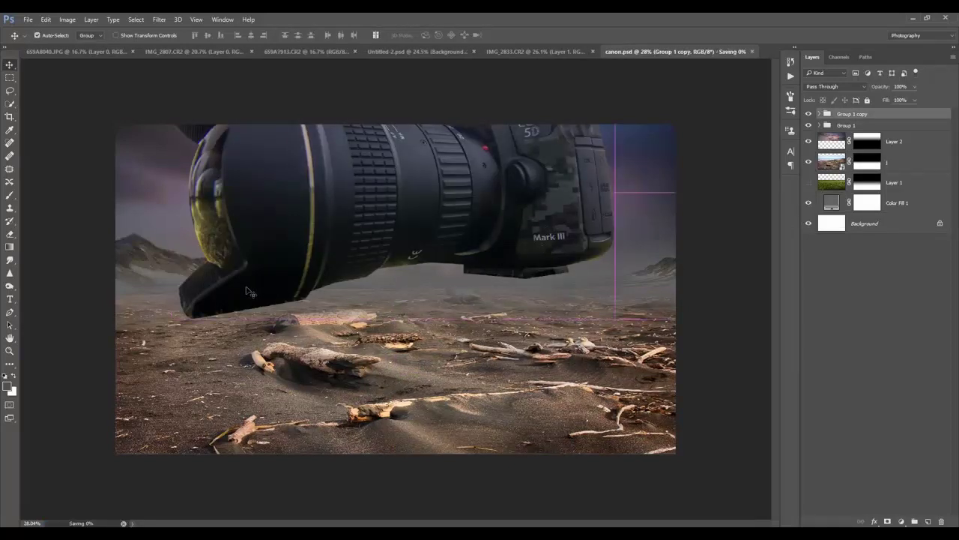
Move the camera lower on the canvas.
mouse_move(396, 203)
mouse_down()
mouse_move(398, 253)
mouse_move(410, 278)
mouse_up()
key(ctrl+t)
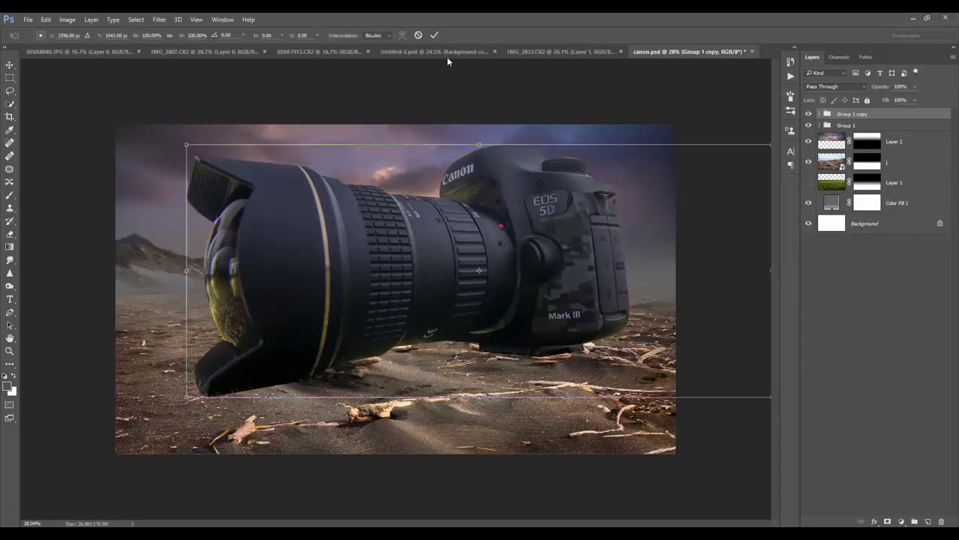
click(433, 35)
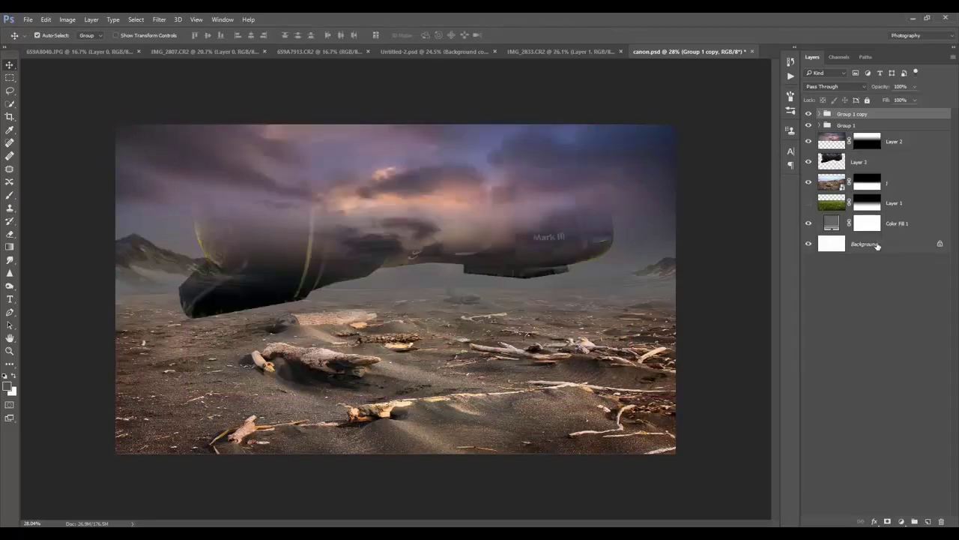
Move camera Layer 3 to the top of the stack, scale it to 81% and shift it right.
click(870, 163)
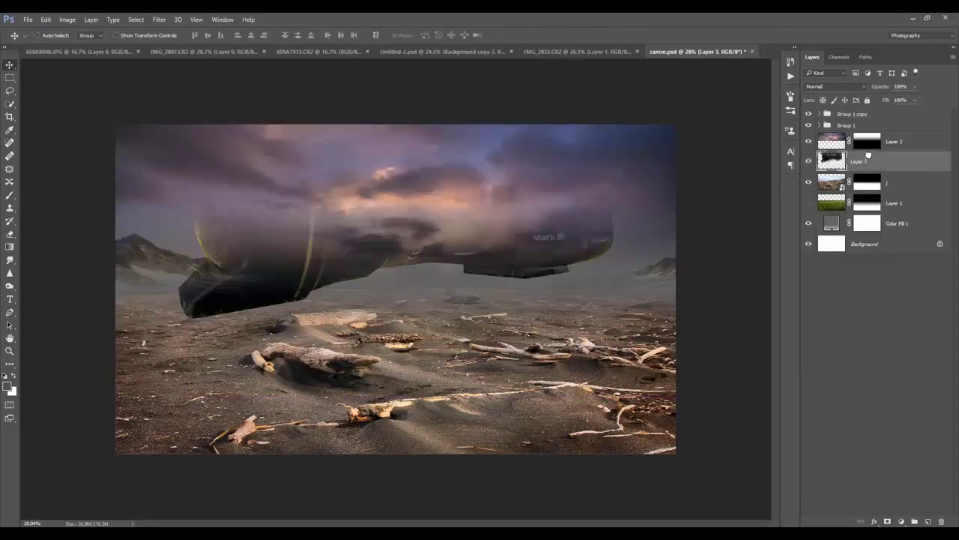
drag(867, 154, 867, 110)
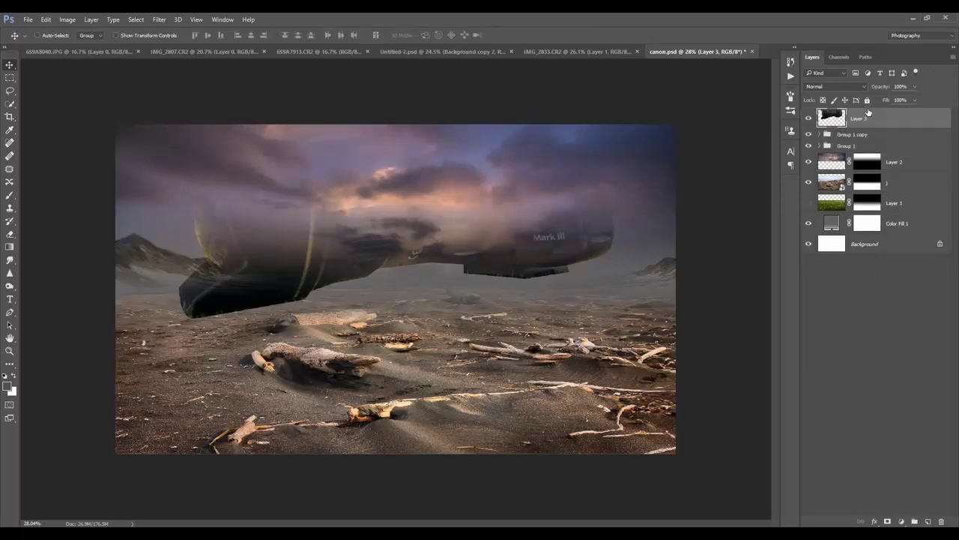
drag(503, 170, 504, 243)
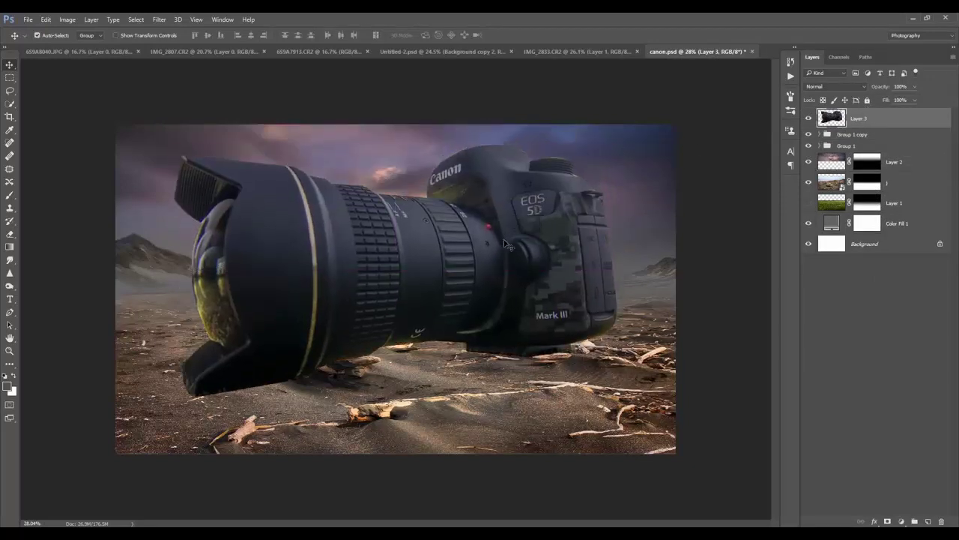
key(ctrl+t)
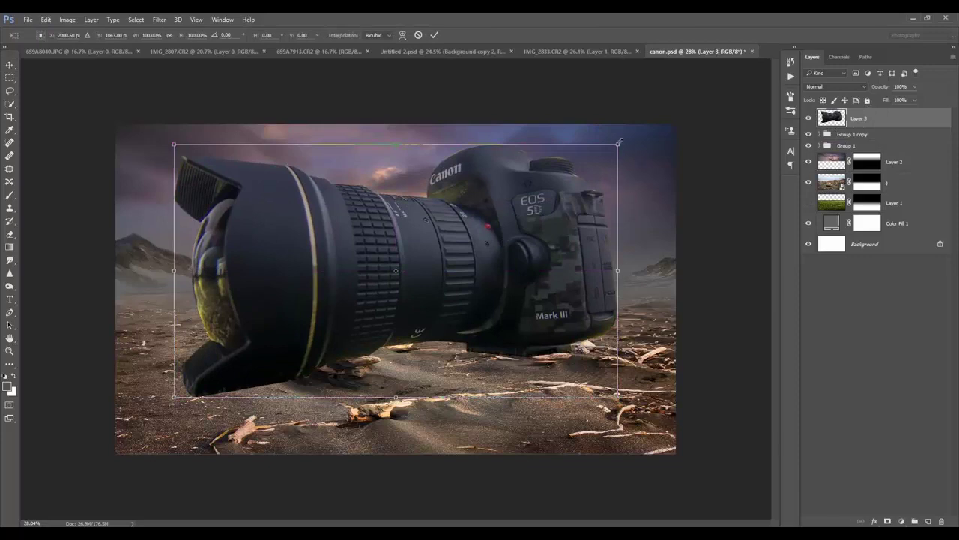
drag(619, 141, 535, 192)
drag(489, 233, 538, 230)
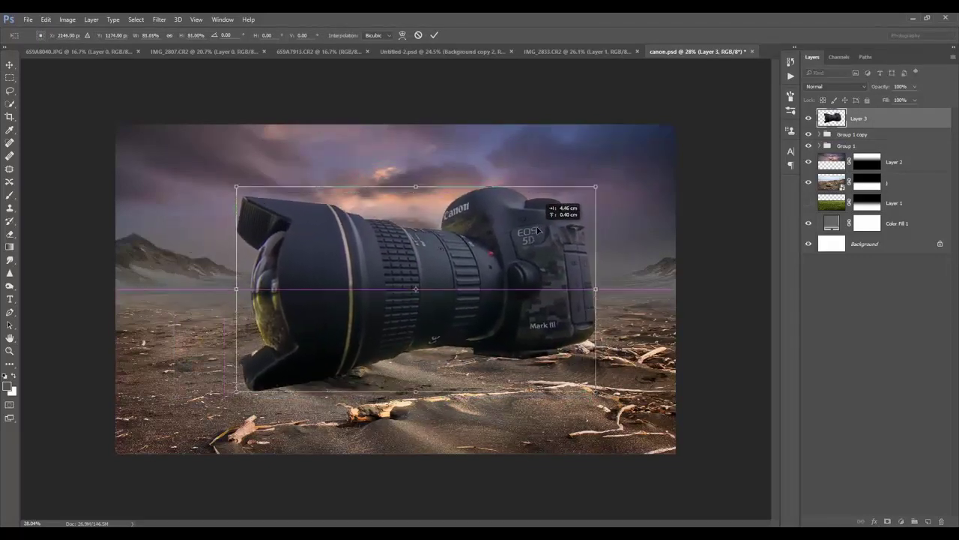
click(433, 35)
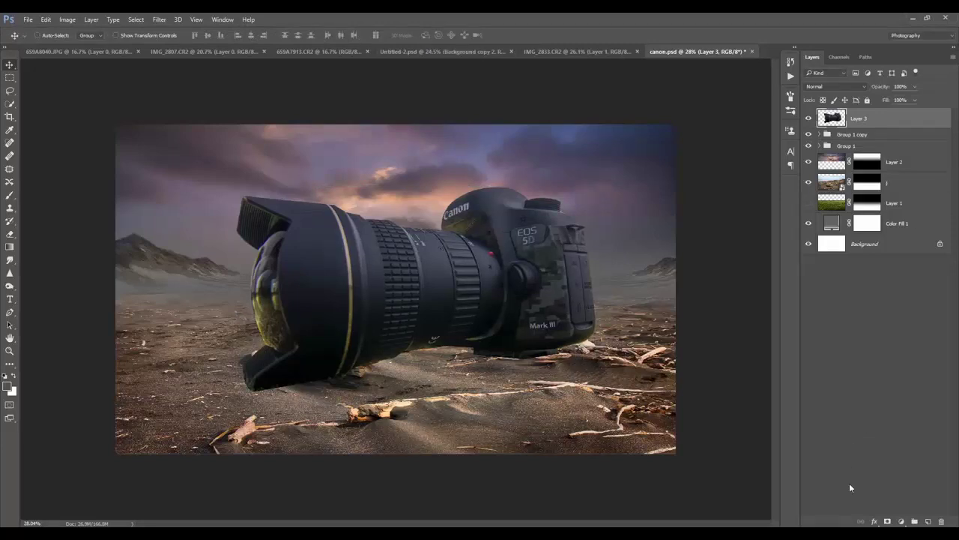
Add a white mask to camera Layer 3, undoing each trial gradient fade on its lower body.
click(887, 521)
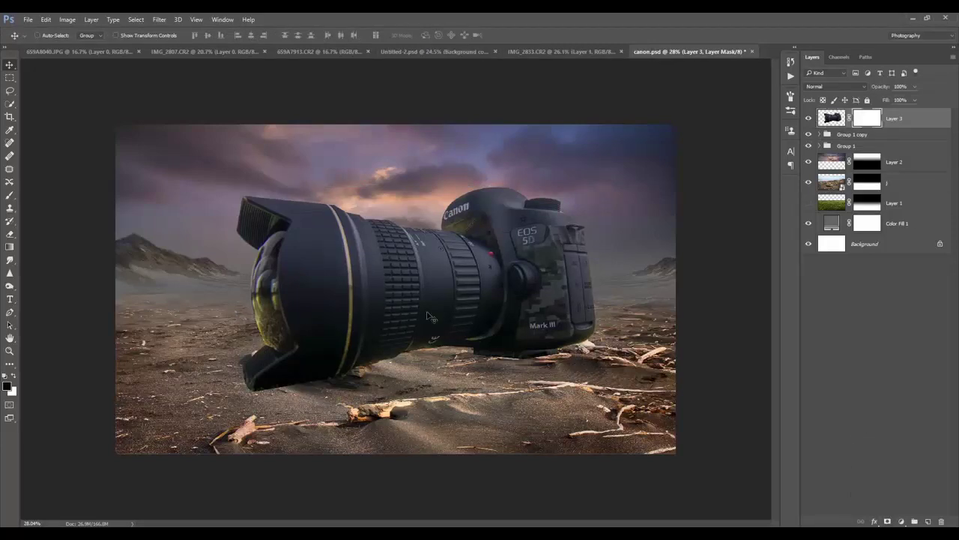
click(10, 246)
drag(426, 367, 419, 302)
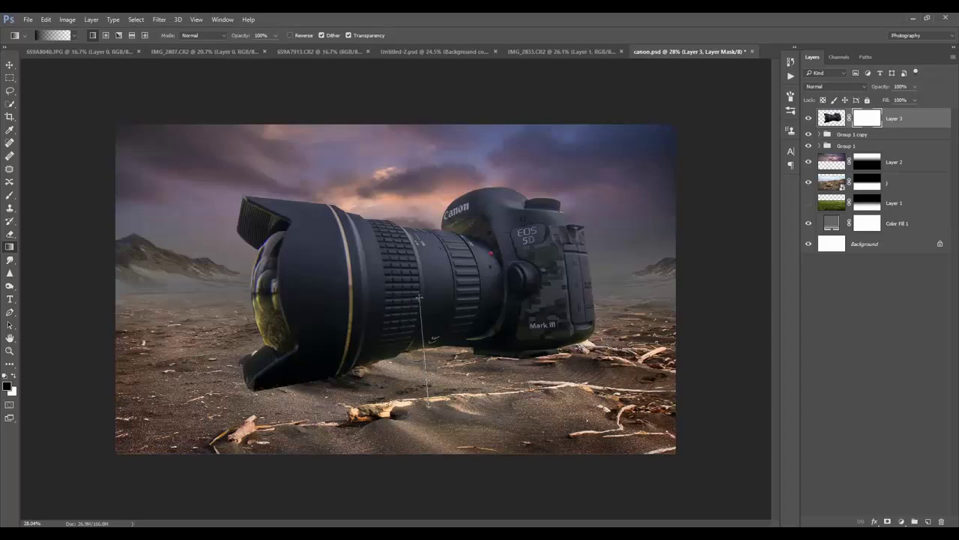
key(ctrl+z)
scroll(424, 401, down, 2)
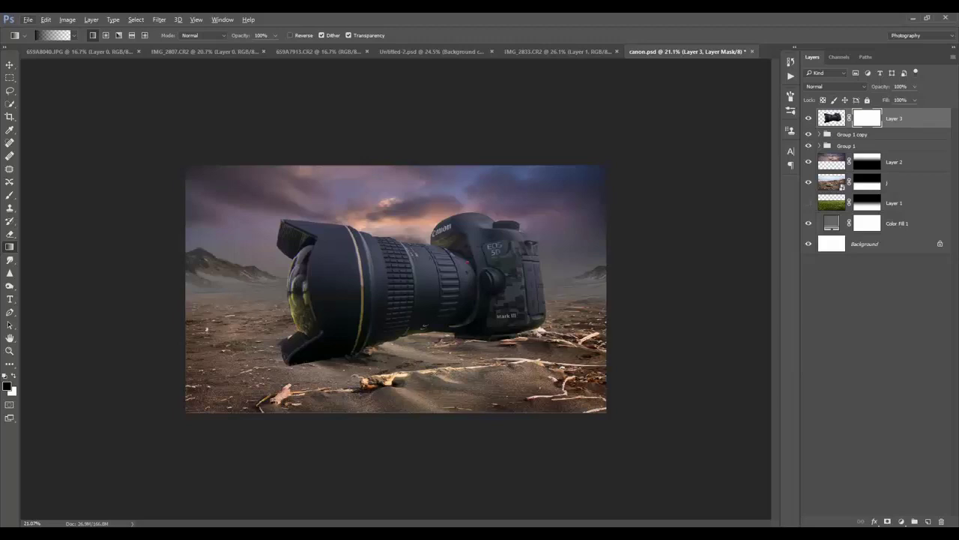
drag(436, 378, 430, 327)
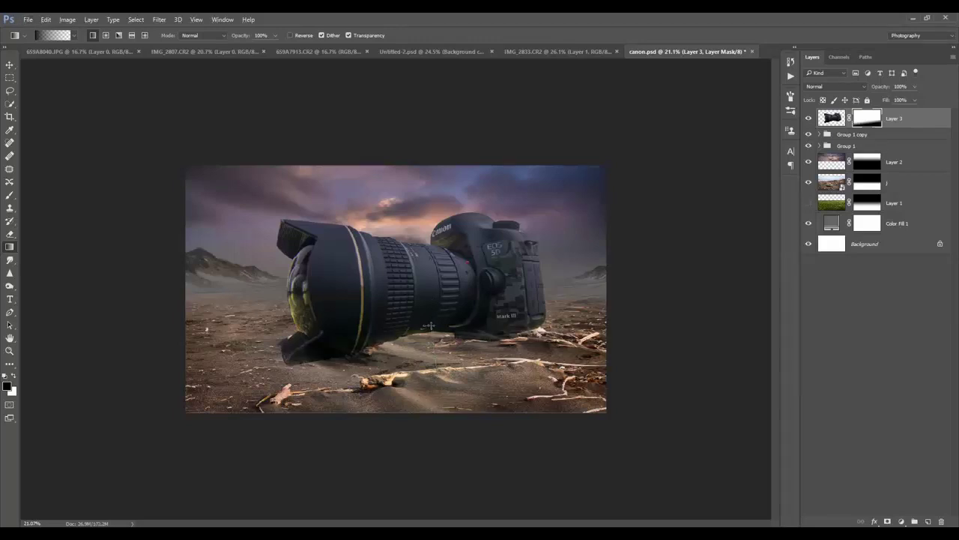
key(ctrl+z)
drag(444, 421, 432, 322)
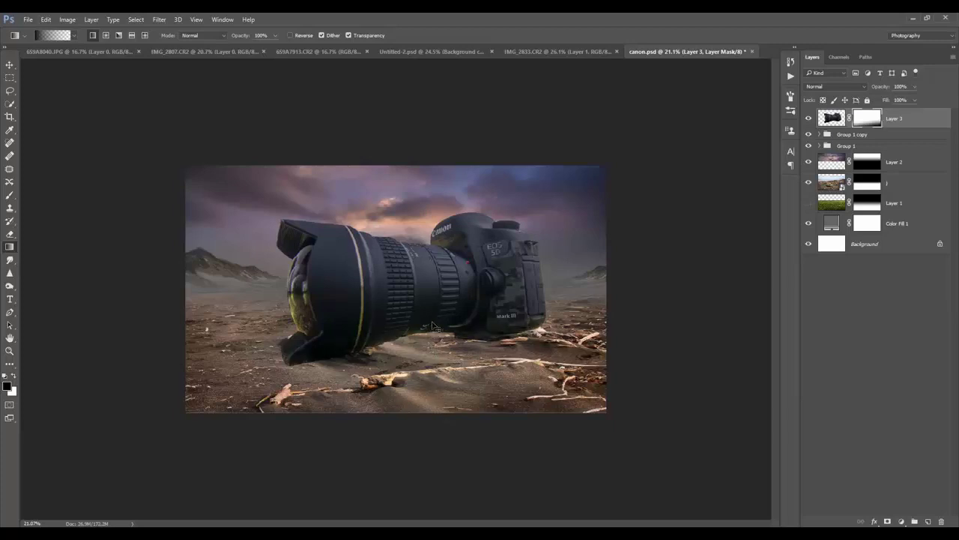
scroll(432, 325, up, 3)
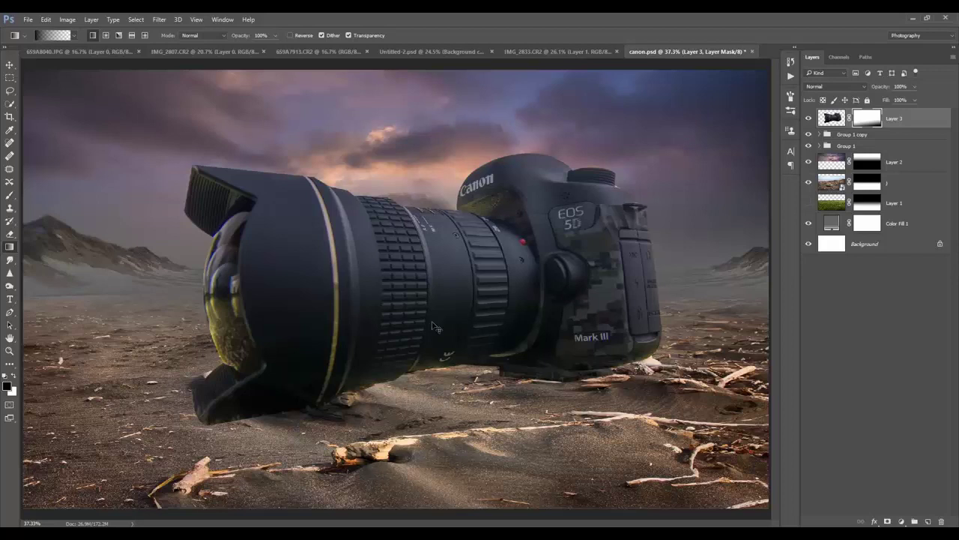
key(ctrl+z)
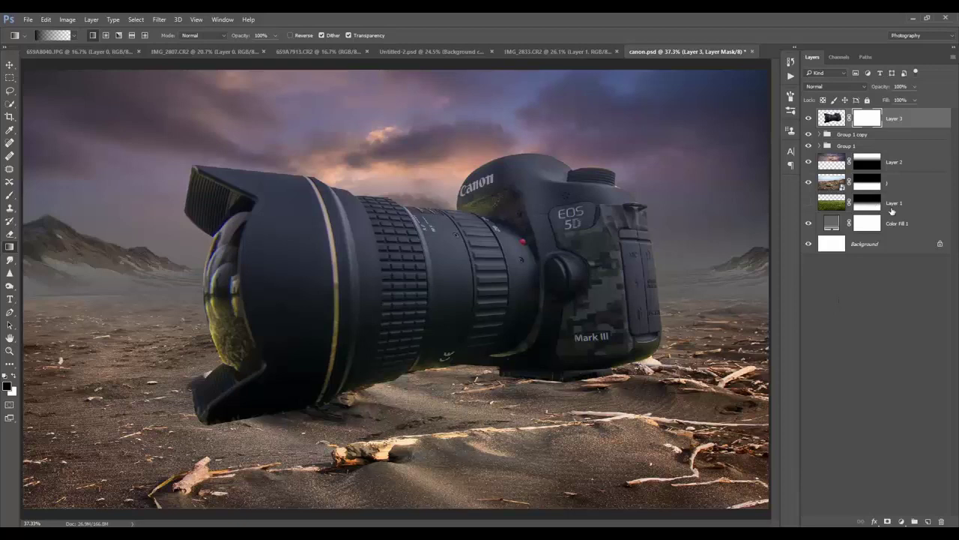
Darken beach layer 1 with a Brightness/Contrast adjustment at Brightness -60, clipped to it.
click(906, 189)
click(906, 522)
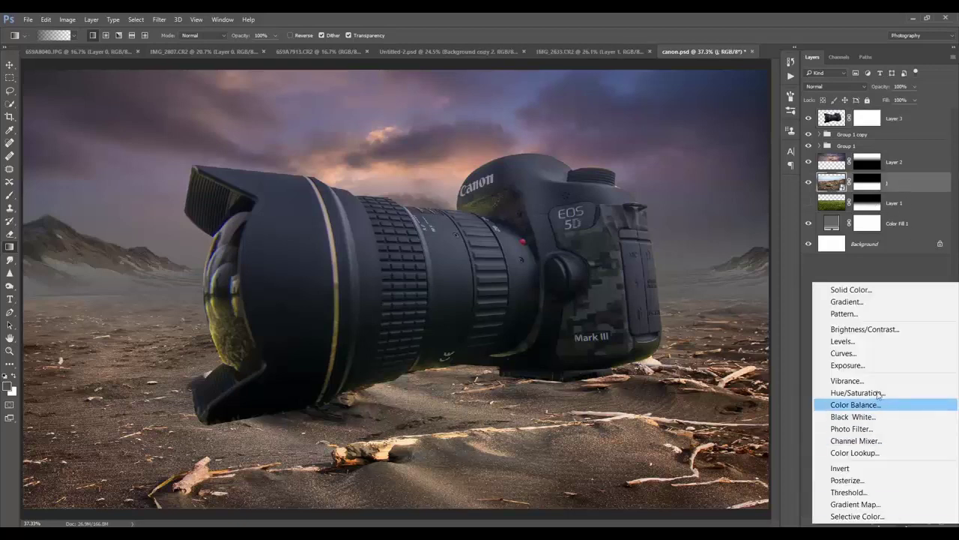
click(836, 330)
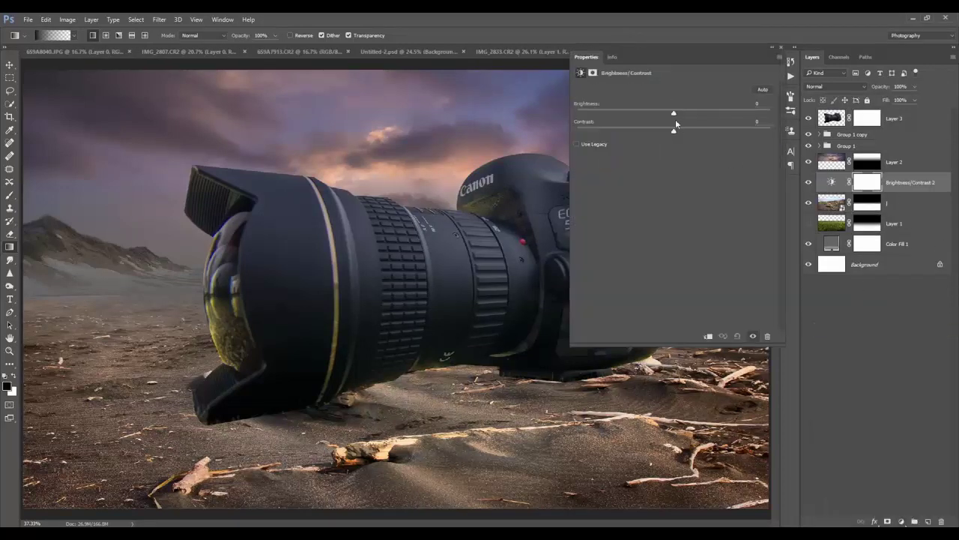
drag(674, 113, 628, 113)
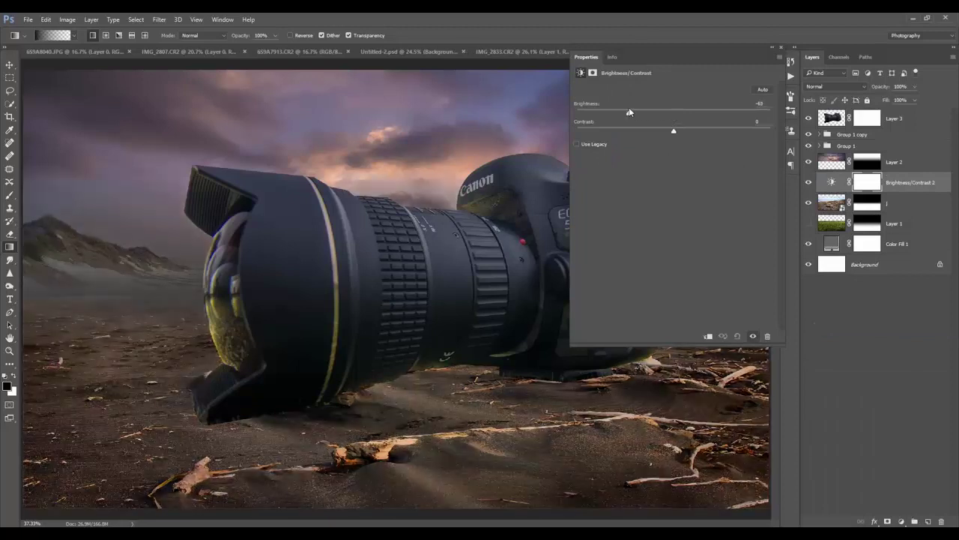
alt+click(932, 192)
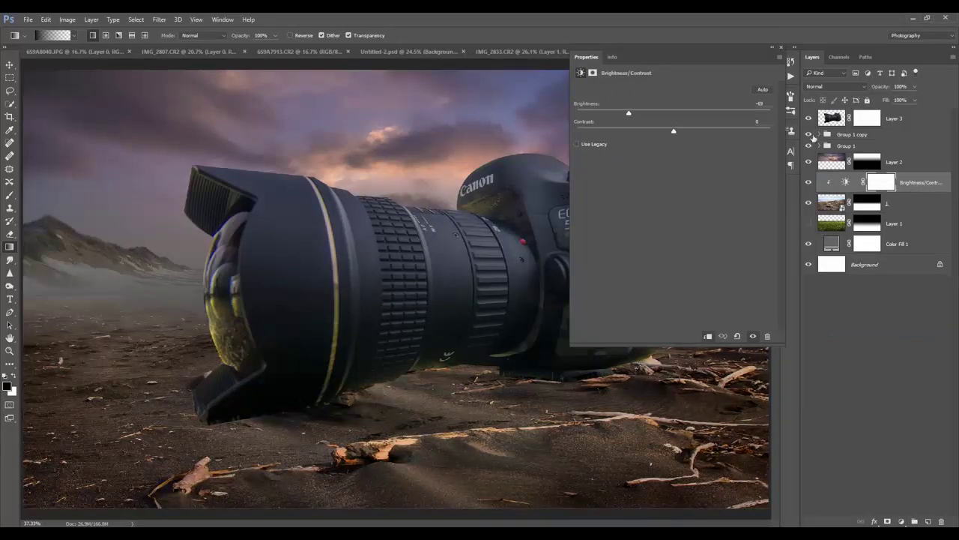
Add an empty new layer above Group 1 copy.
click(780, 46)
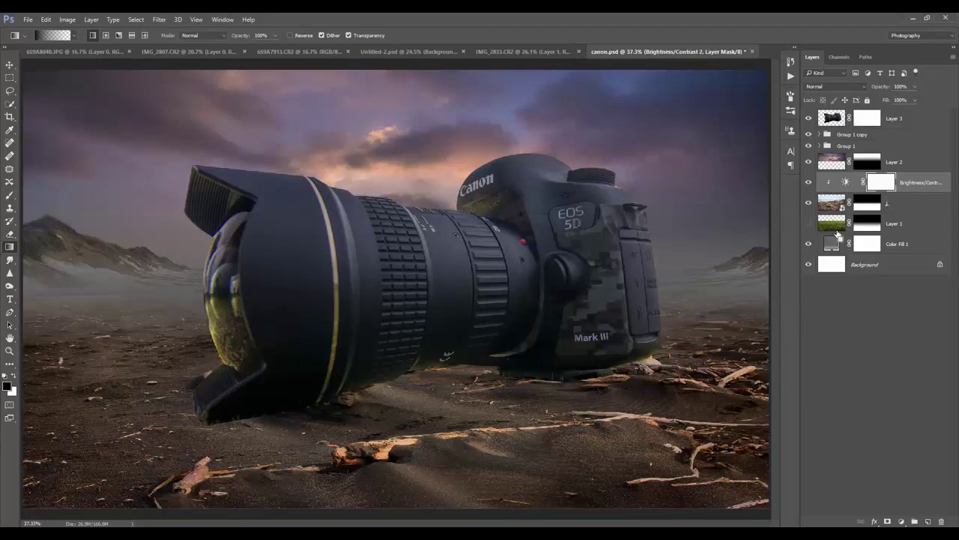
click(901, 136)
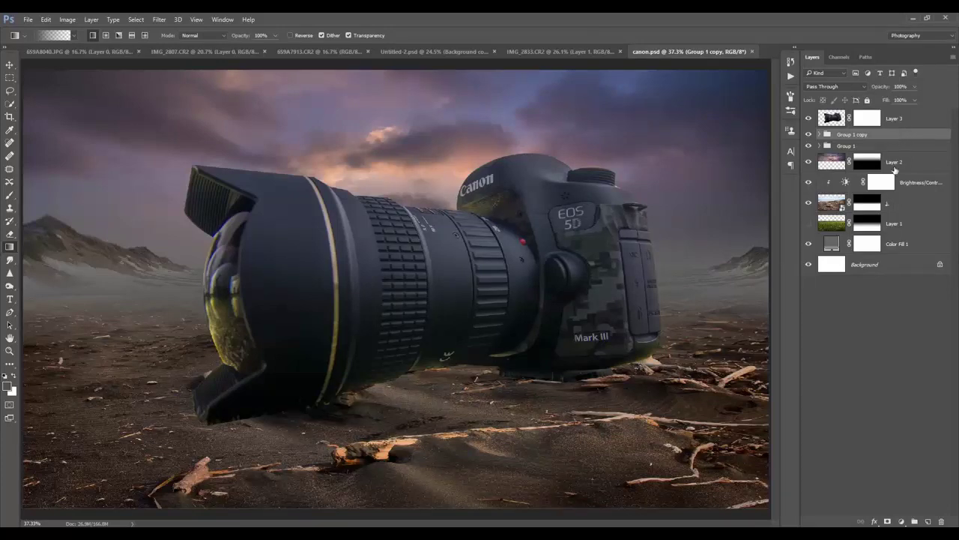
click(929, 521)
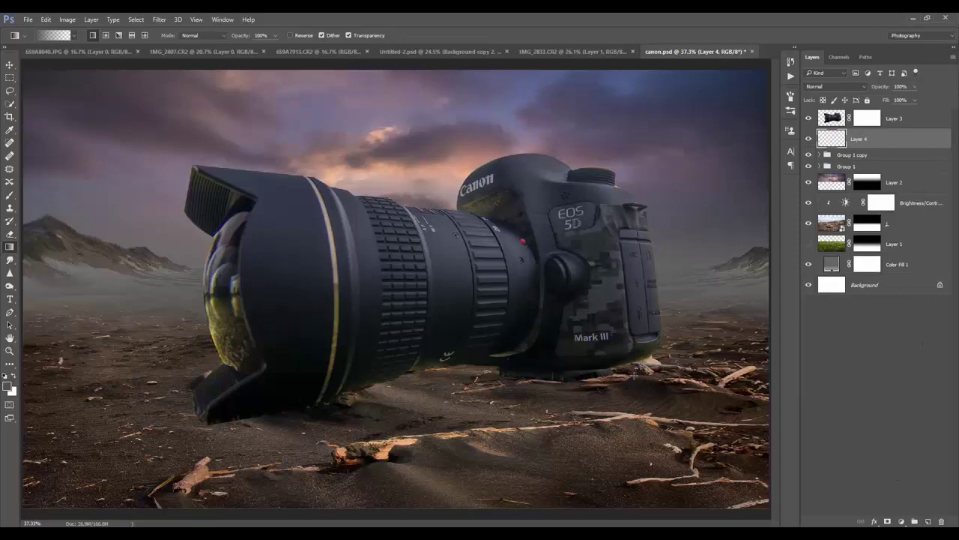
Trace a pen path around the sand beneath the camera.
key(p)
key(ctrl+minus)
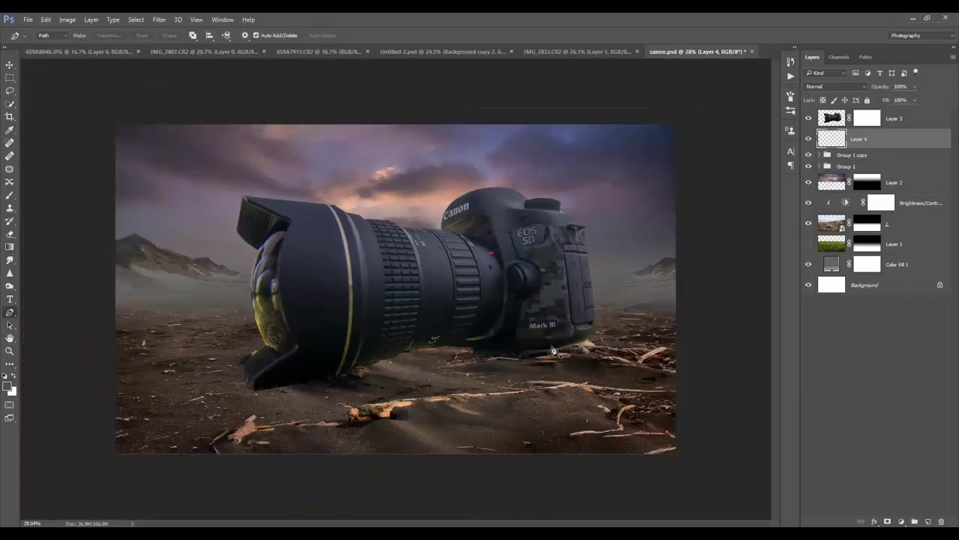
click(551, 346)
click(708, 391)
click(704, 491)
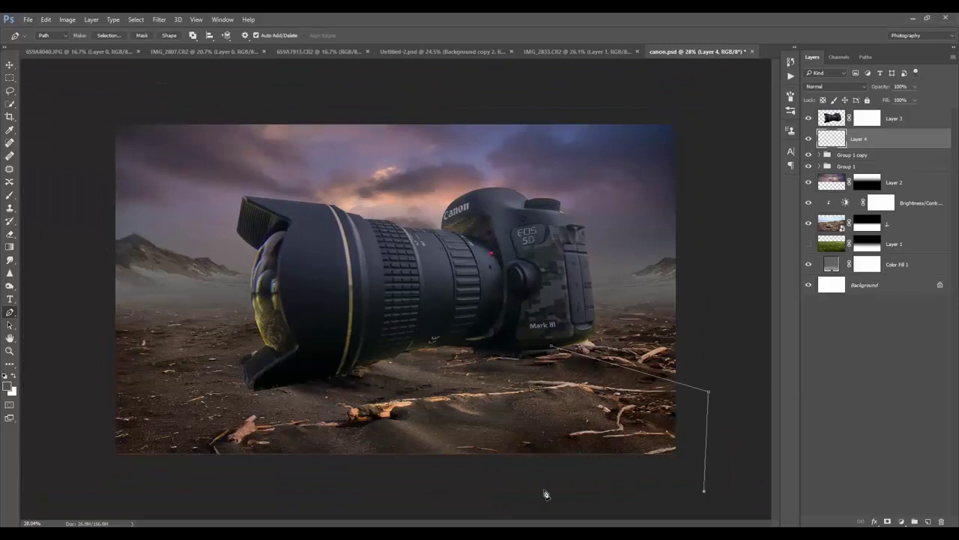
click(93, 481)
click(92, 414)
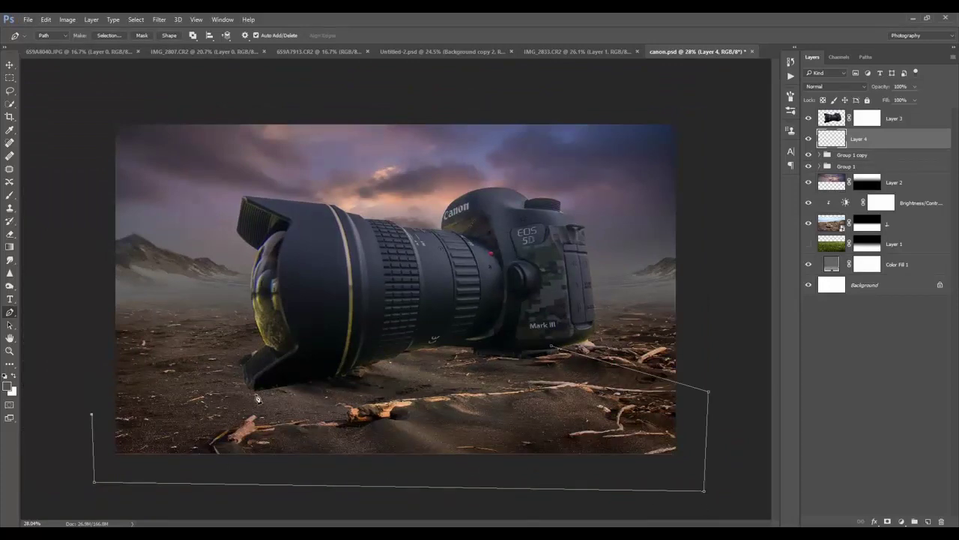
click(260, 361)
drag(450, 317, 499, 322)
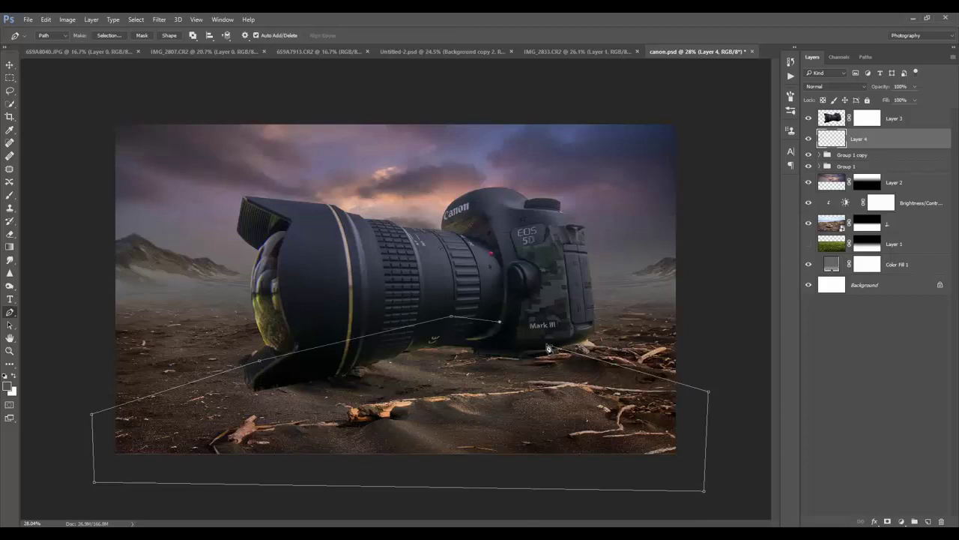
Turn the path into a selection and fill it with dark grey on Layer 4.
right_click(528, 413)
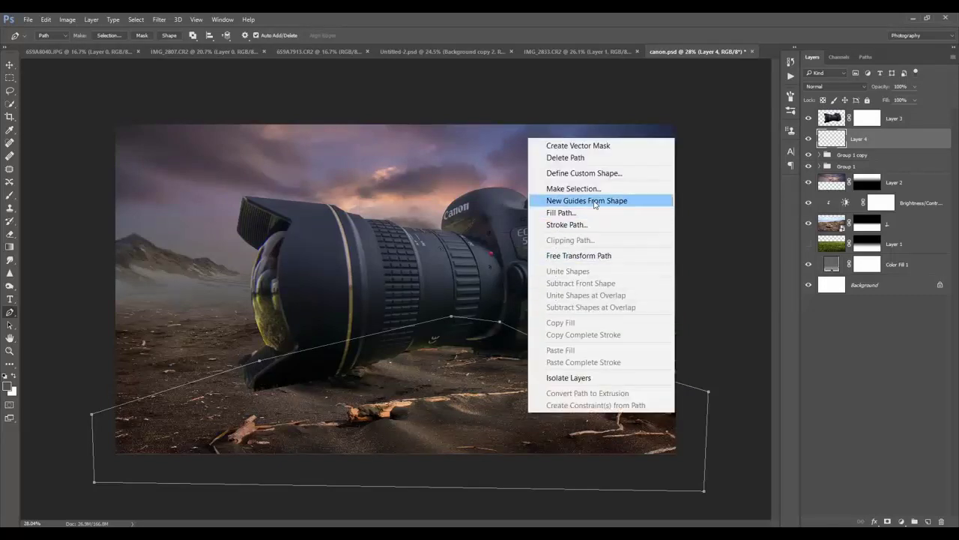
click(573, 188)
click(543, 168)
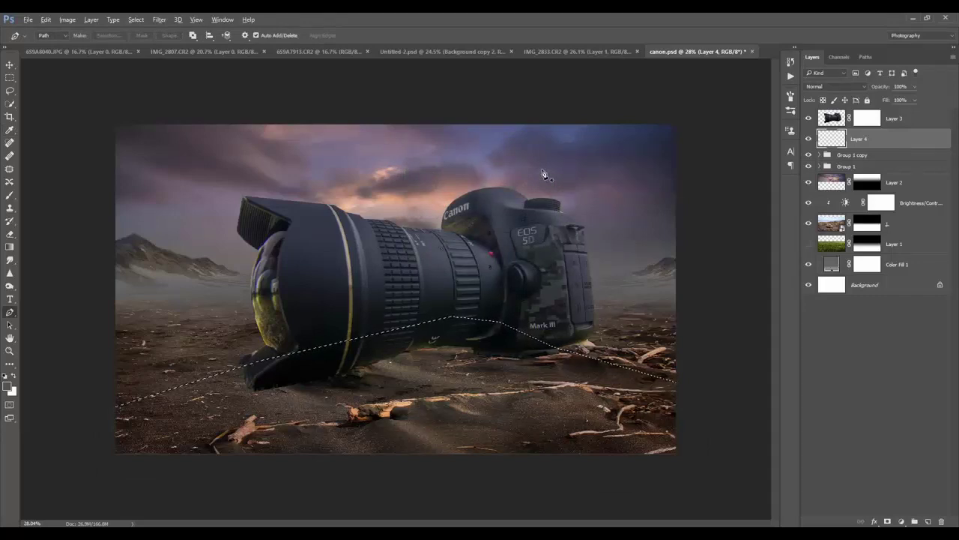
key(alt+BackSpace)
key(ctrl+d)
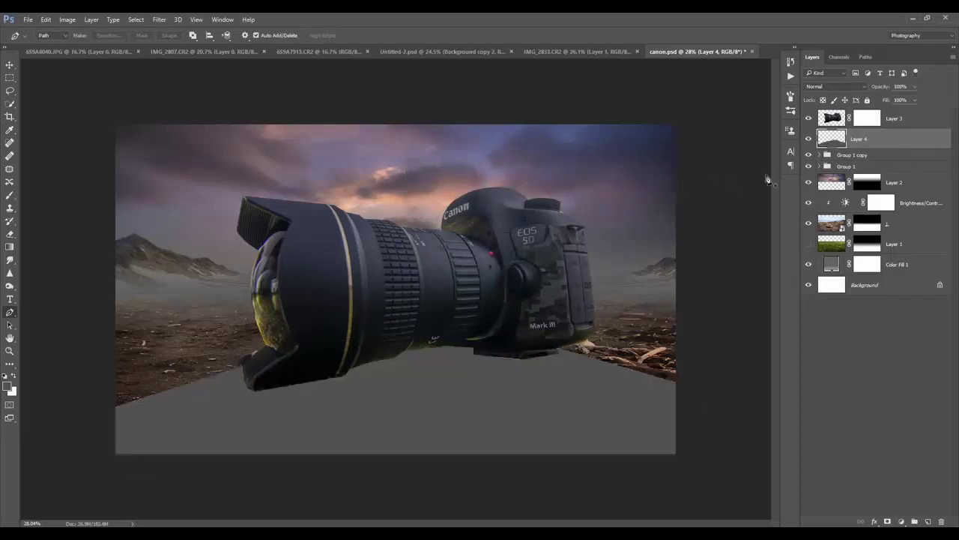
Set the grey layer to Multiply and soften it with a 7.8 px Gaussian Blur.
click(862, 87)
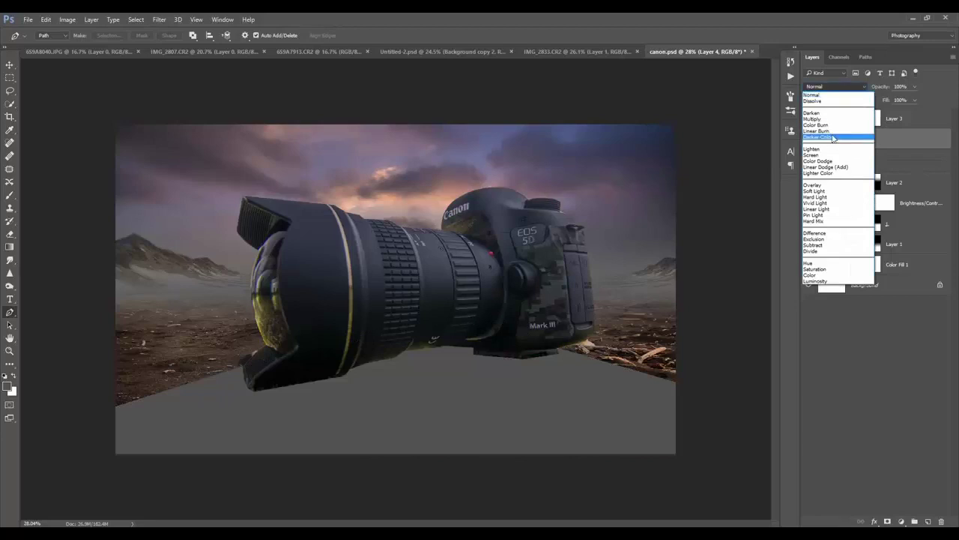
click(828, 119)
drag(882, 88, 828, 92)
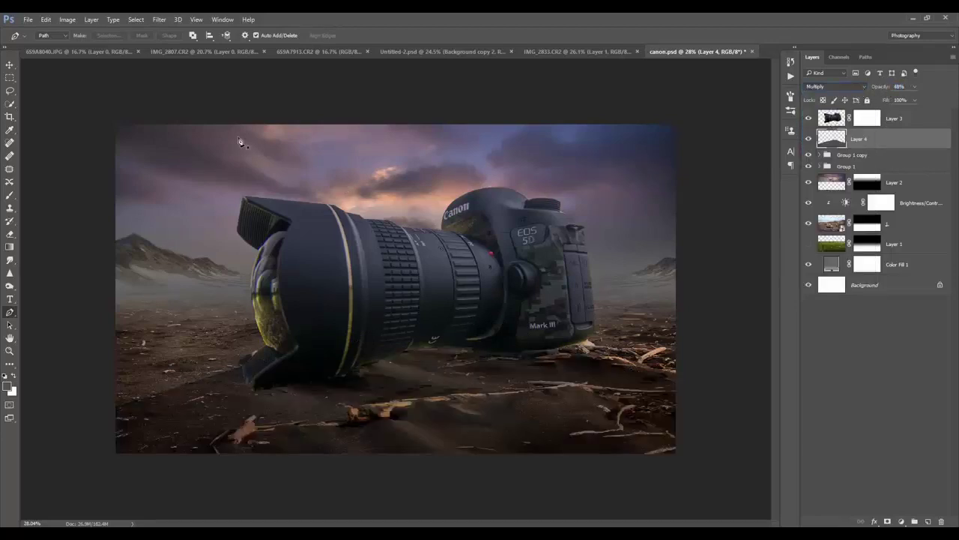
click(159, 20)
mouse_move(167, 158)
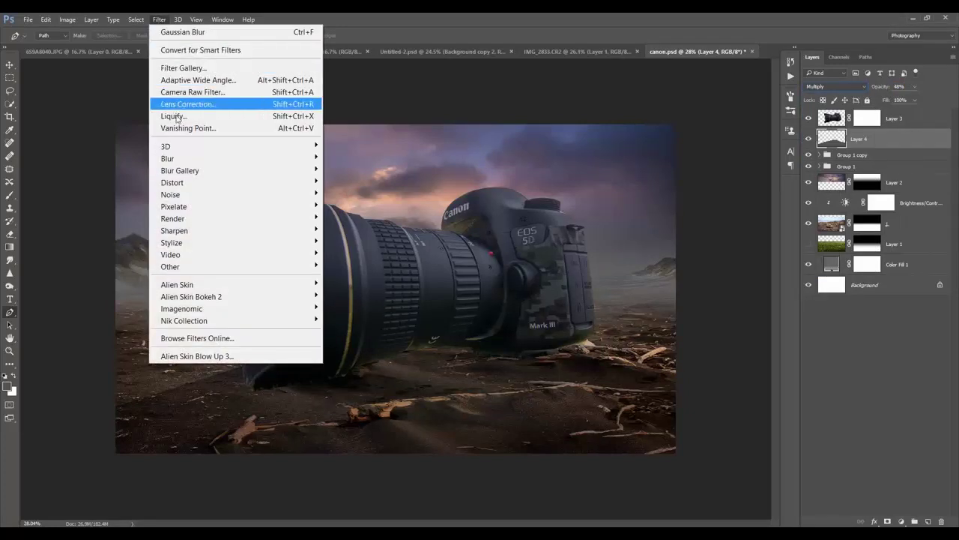
click(114, 206)
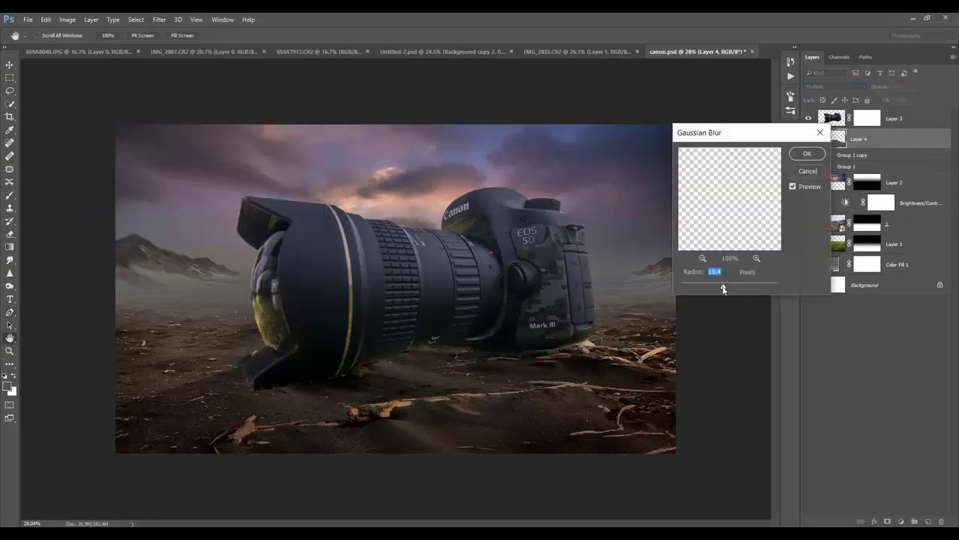
drag(723, 287, 714, 288)
click(807, 153)
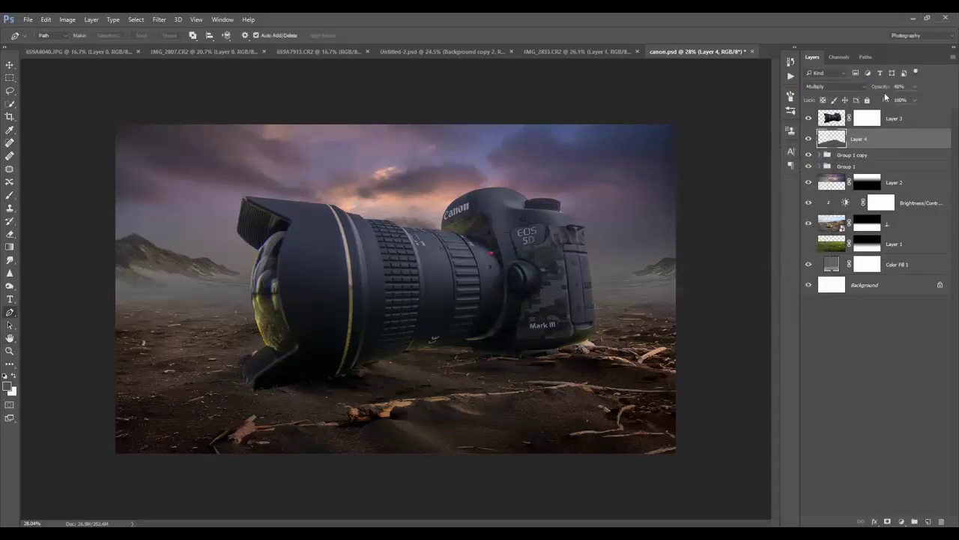
Set the shadow layer's opacity to 45%.
click(883, 87)
drag(883, 87, 892, 88)
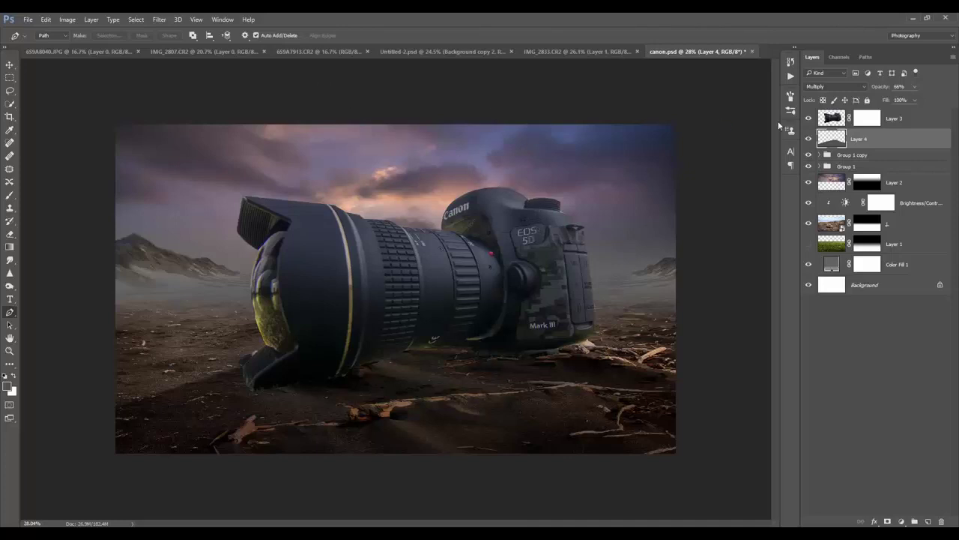
drag(878, 89, 870, 89)
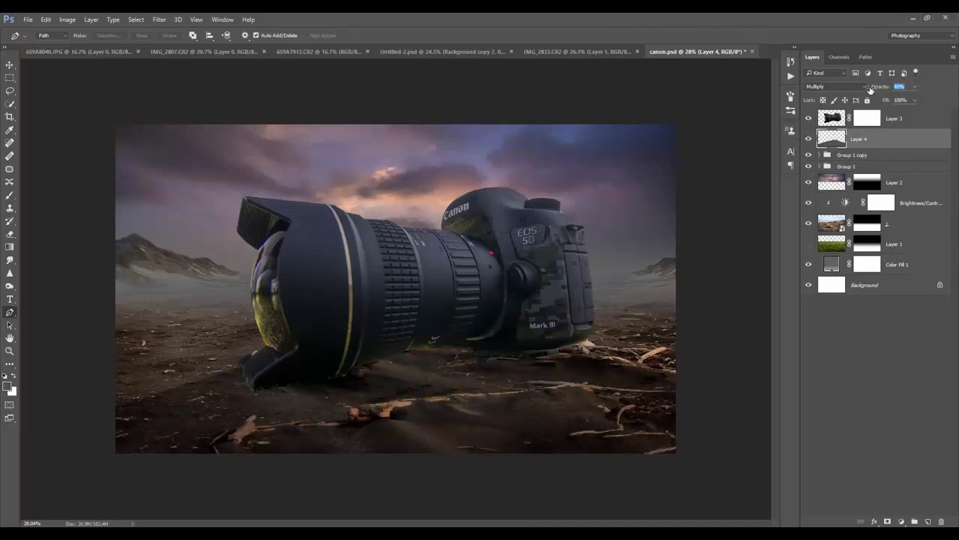
text(45)
key(Return)
click(880, 514)
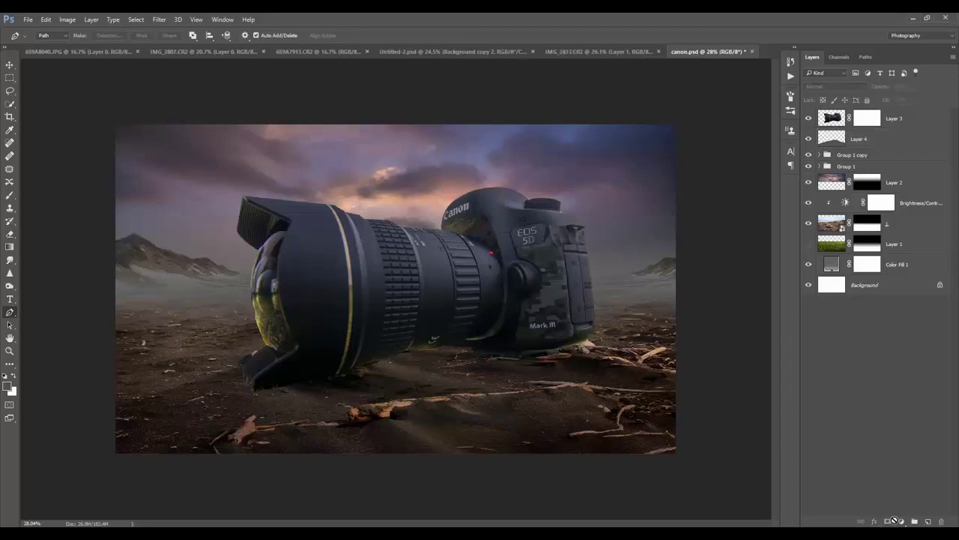
Add a layer mask to Layer 4 and fade the darkening upward with a gradient.
click(872, 140)
click(887, 521)
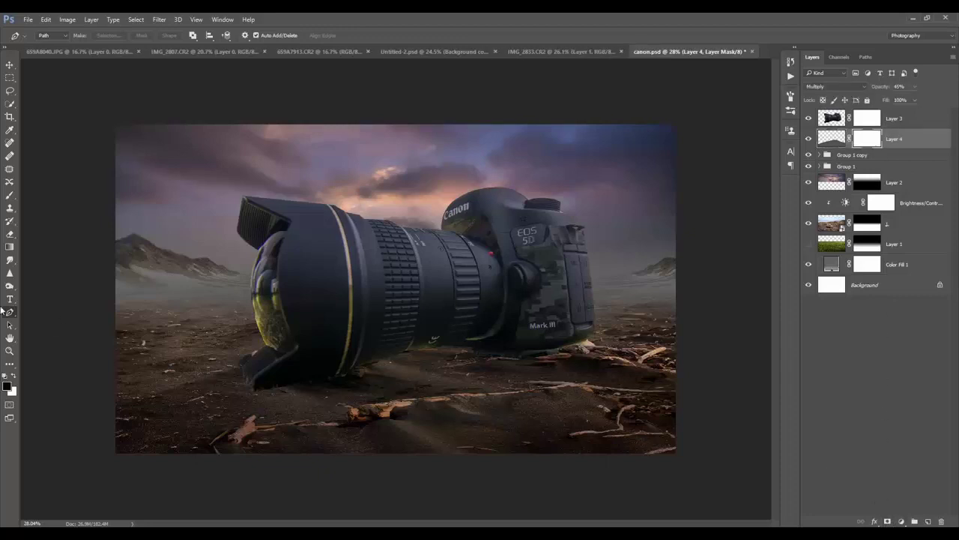
click(10, 246)
scroll(387, 449, down, 4)
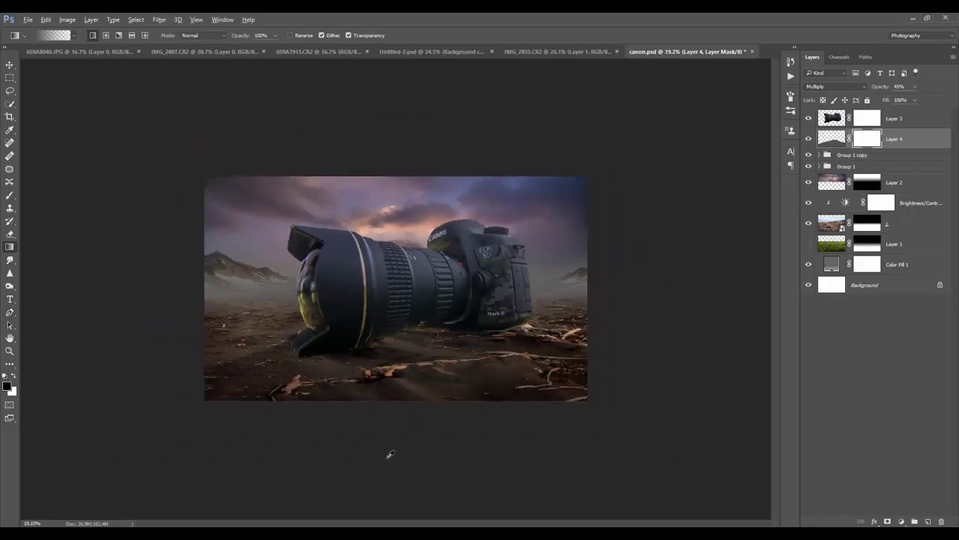
drag(427, 439, 422, 303)
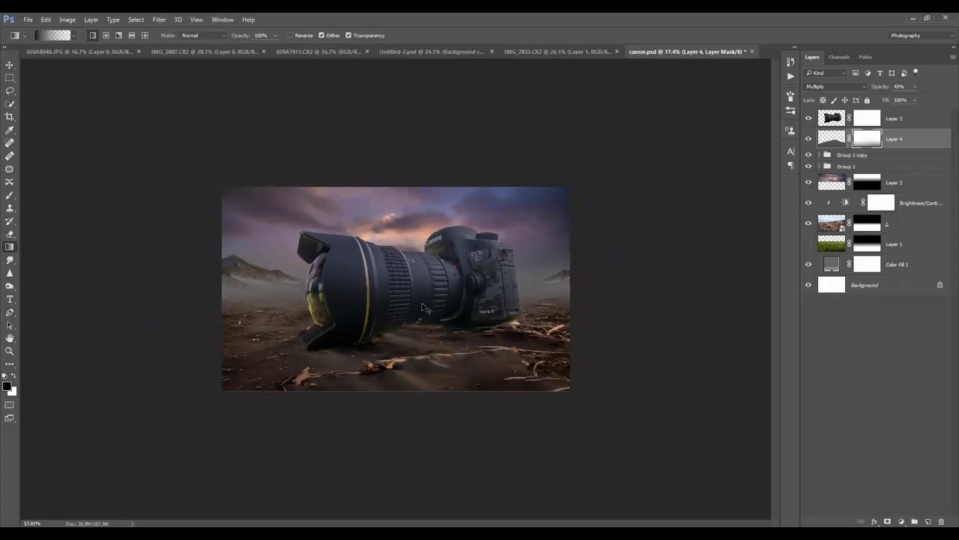
scroll(422, 304, up, 4)
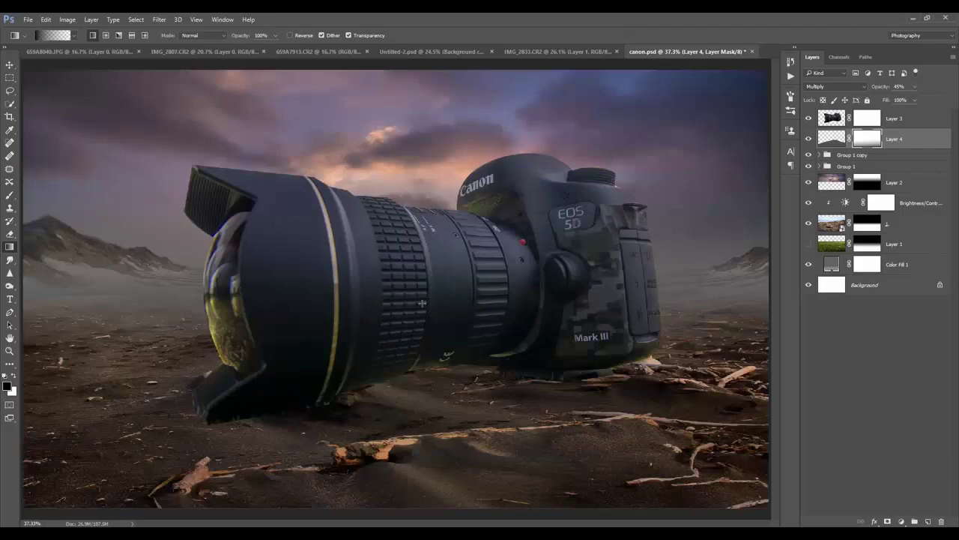
click(809, 139)
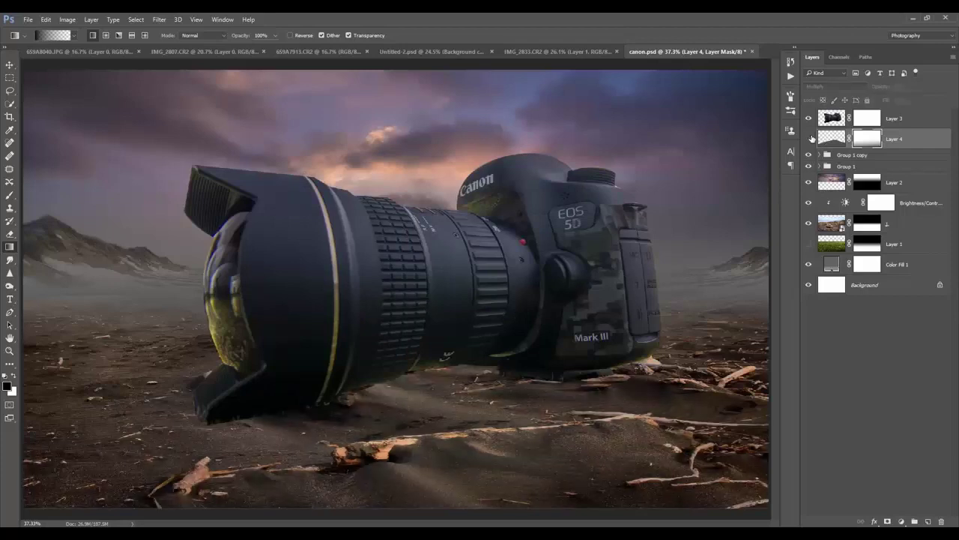
click(809, 139)
Raise Layer 4's opacity to 66% and retarget its mask.
click(839, 142)
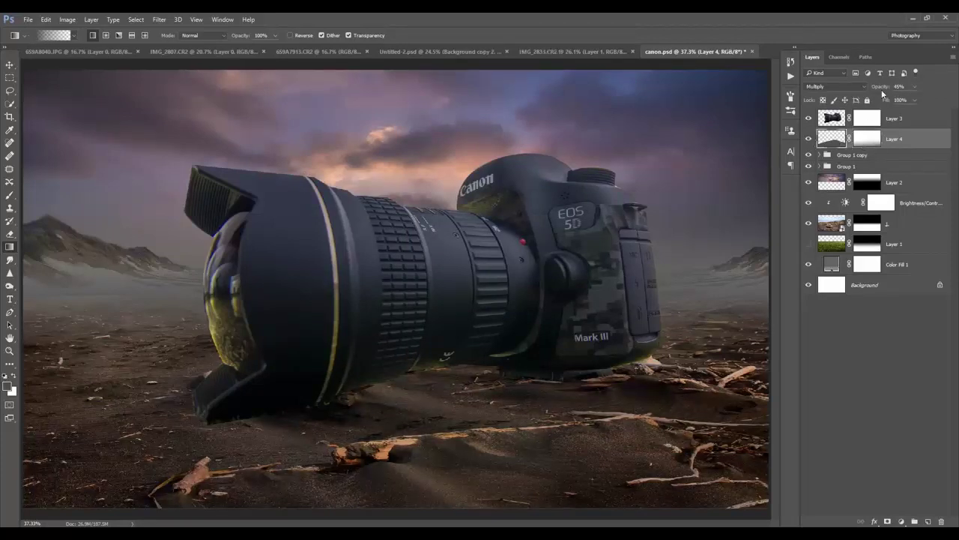
drag(879, 88, 891, 89)
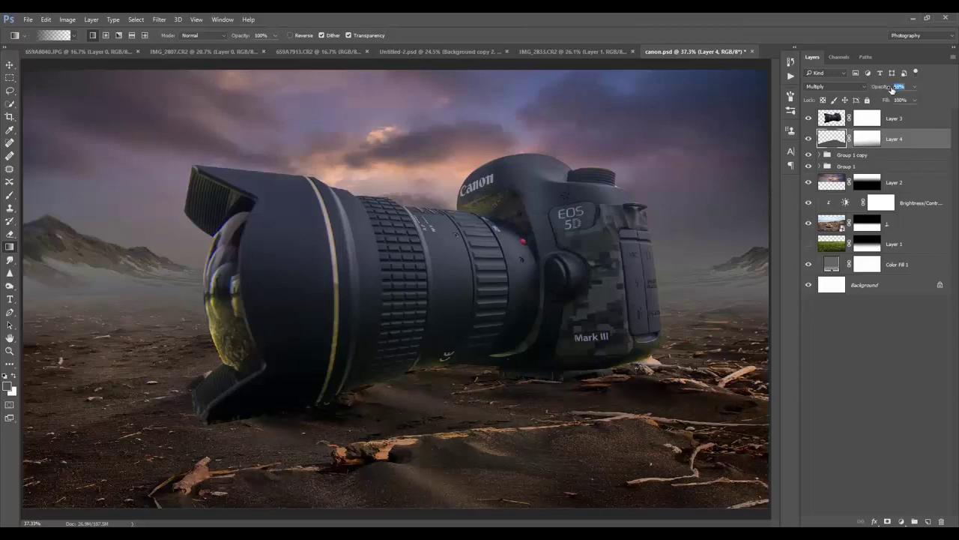
text(66)
click(862, 138)
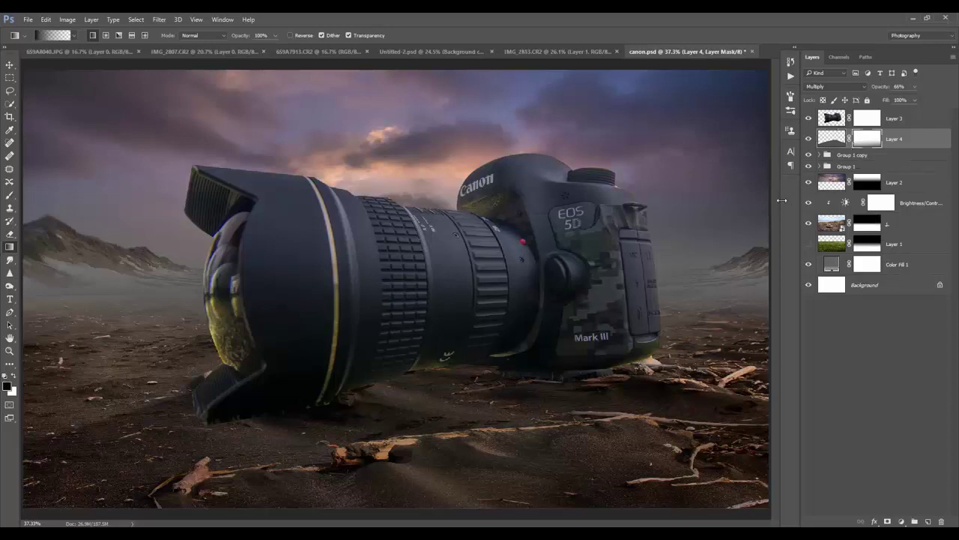
key(b)
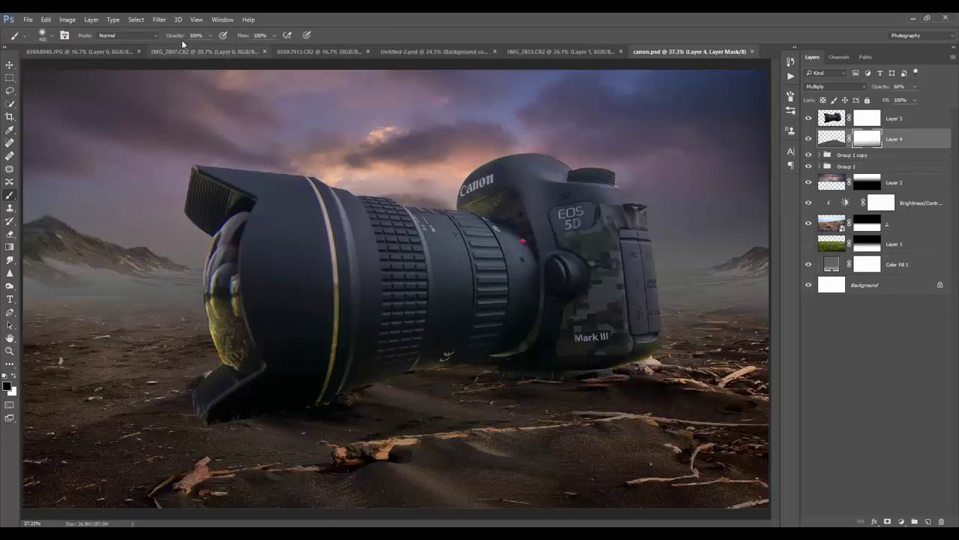
Paint Layer 4's mask under the lens with a larger brush at about 39% opacity.
drag(181, 40, 145, 38)
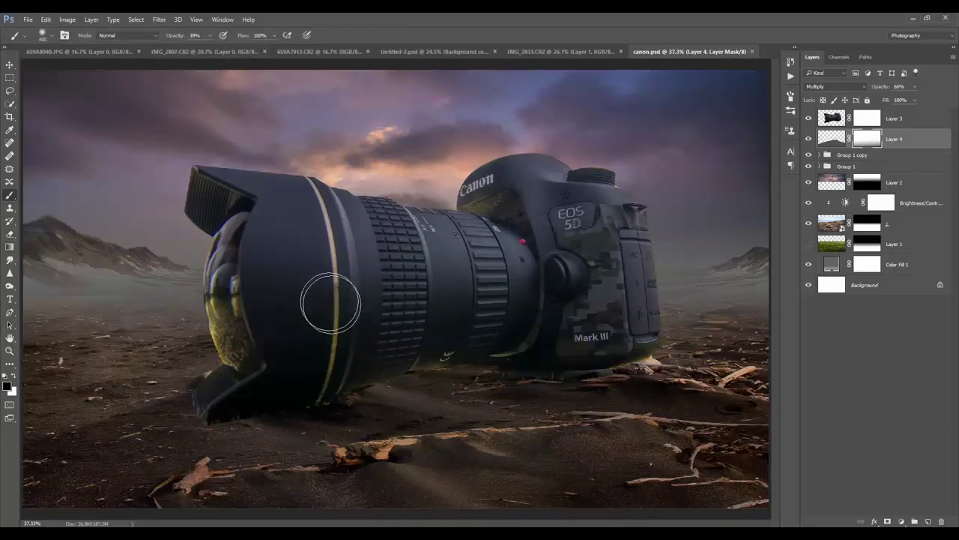
key(bracketright)
mouse_move(428, 349)
mouse_down()
mouse_move(490, 349)
mouse_move(380, 354)
mouse_move(424, 368)
mouse_move(314, 364)
mouse_up()
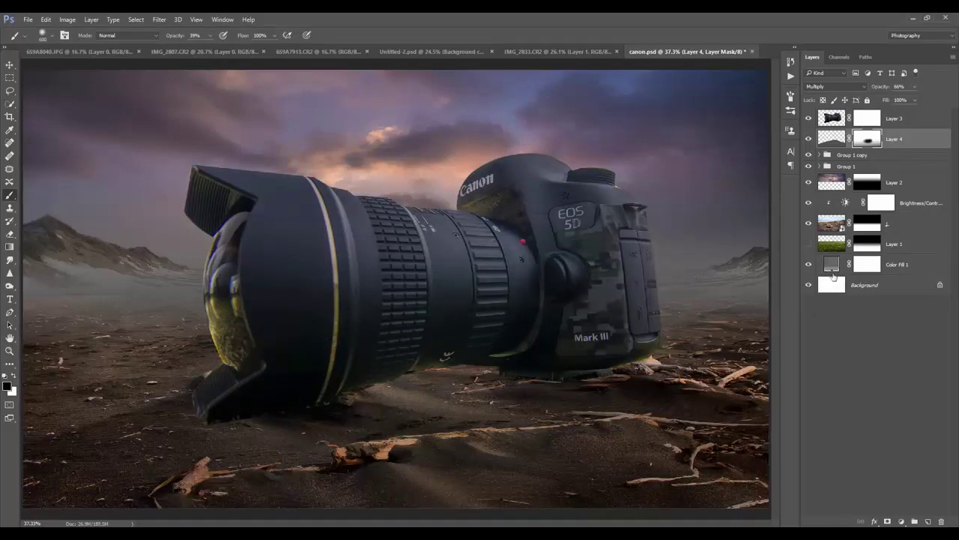
Add a new Layer 5 set to Multiply, with brush opacity at 100%.
click(928, 520)
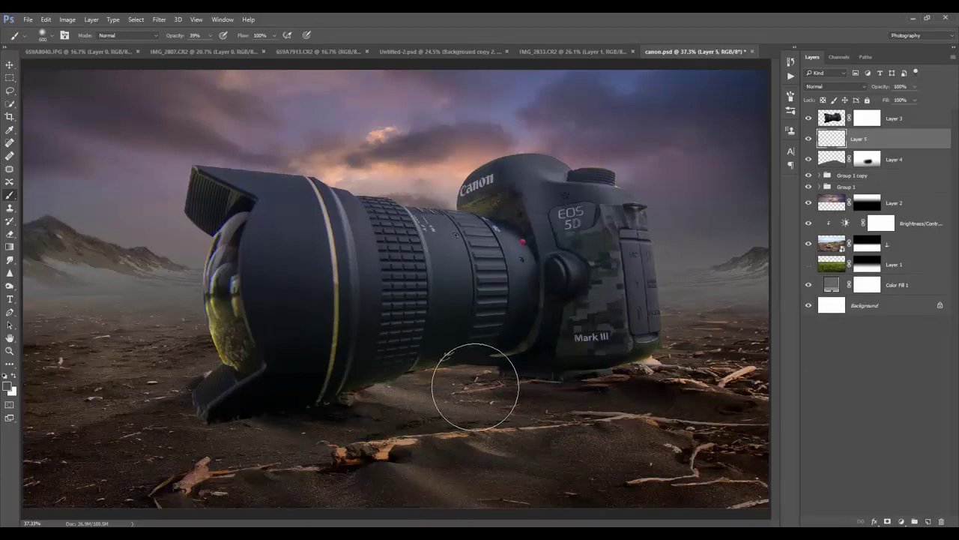
right_click(475, 388)
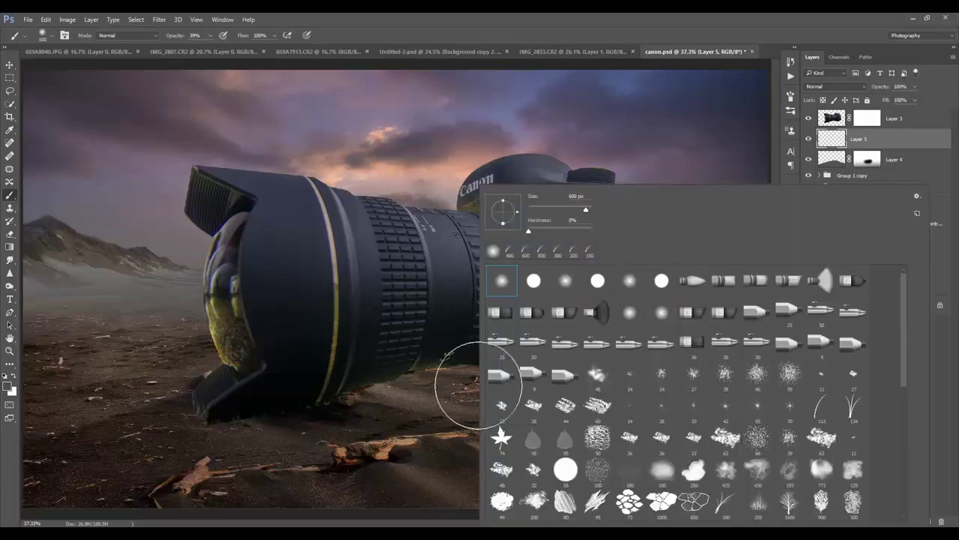
click(605, 33)
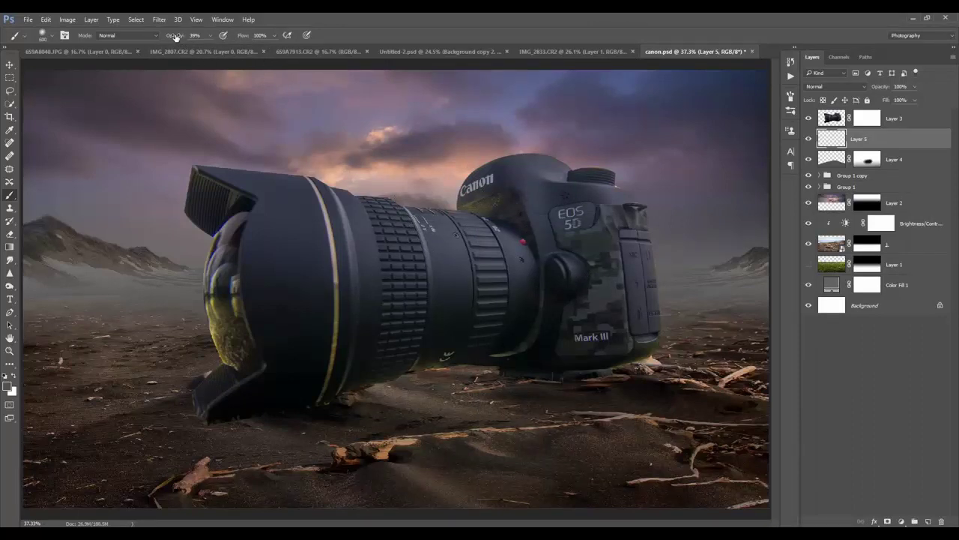
drag(175, 37, 349, 62)
click(851, 88)
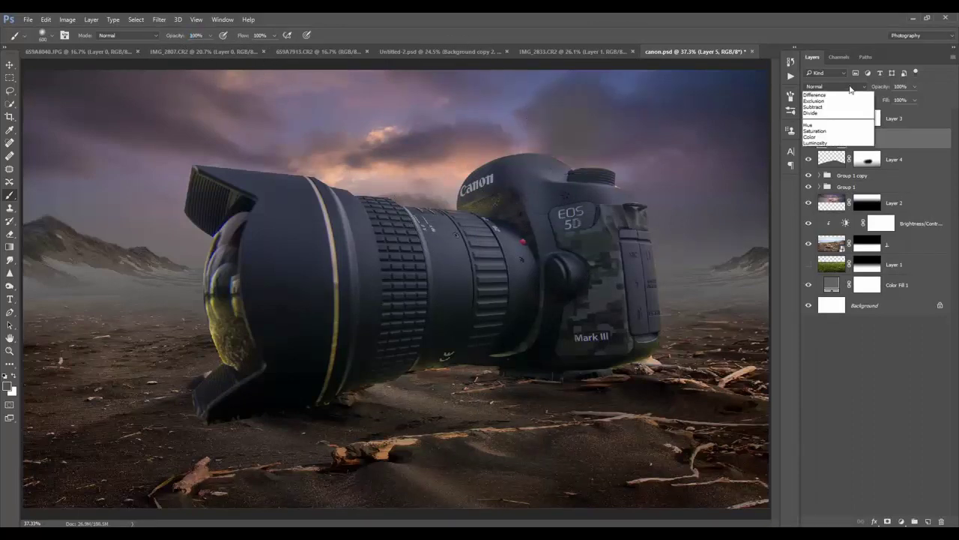
click(824, 117)
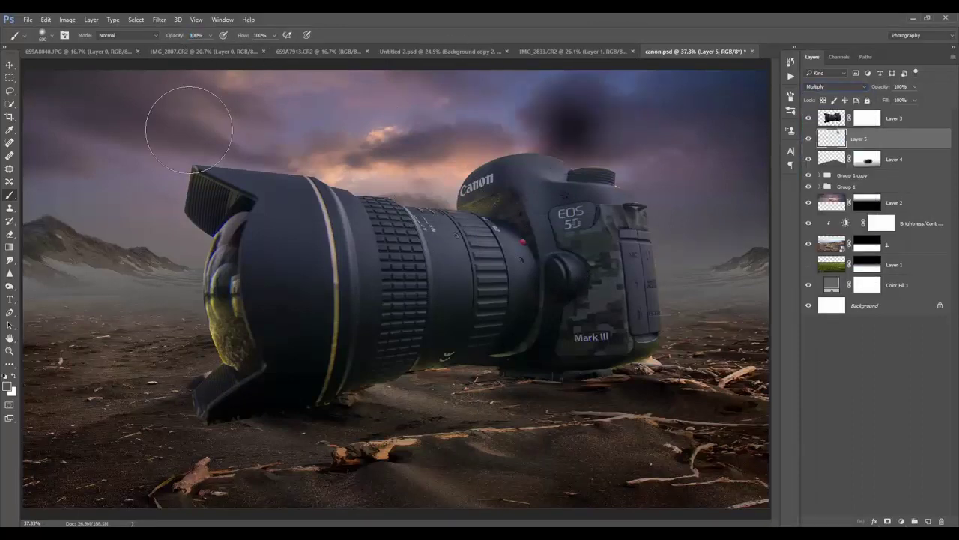
Move the dark patch under the camera body, squash it vertically, and save canon.psd.
key(v)
drag(589, 116, 604, 363)
key(ctrl)
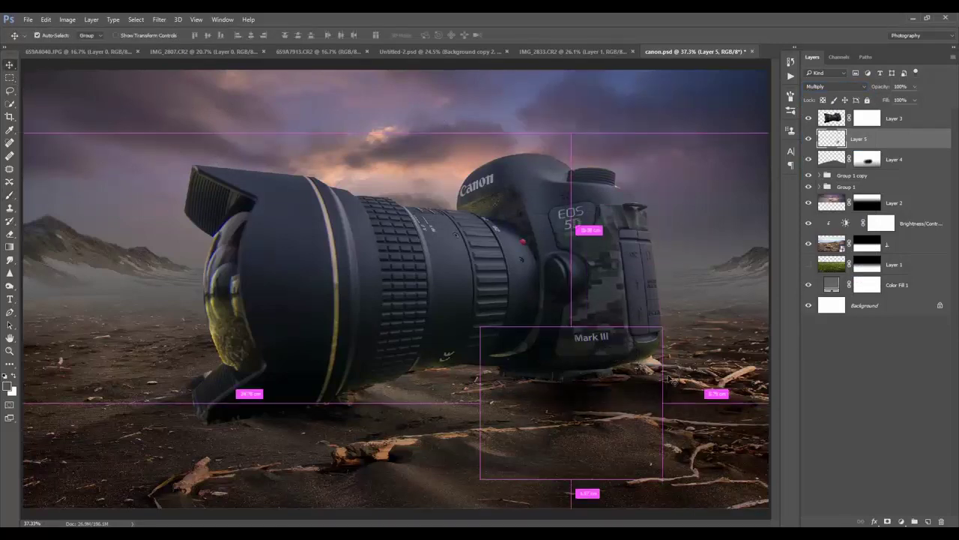
key(ctrl+t)
drag(574, 442, 574, 386)
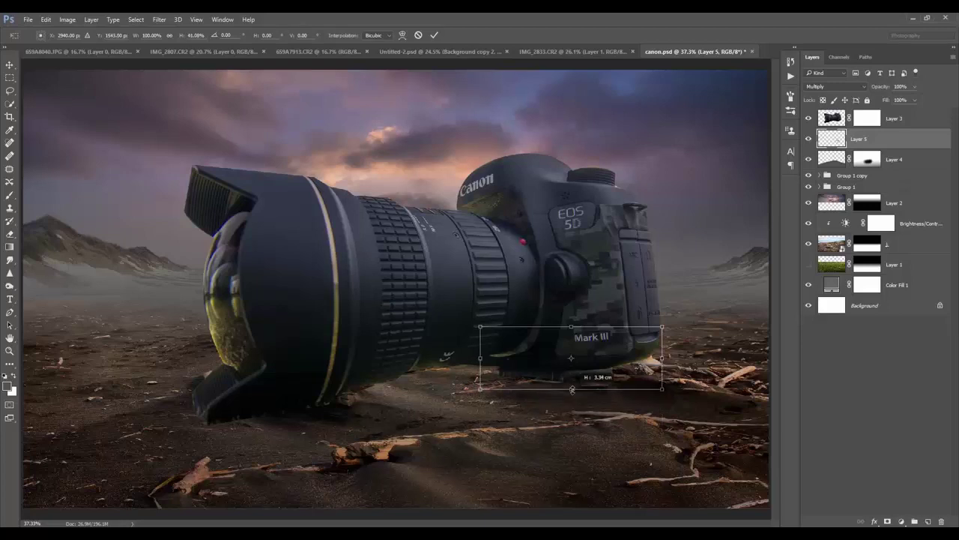
mouse_move(639, 364)
mouse_down()
mouse_move(598, 384)
mouse_move(676, 376)
mouse_move(663, 371)
mouse_up()
click(434, 34)
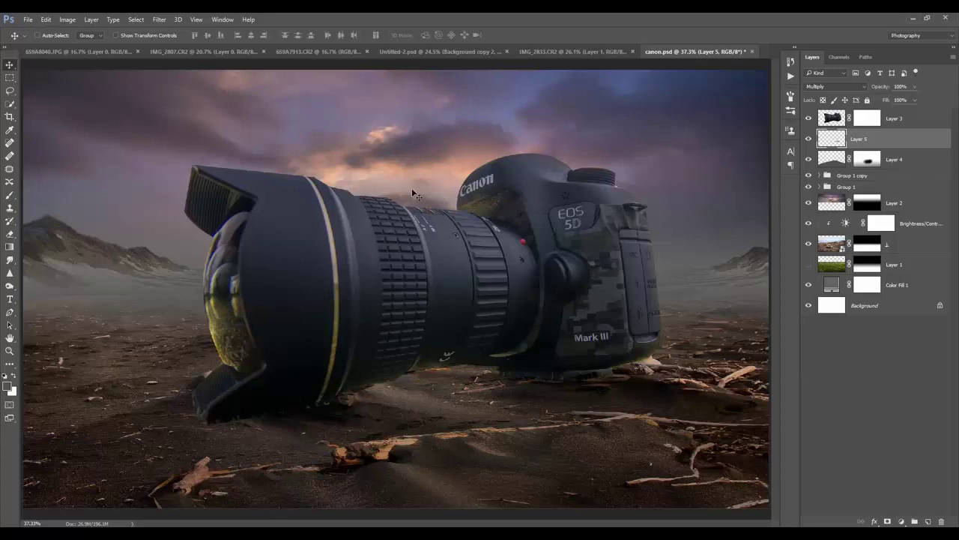
key(ctrl+s)
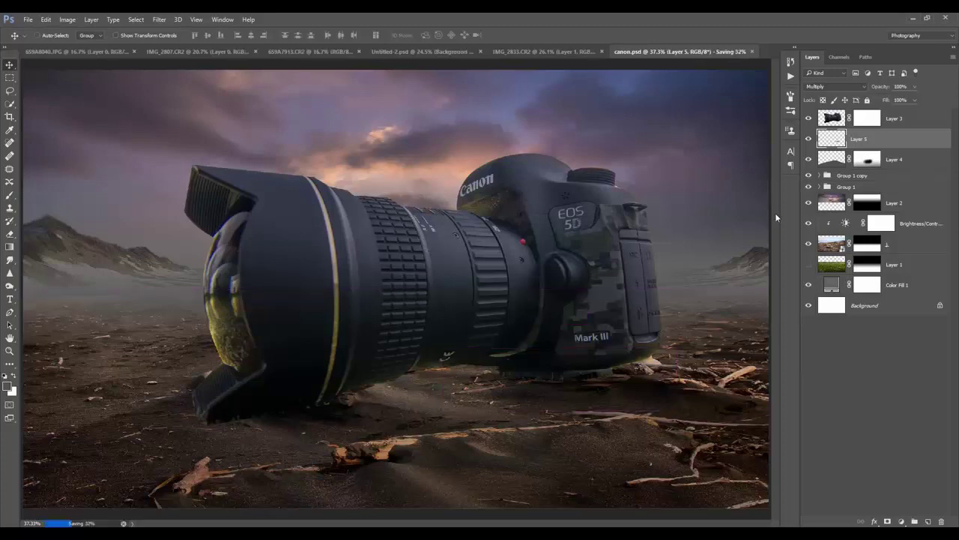
Add a new Layer 6 and zoom in on the sand below the lens.
click(927, 521)
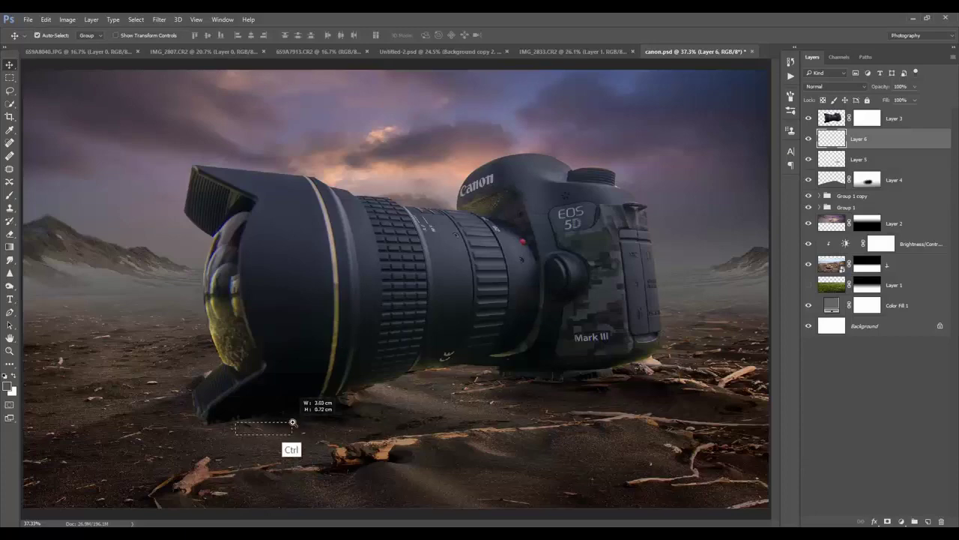
drag(271, 398, 334, 427)
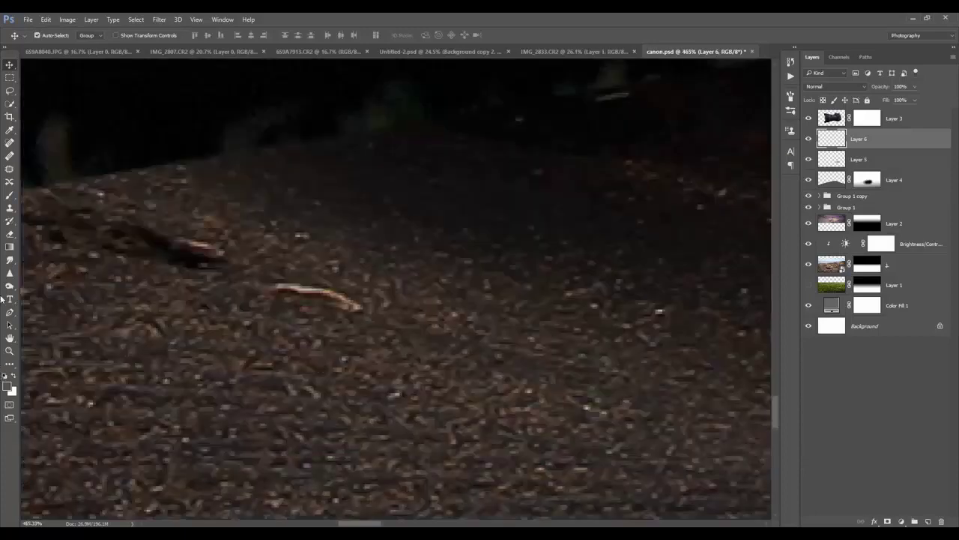
key(ctrl+0)
click(9, 351)
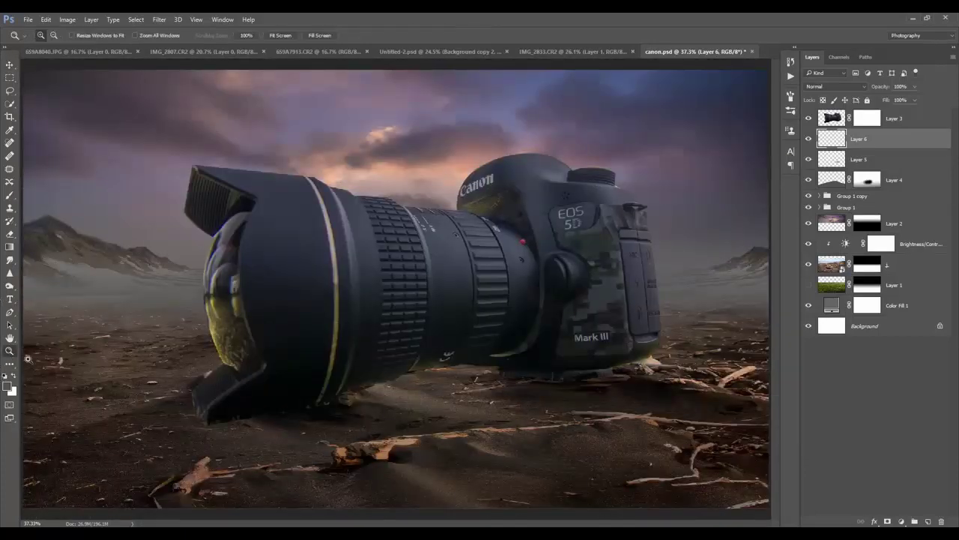
click(238, 424)
drag(269, 413, 394, 337)
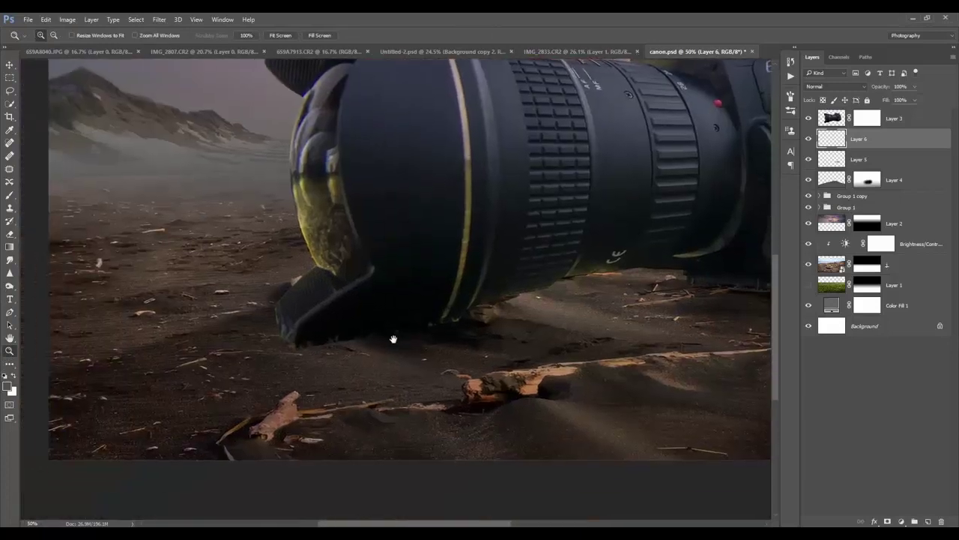
Try a small Multiply brush stroke under the lens, then undo it.
key(b)
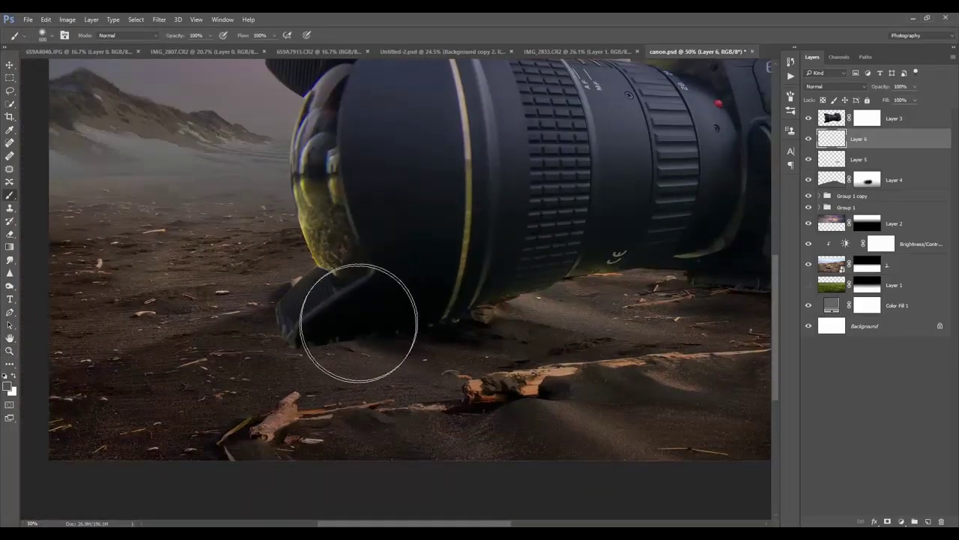
key(bracketleft)
key(bracketleft)
key(bracketleft)
key(bracketleft)
key(bracketleft)
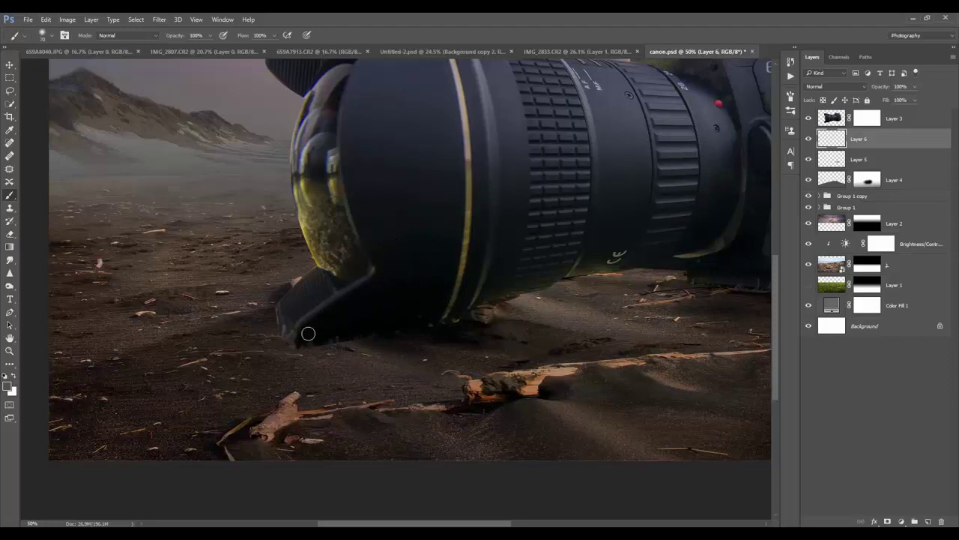
drag(302, 349, 400, 333)
click(857, 85)
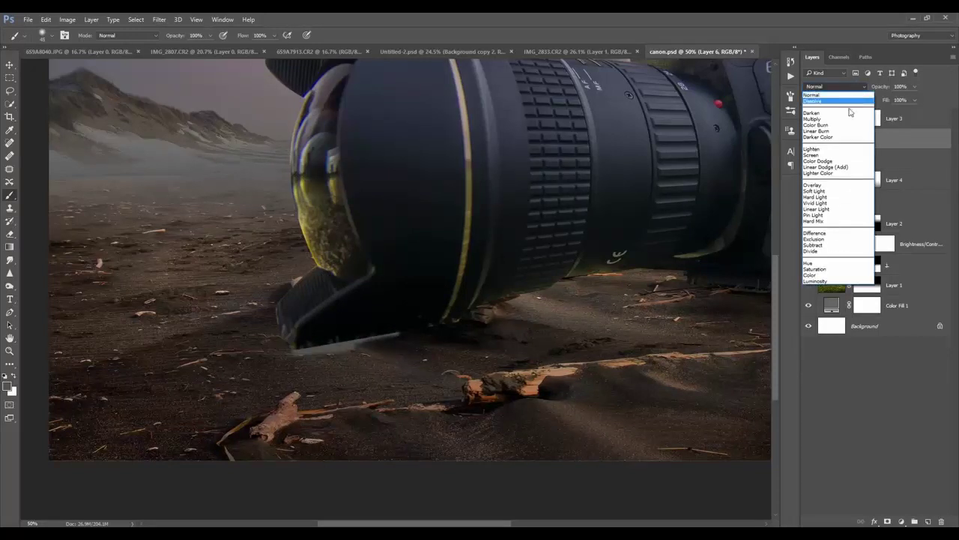
click(839, 119)
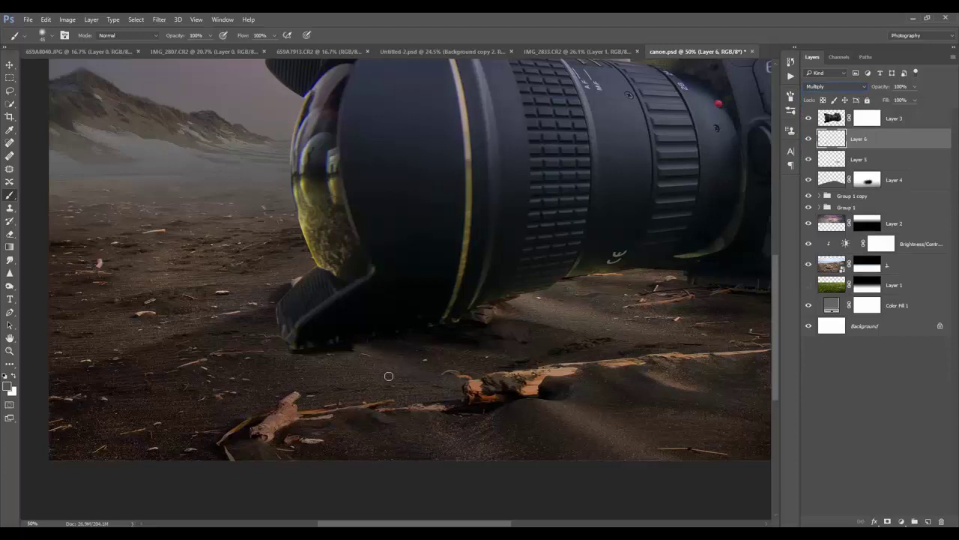
key(ctrl+alt+z)
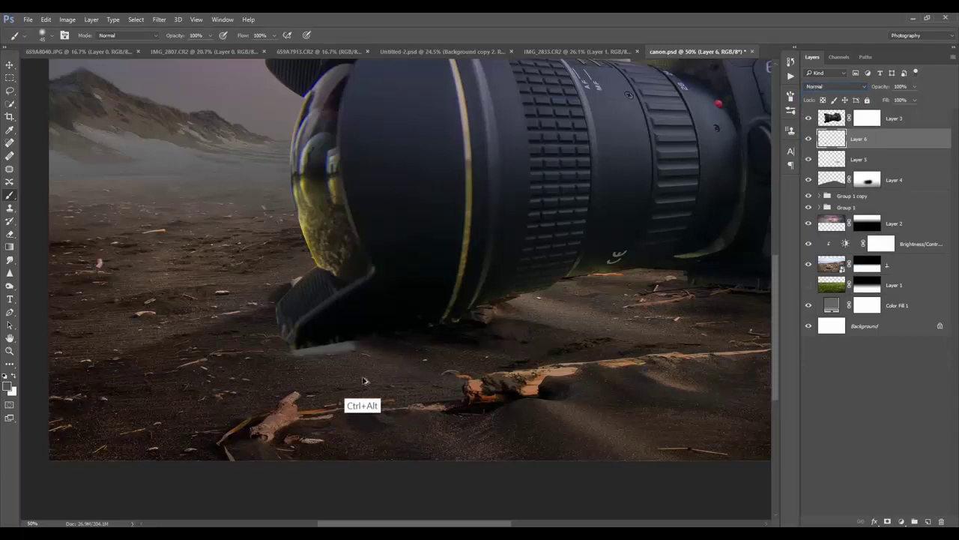
key(ctrl+alt+z)
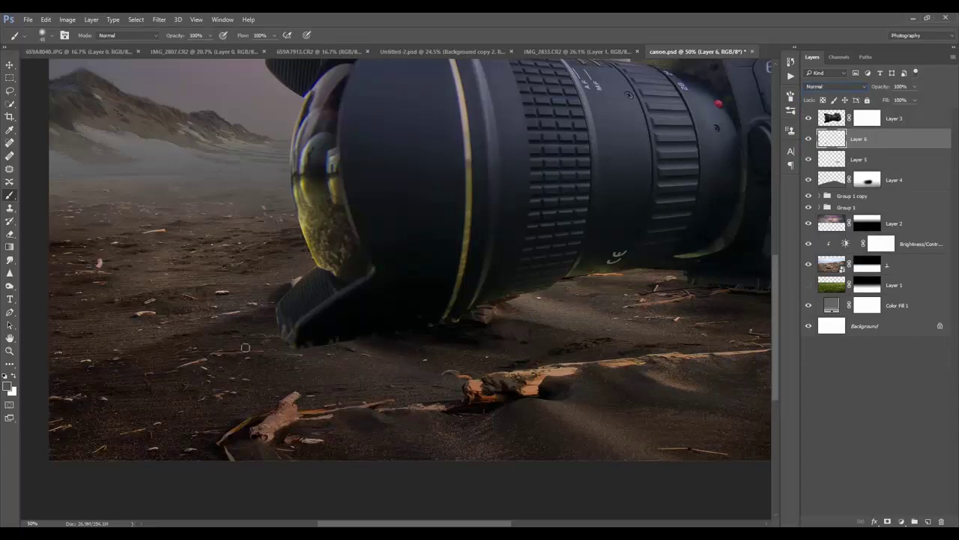
key(ctrl+alt+z)
key(alt)
key(alt)
Paint a Multiply shadow on Layer 6 along the sand under the lens and camera body.
click(10, 350)
click(347, 352)
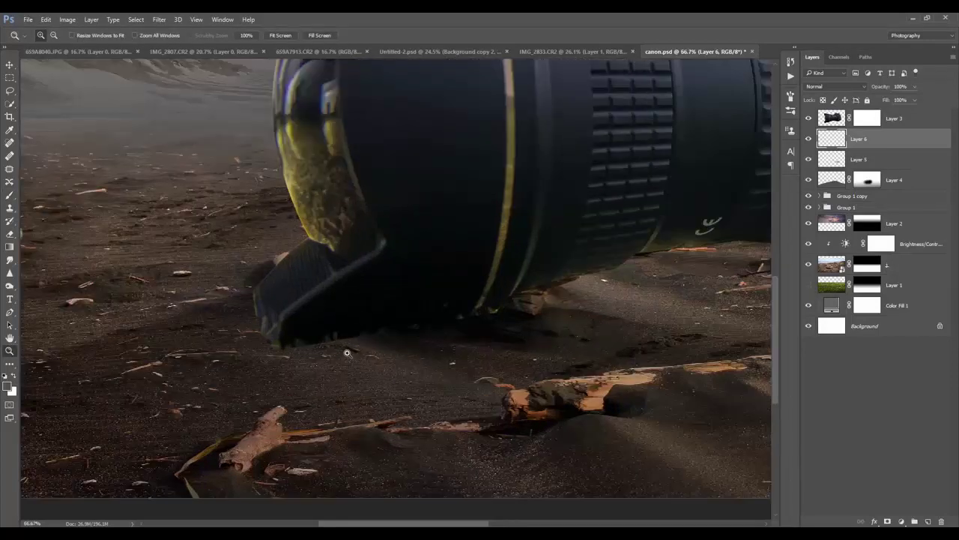
key(b)
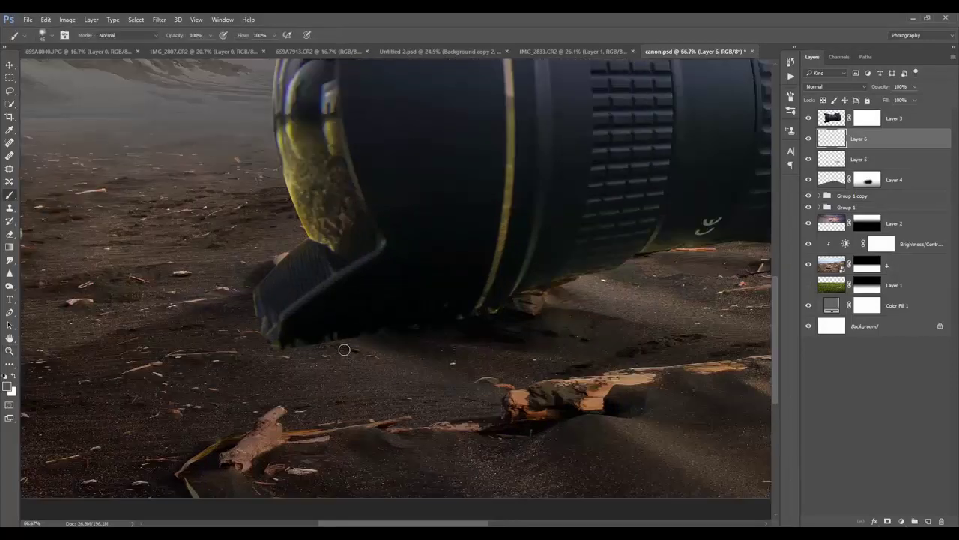
drag(297, 348, 340, 341)
click(833, 86)
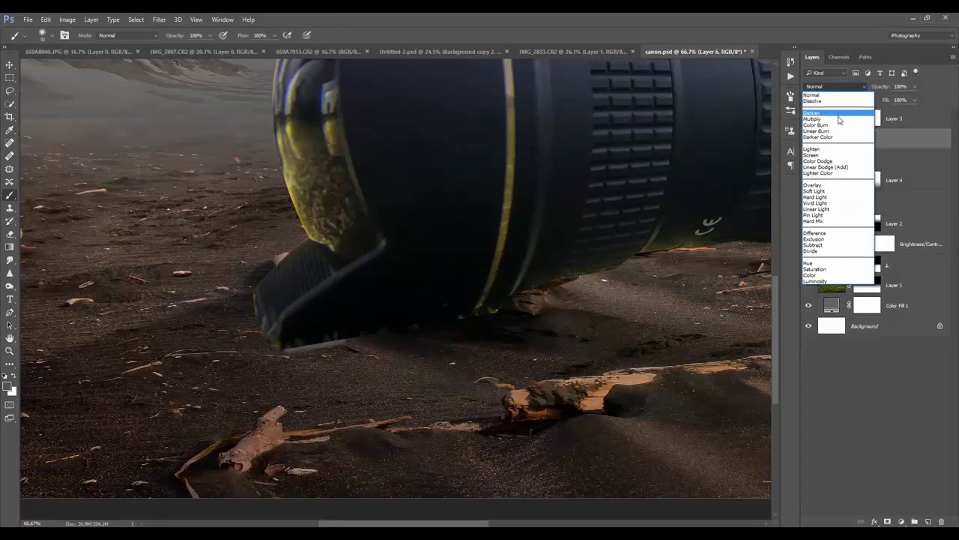
click(838, 119)
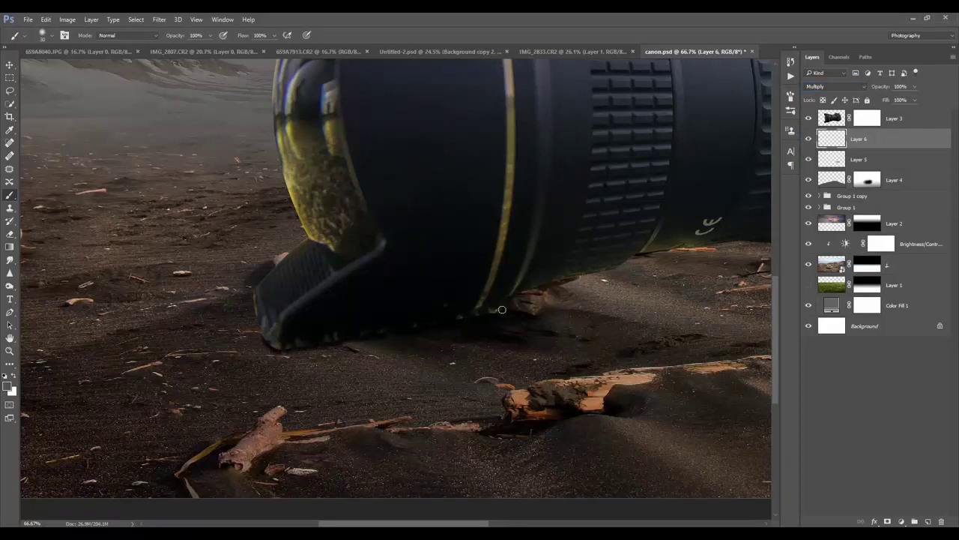
drag(517, 290, 611, 268)
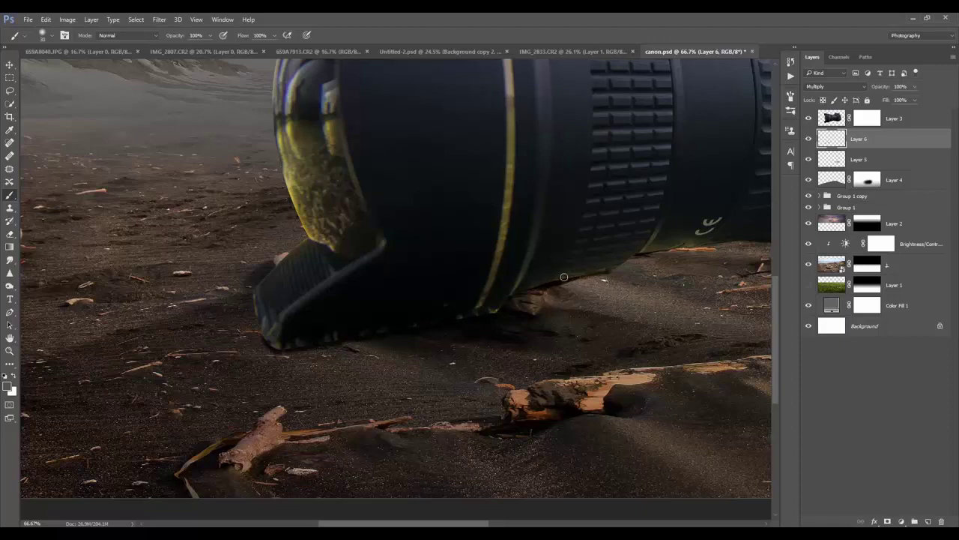
drag(660, 306, 276, 302)
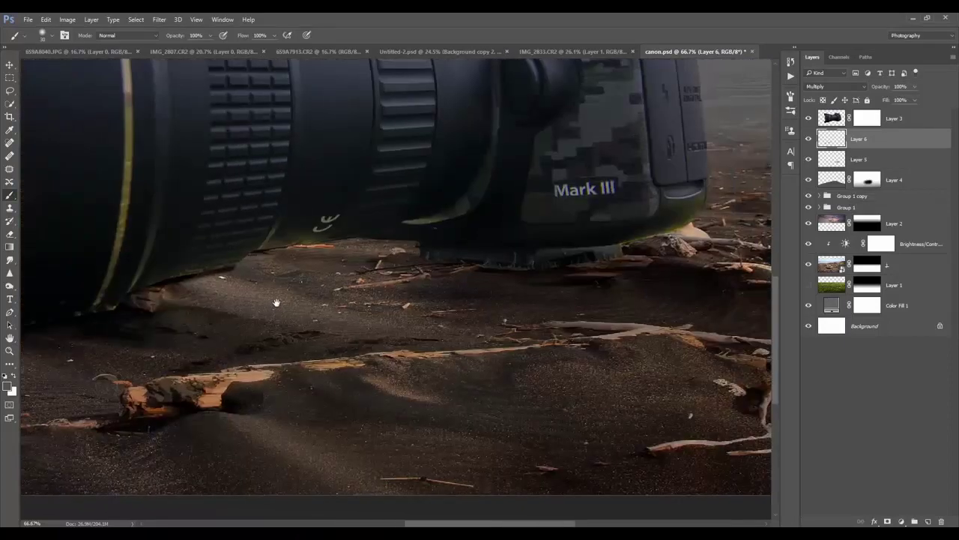
drag(457, 260, 612, 258)
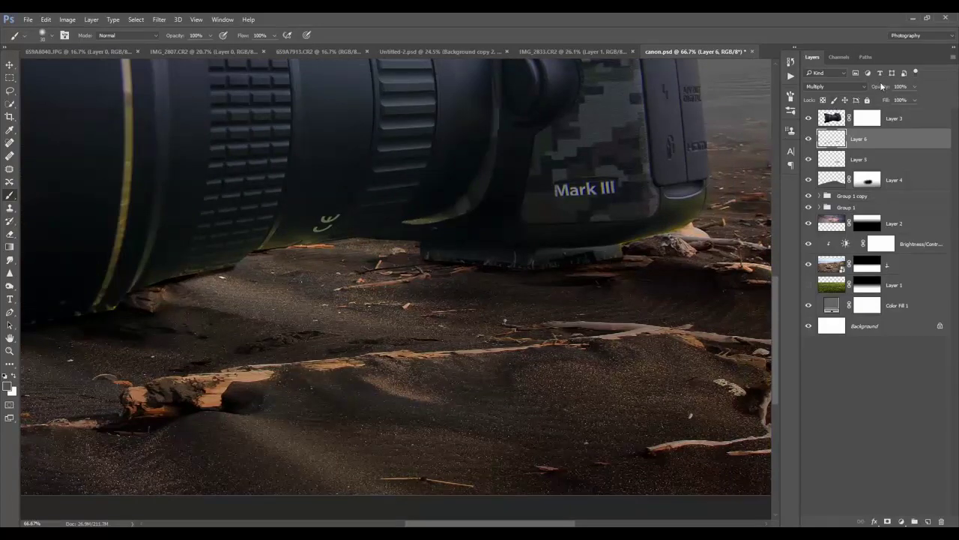
Soften the painted shadow with a 6.2 px Gaussian Blur.
click(159, 19)
mouse_move(236, 158)
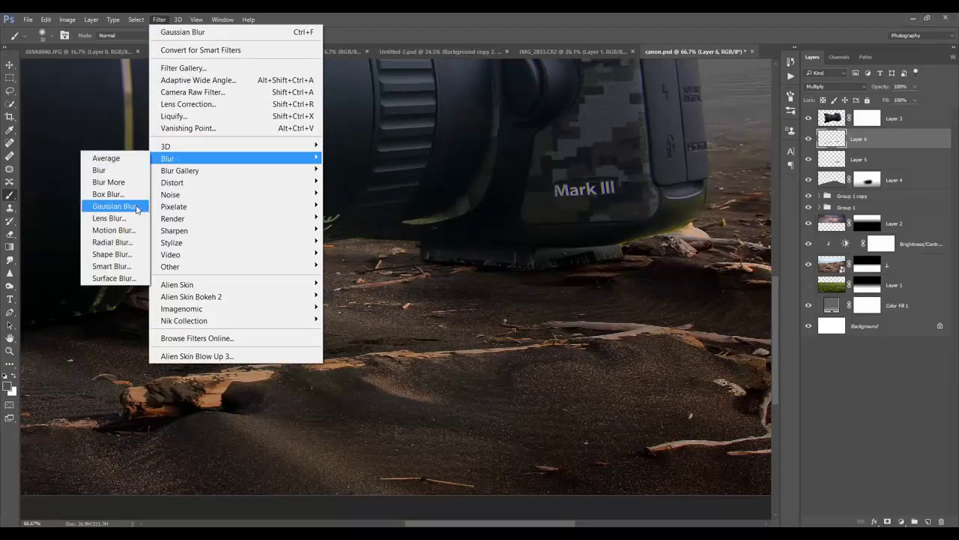
click(137, 209)
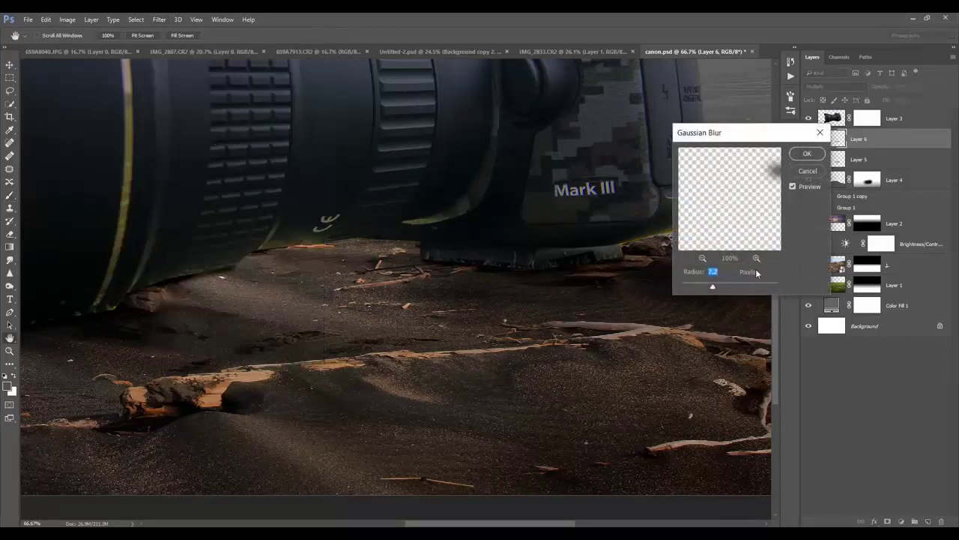
drag(713, 289, 704, 288)
click(711, 289)
click(808, 153)
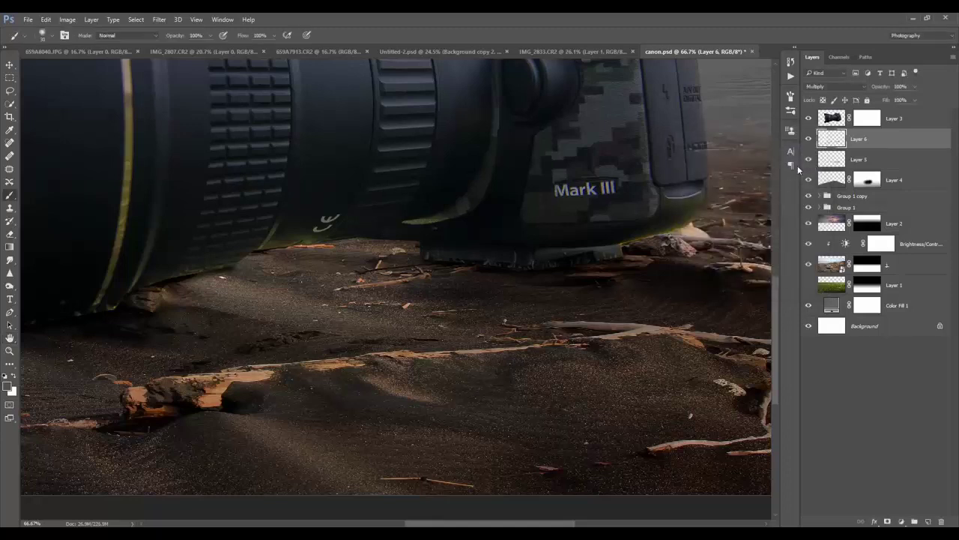
key(ctrl+0)
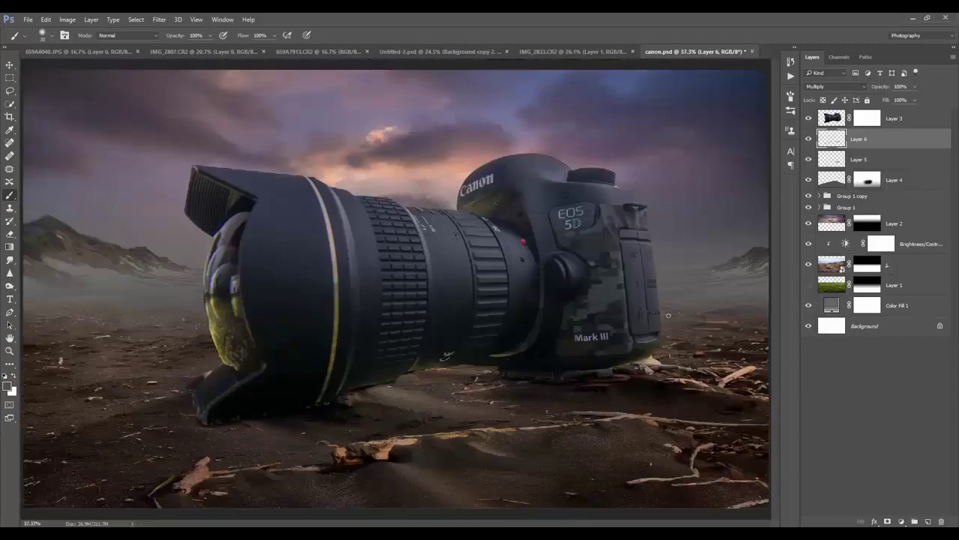
click(836, 121)
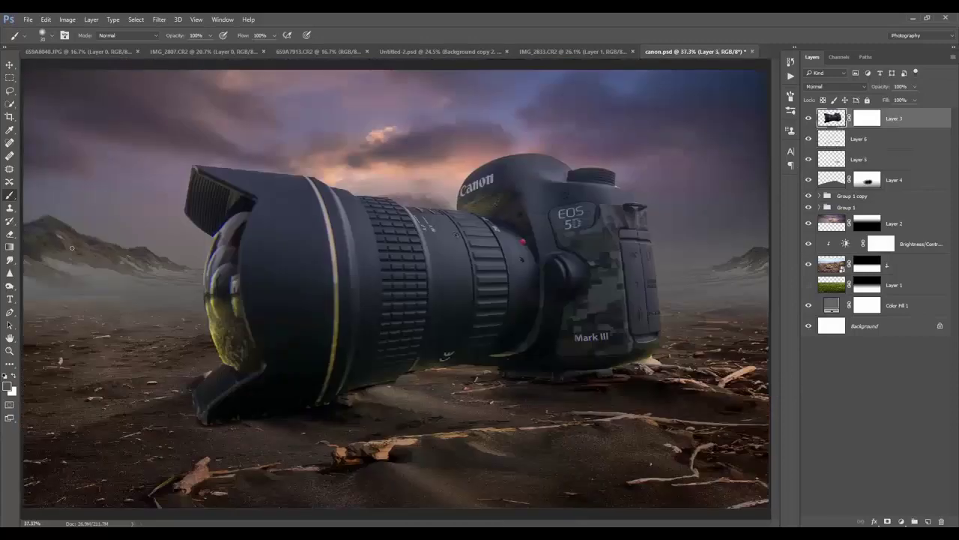
Burn the shadows darker along the lens underside on Layer 3 with the Burn tool.
click(10, 287)
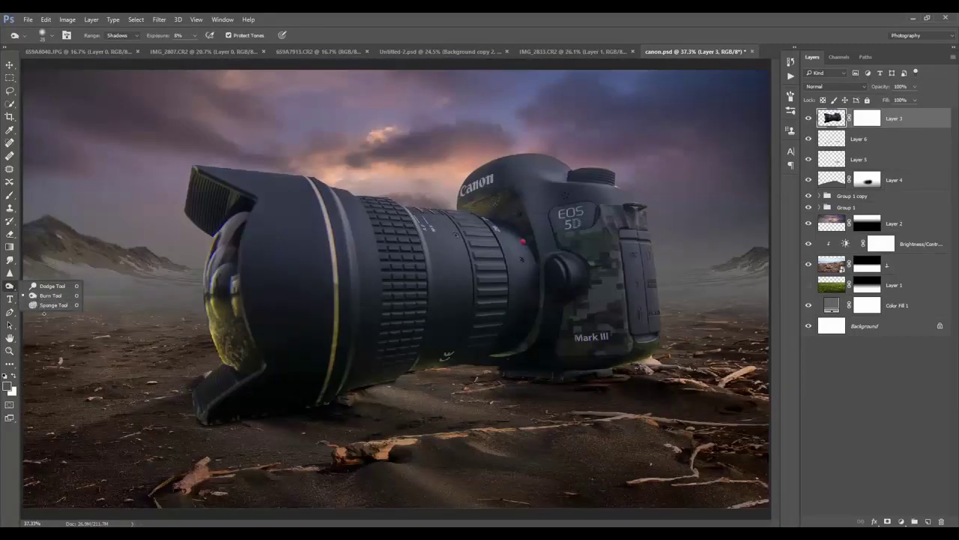
click(50, 285)
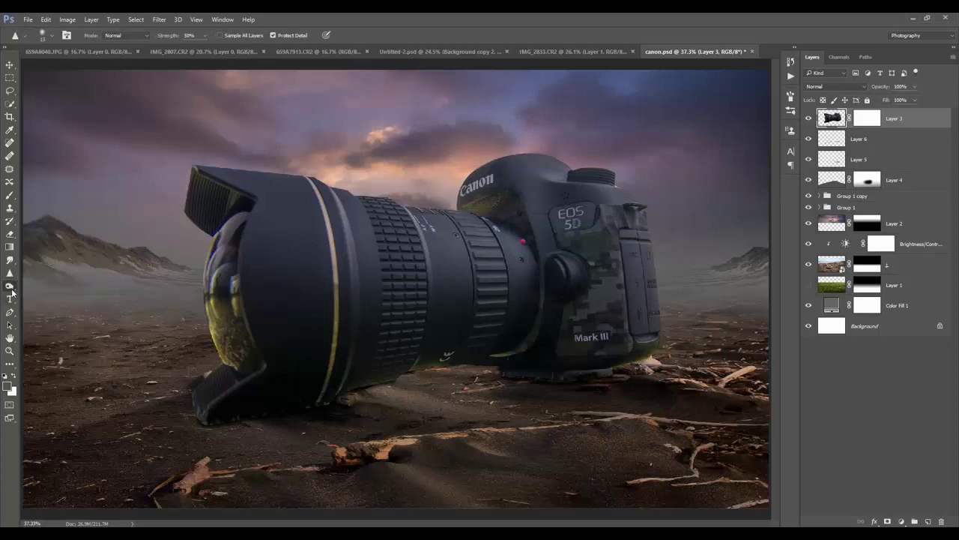
click(10, 285)
click(56, 294)
key(ctrl)
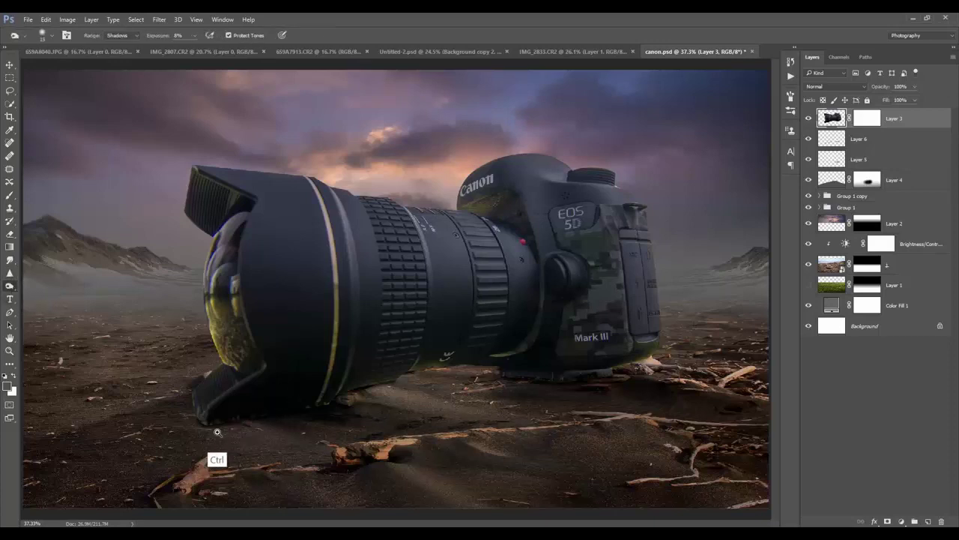
key(ctrl)
ctrl+click(219, 428)
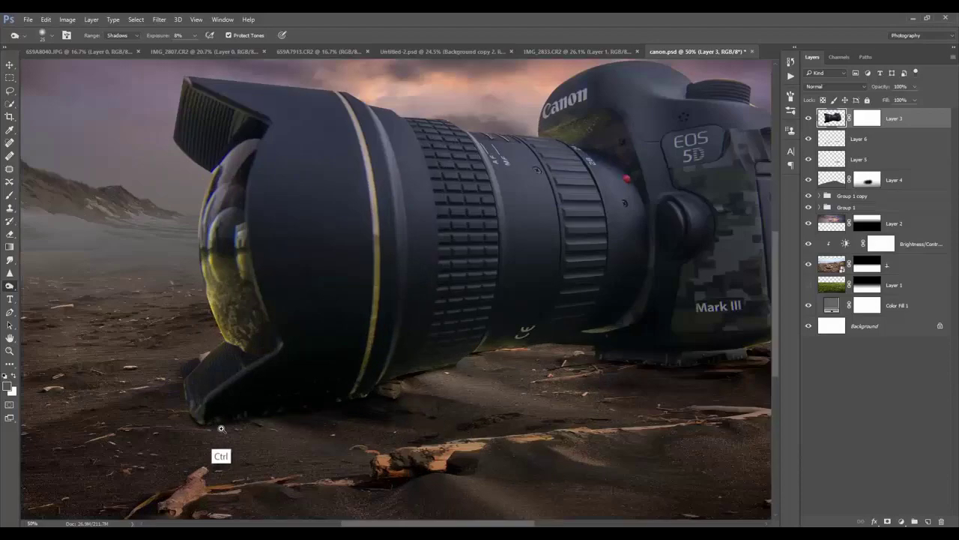
ctrl+click(221, 425)
drag(232, 396, 365, 377)
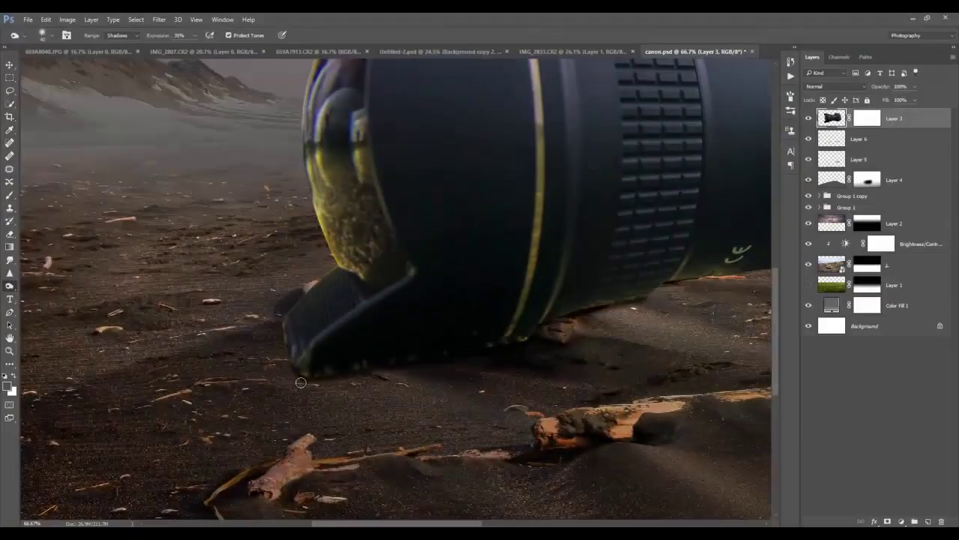
drag(289, 330, 313, 379)
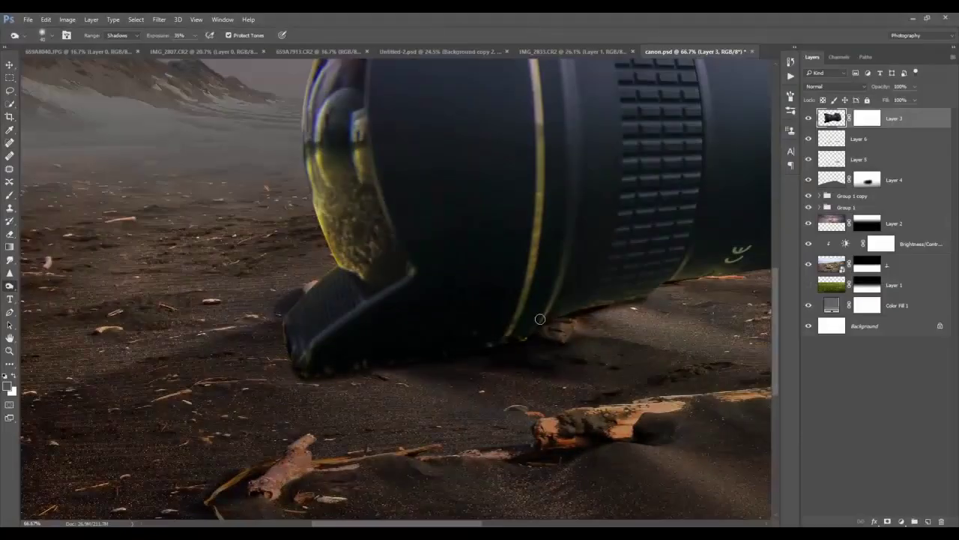
drag(547, 318, 648, 293)
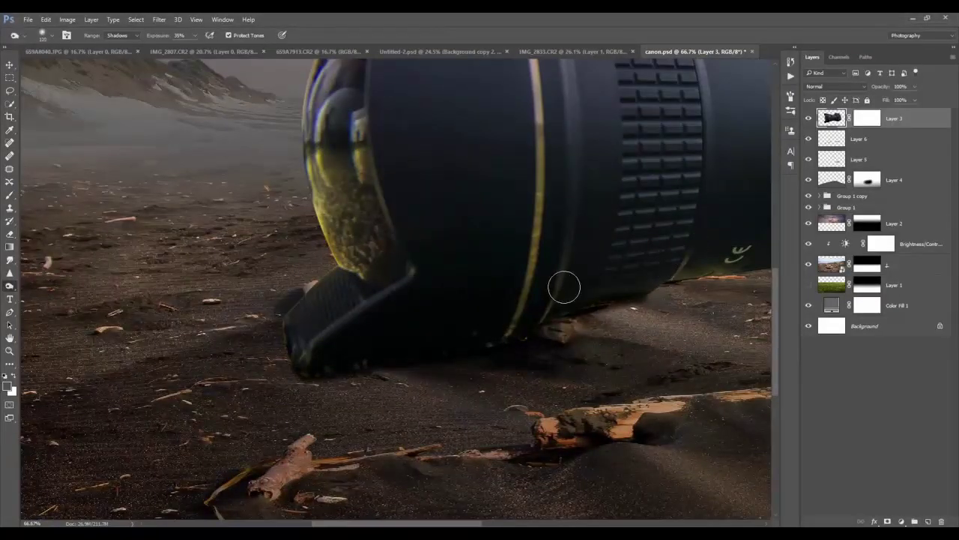
mouse_move(712, 321)
mouse_down()
mouse_move(225, 280)
mouse_move(478, 312)
mouse_up()
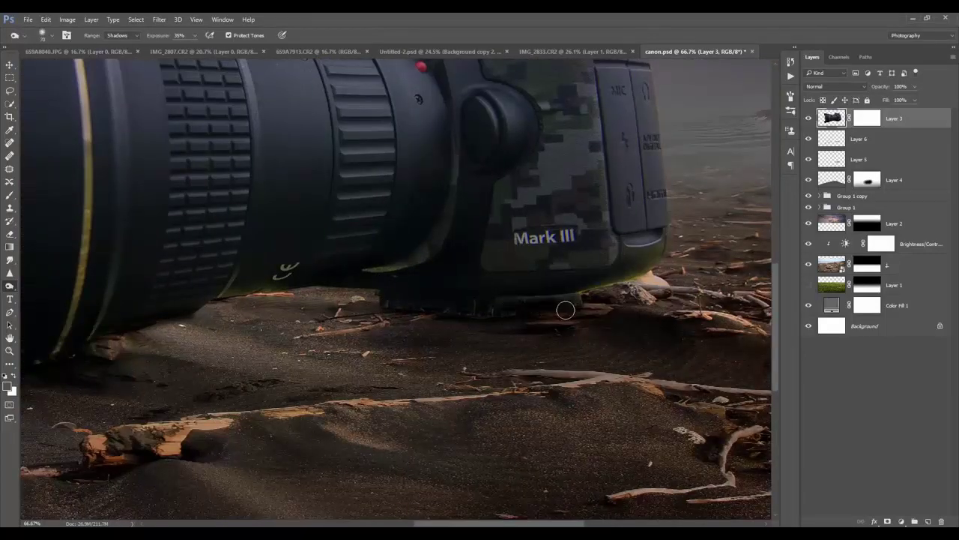
key(ctrl+0)
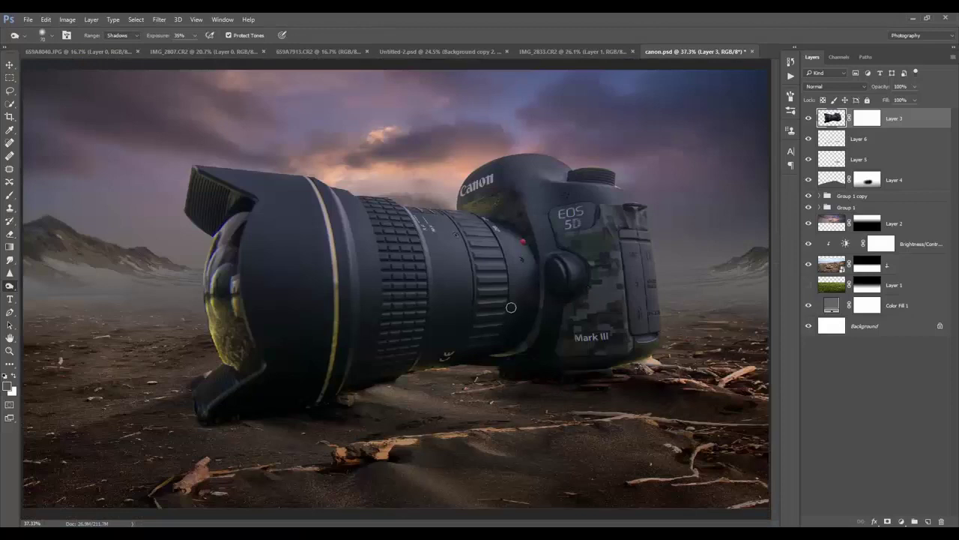
Hide Layer 5, set Layer 4 to 73% opacity, and add a new empty Layer 7.
click(808, 160)
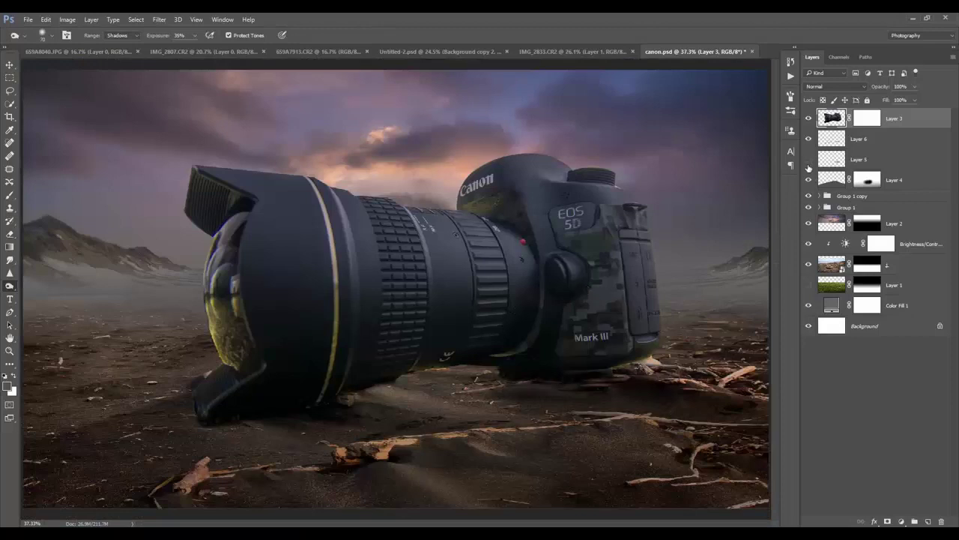
click(887, 180)
click(886, 87)
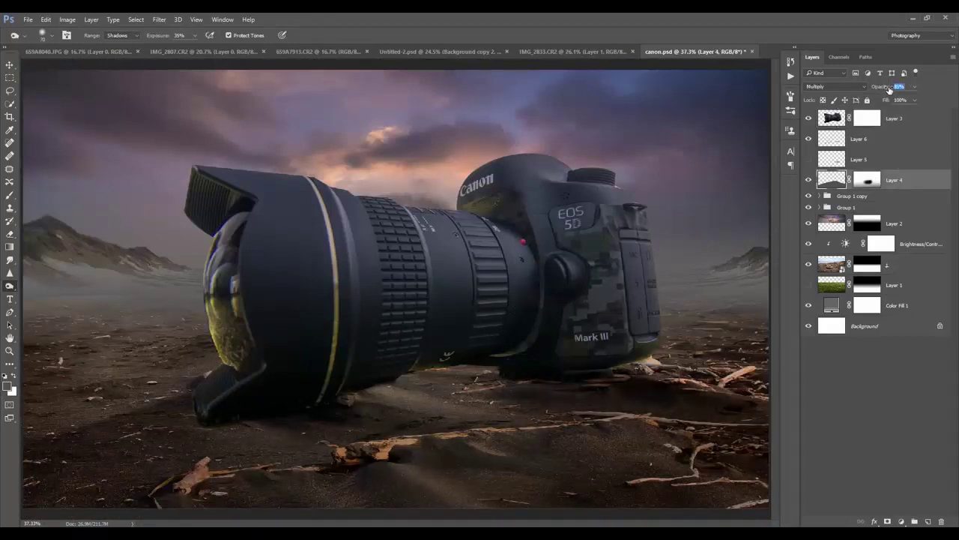
drag(890, 89, 862, 121)
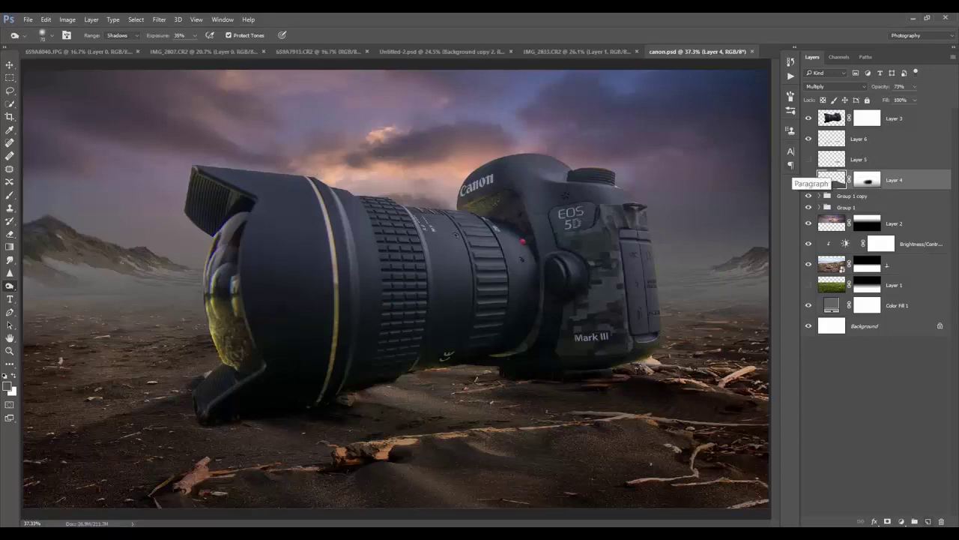
key(ctrl+shift+alt+n)
Compare Layer 4's ground shadow on and off and raise its opacity to 92%.
key(p)
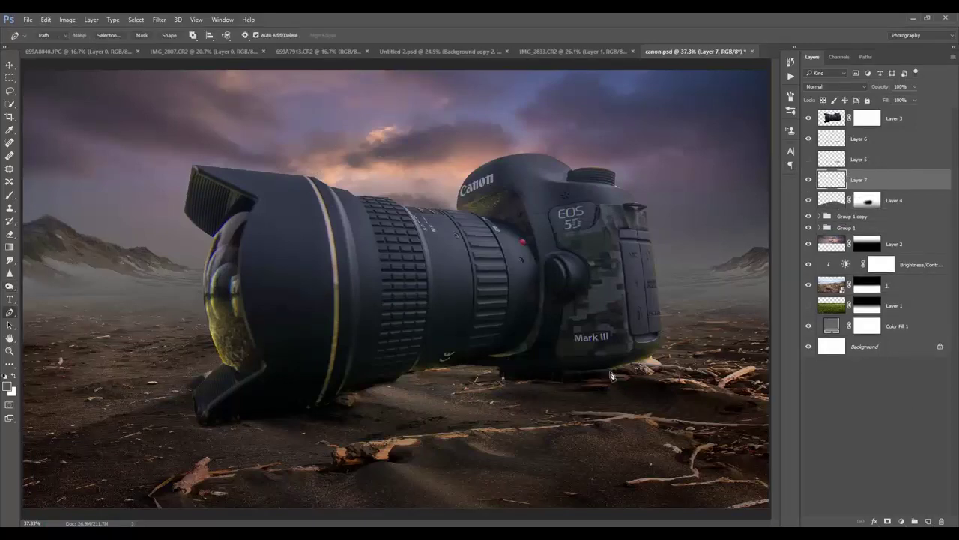
click(611, 370)
key(ctrl+minus)
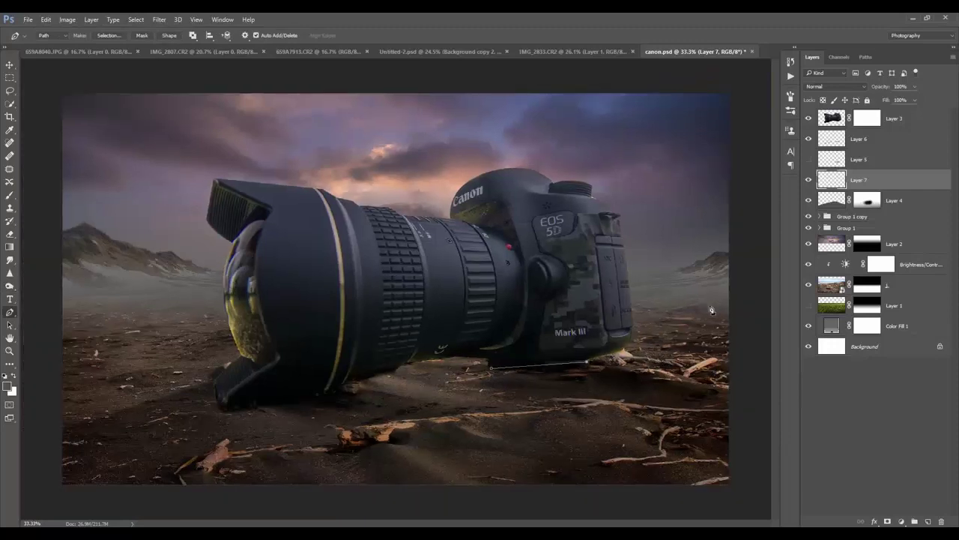
ctrl+click(727, 342)
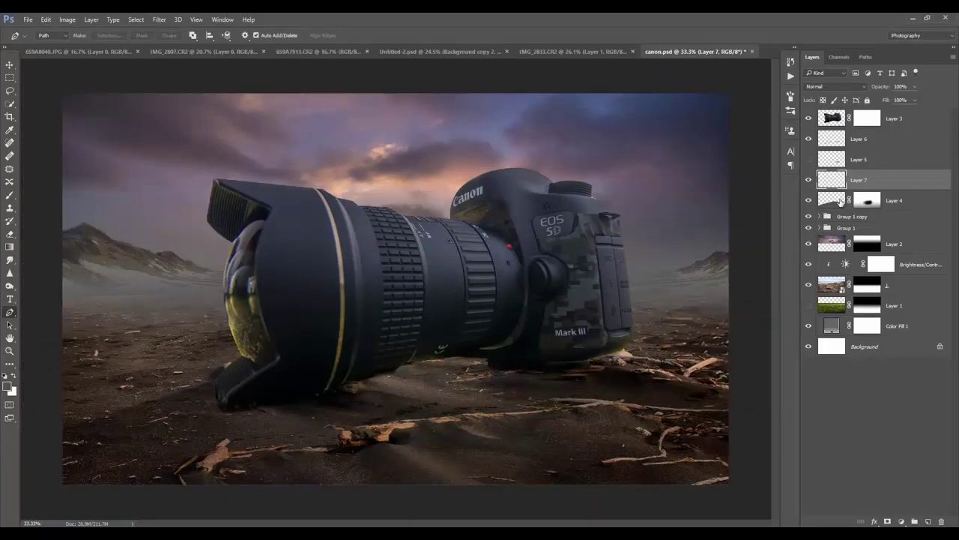
click(840, 201)
click(808, 200)
click(809, 200)
click(809, 200)
click(808, 200)
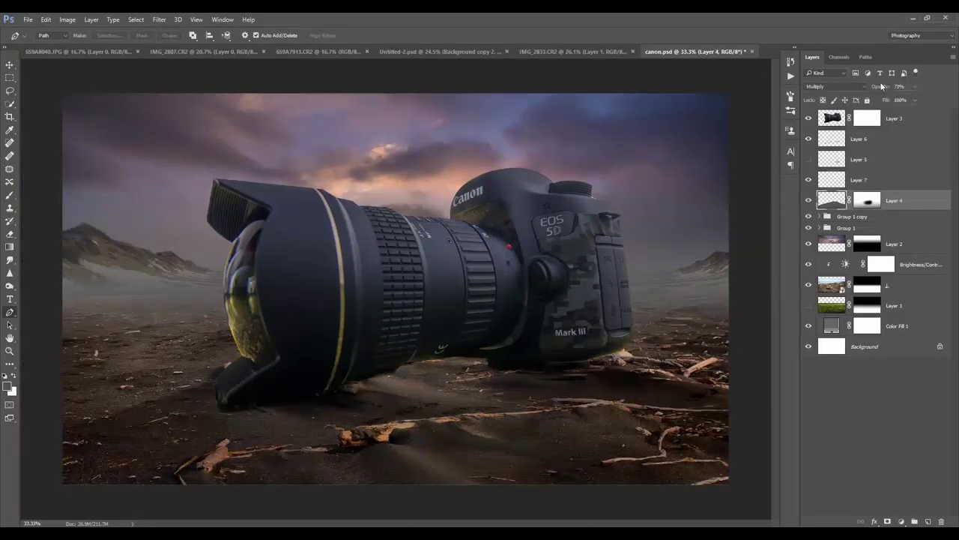
drag(883, 87, 897, 87)
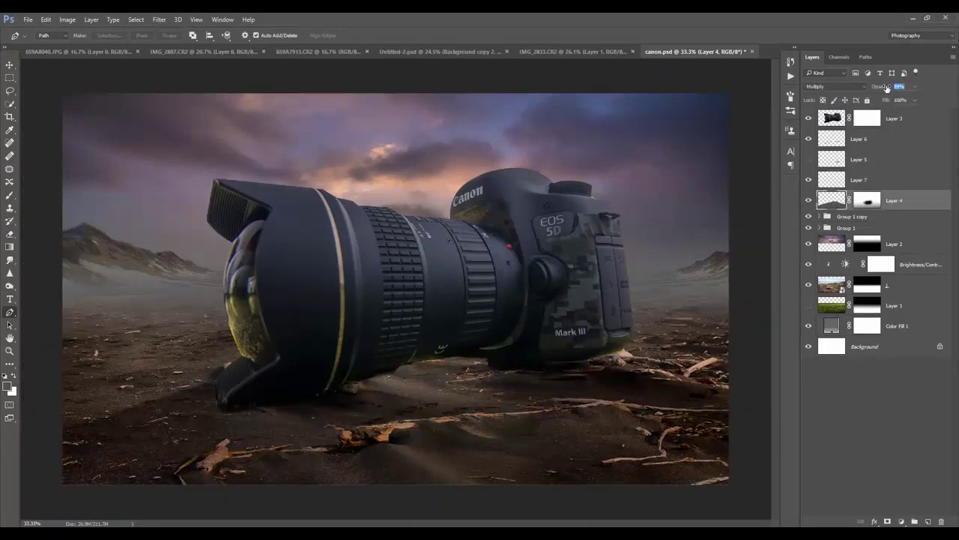
Paint Layer 4's mask black with a large soft brush at 32% around the lens.
click(867, 200)
key(d)
key(b)
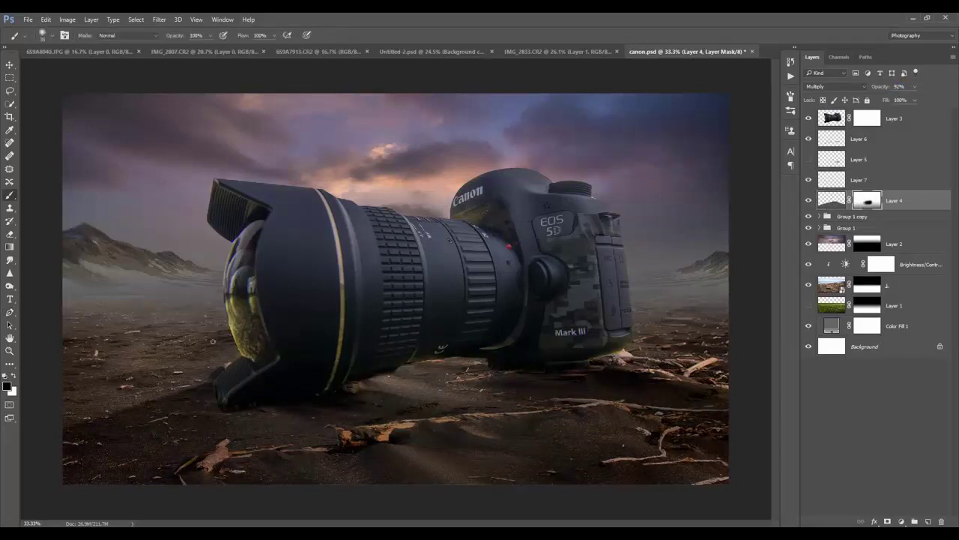
key(bracketright)
key(bracketright)
key(bracketright)
drag(183, 321, 160, 339)
key(bracketright)
key(bracketright)
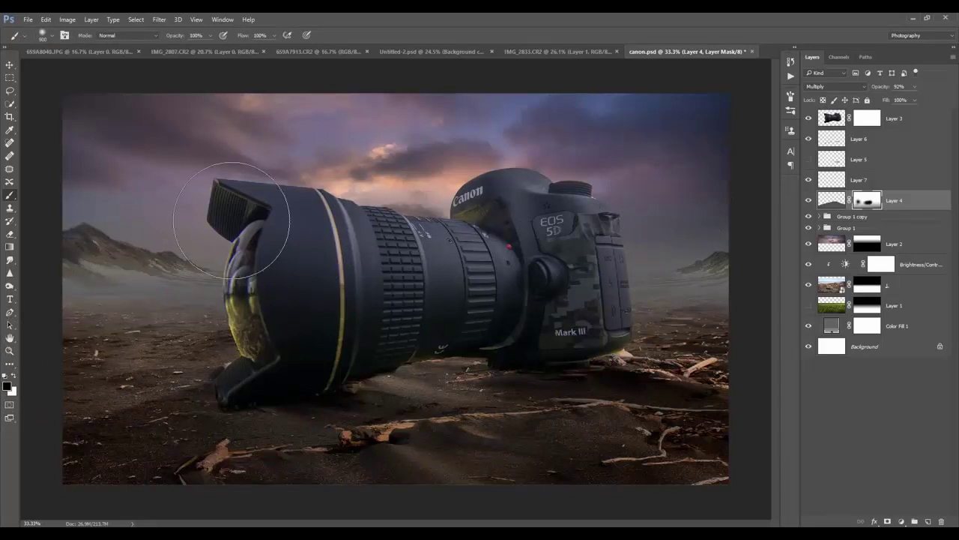
drag(172, 35, 137, 40)
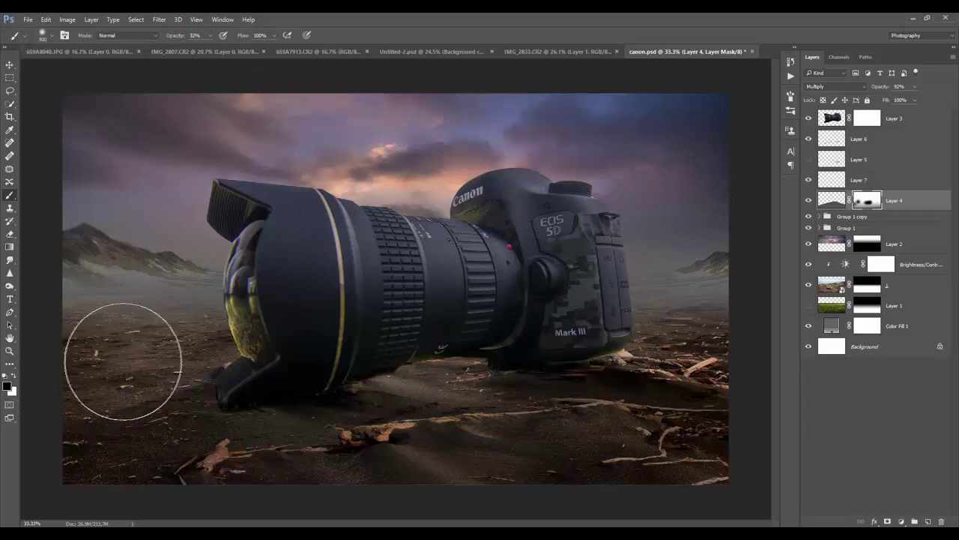
mouse_move(123, 362)
mouse_down()
mouse_move(145, 343)
mouse_move(145, 353)
mouse_up()
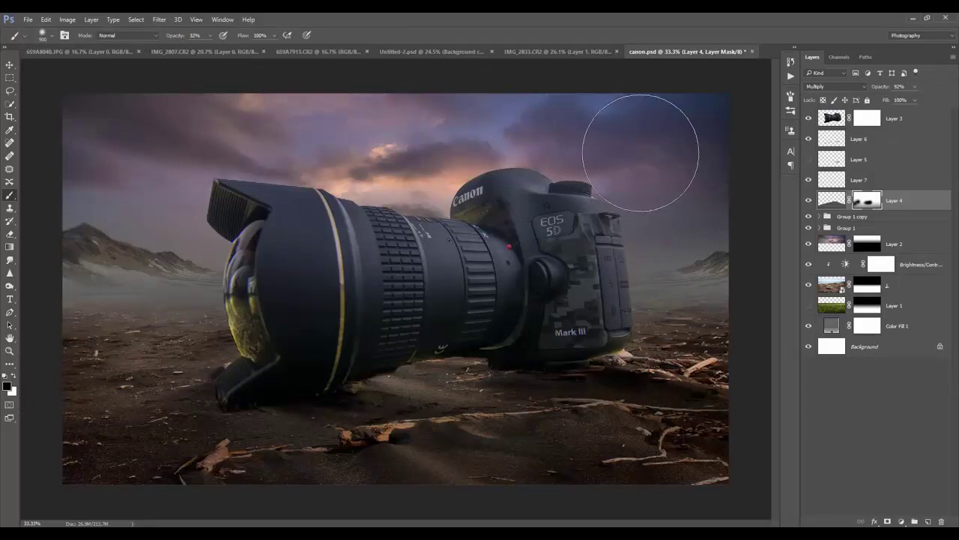
click(886, 122)
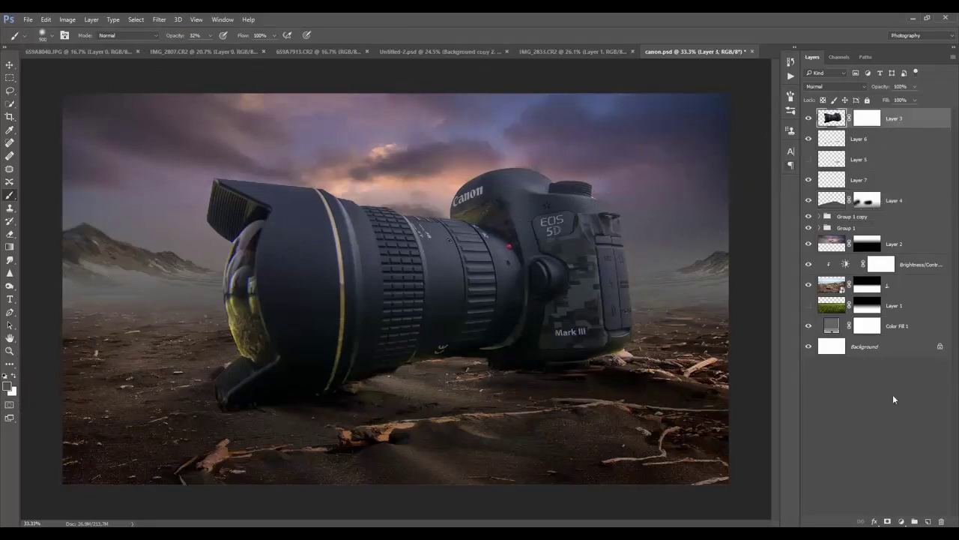
Dodge the Canon lettering and the top of the camera body.
click(902, 522)
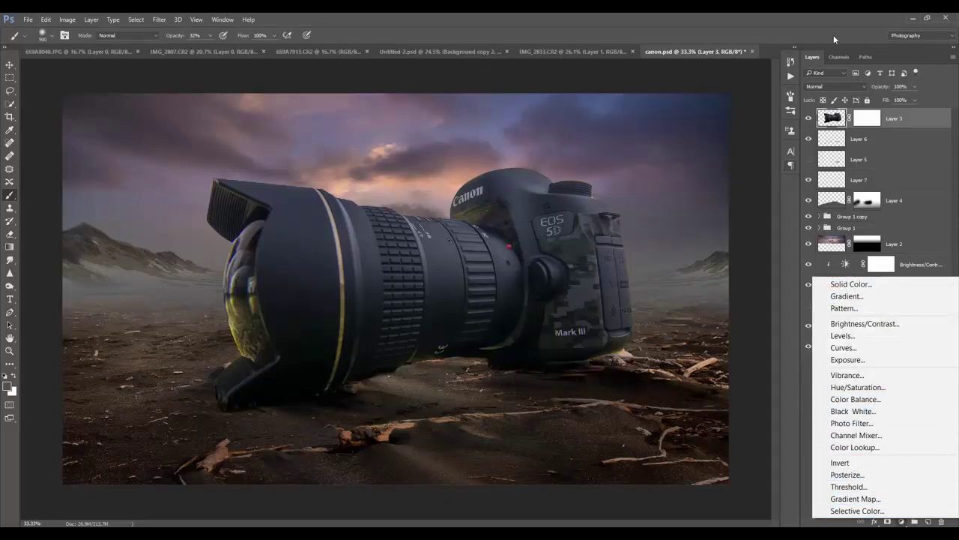
click(833, 115)
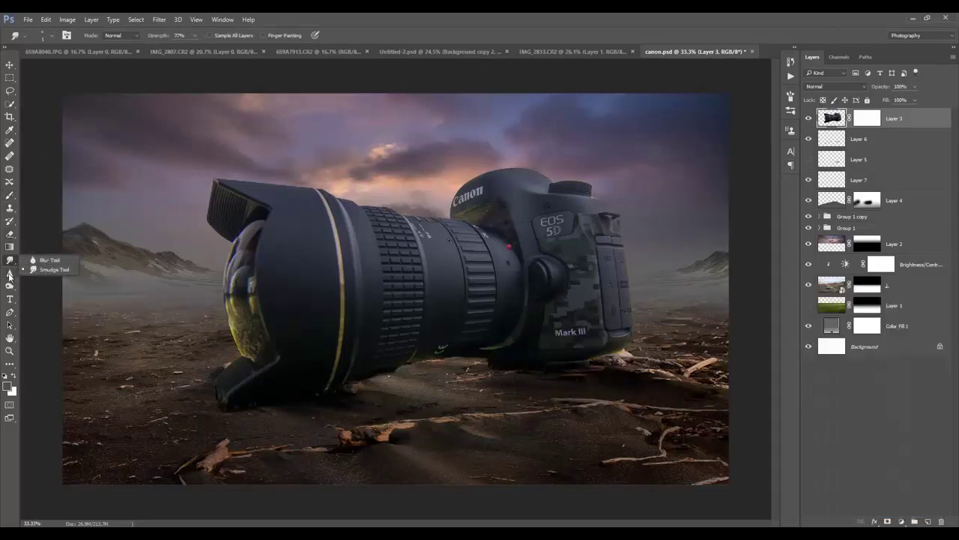
click(10, 274)
right_click(10, 294)
click(45, 287)
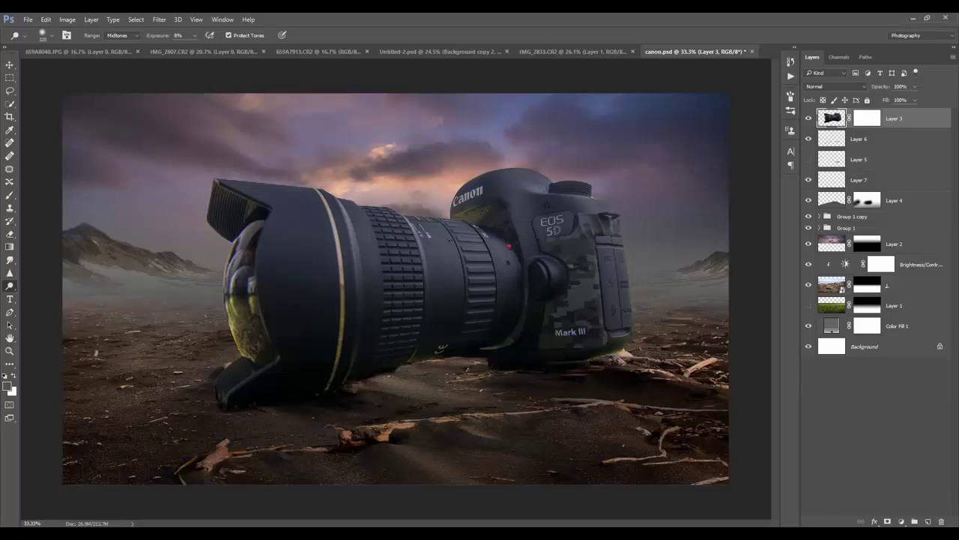
drag(486, 182, 461, 194)
mouse_move(542, 196)
mouse_down()
mouse_move(602, 200)
mouse_move(632, 250)
mouse_move(616, 232)
mouse_move(633, 285)
mouse_move(630, 270)
mouse_up()
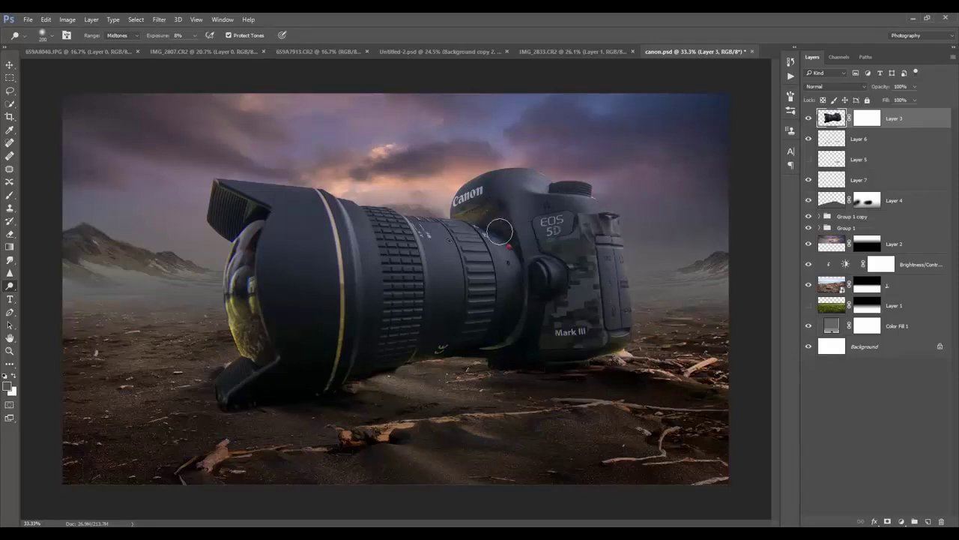
Lighten the lens barrel, the body's top edge and the lens rim, resizing the dodge brush as needed.
key(bracketright)
key(bracketright)
key(bracketright)
mouse_move(381, 234)
mouse_down()
mouse_move(464, 262)
mouse_move(456, 257)
mouse_move(489, 252)
mouse_move(385, 240)
mouse_move(407, 236)
mouse_move(405, 269)
mouse_move(315, 222)
mouse_move(287, 250)
mouse_move(343, 214)
mouse_move(332, 246)
mouse_move(375, 229)
mouse_move(287, 244)
mouse_move(315, 240)
mouse_move(315, 267)
mouse_move(321, 231)
mouse_move(291, 204)
mouse_up()
key(bracketleft)
key(bracketleft)
key(bracketleft)
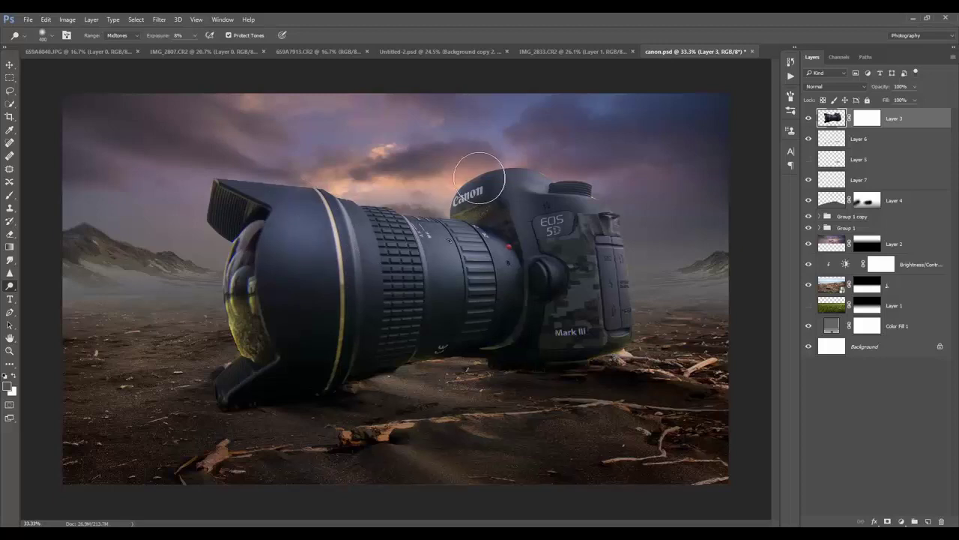
mouse_move(452, 212)
mouse_down()
mouse_move(450, 201)
mouse_move(485, 177)
mouse_move(519, 174)
mouse_move(510, 207)
mouse_move(537, 250)
mouse_move(520, 201)
mouse_move(564, 271)
mouse_up()
key(bracketleft)
key(bracketleft)
key(bracketleft)
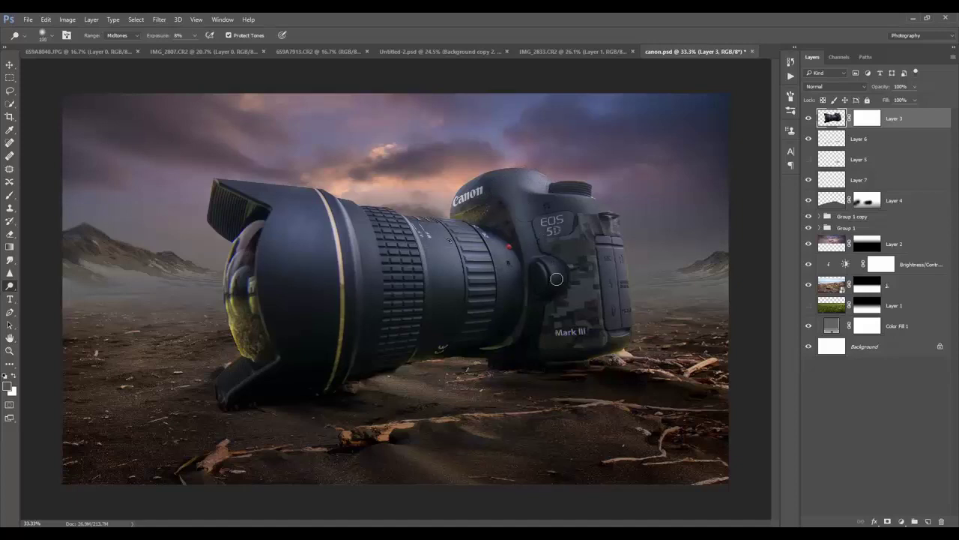
key(bracketright)
key(bracketright)
drag(356, 213, 412, 218)
mouse_move(295, 195)
mouse_down()
mouse_move(308, 193)
mouse_move(272, 197)
mouse_move(322, 197)
mouse_up()
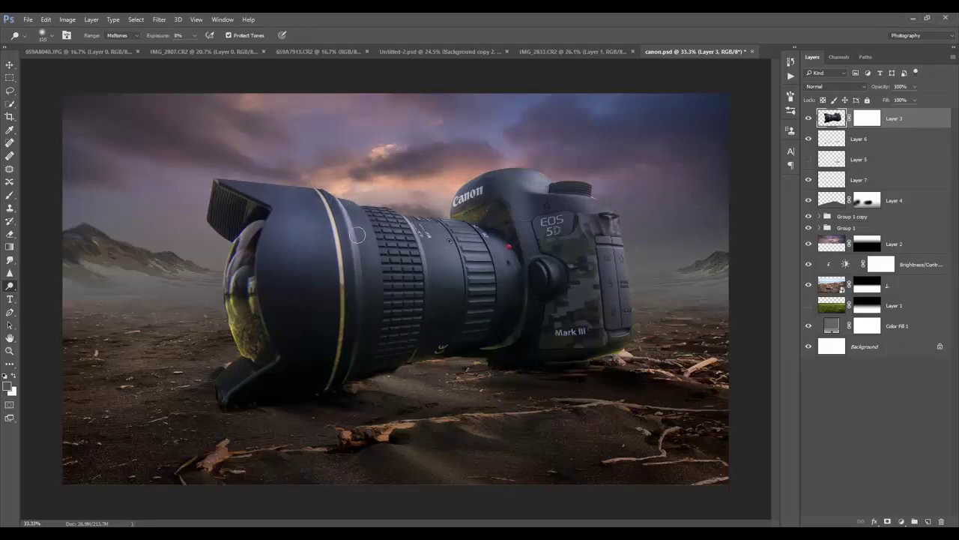
key(bracketleft)
key(bracketright)
key(bracketright)
key(bracketright)
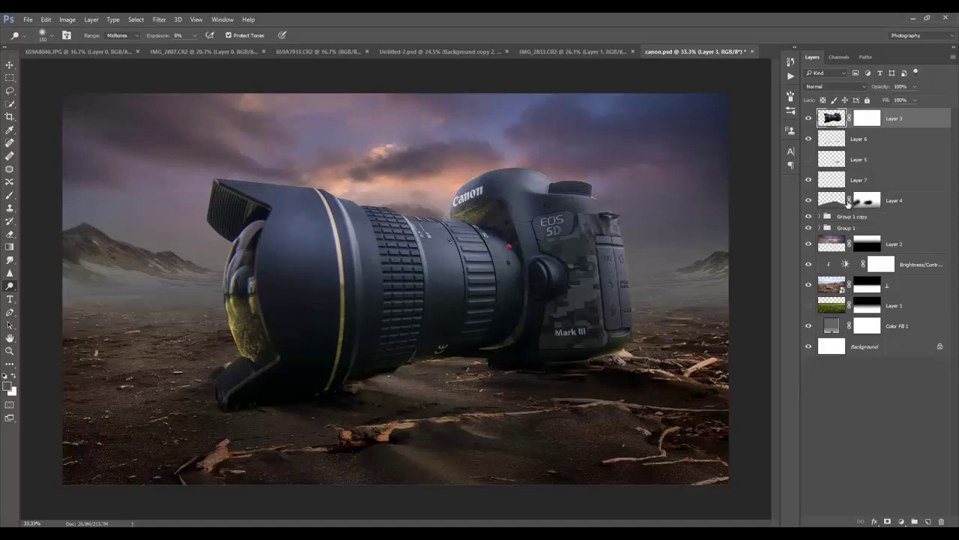
click(902, 522)
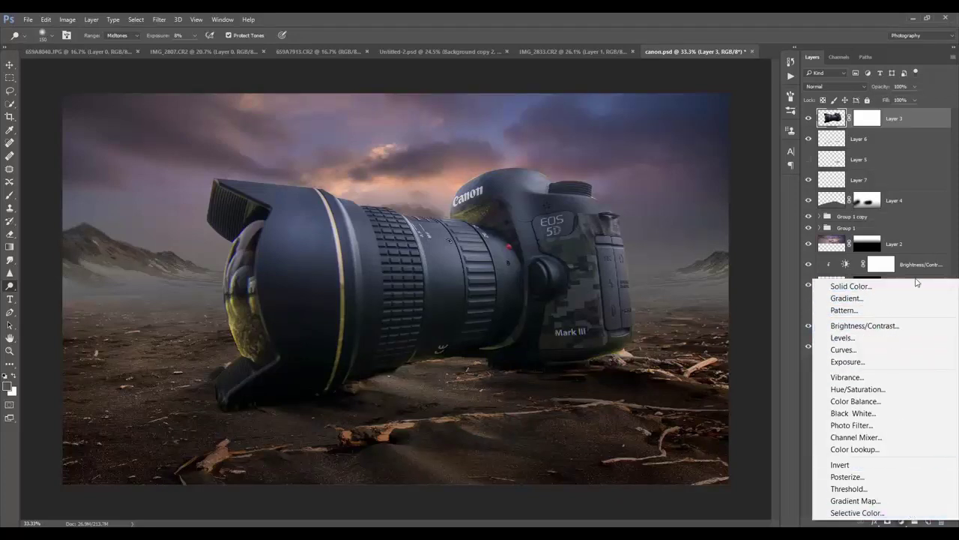
Add Curves 1 with a lowered midtone point, a low anchor point and a raised black point.
click(843, 349)
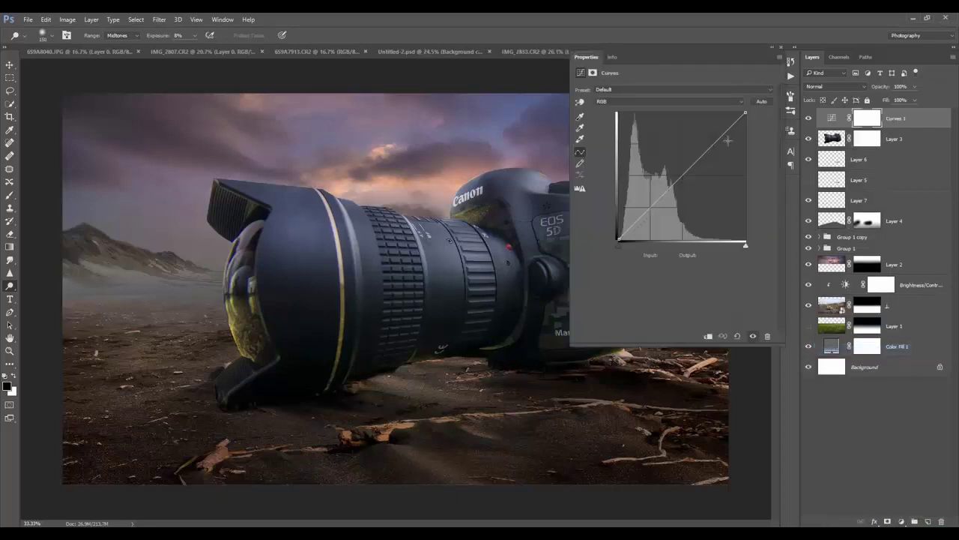
click(713, 143)
drag(683, 175, 683, 176)
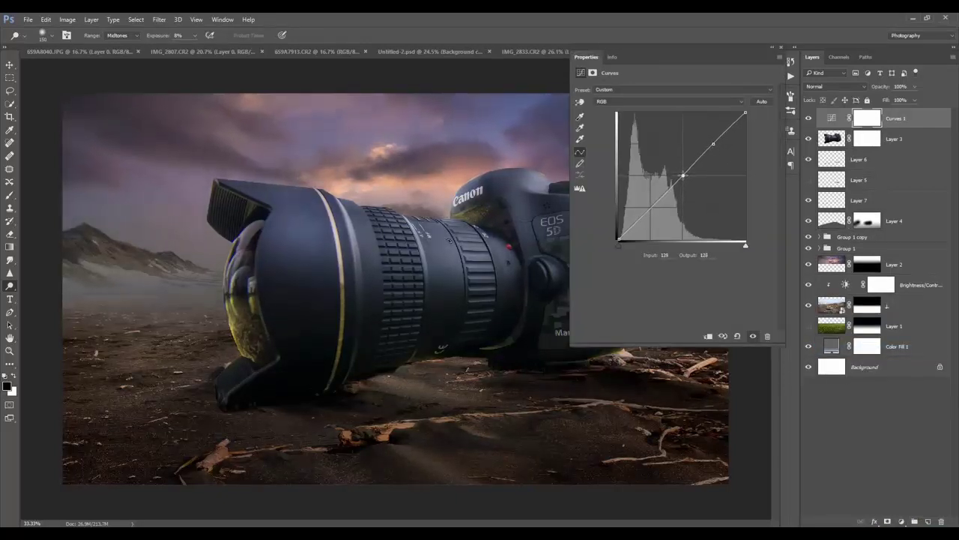
click(654, 206)
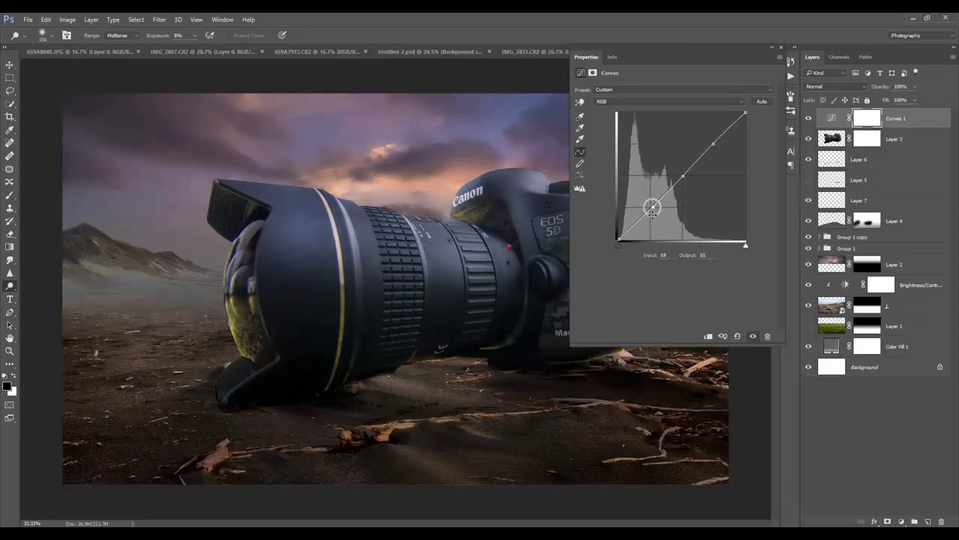
drag(619, 240, 619, 232)
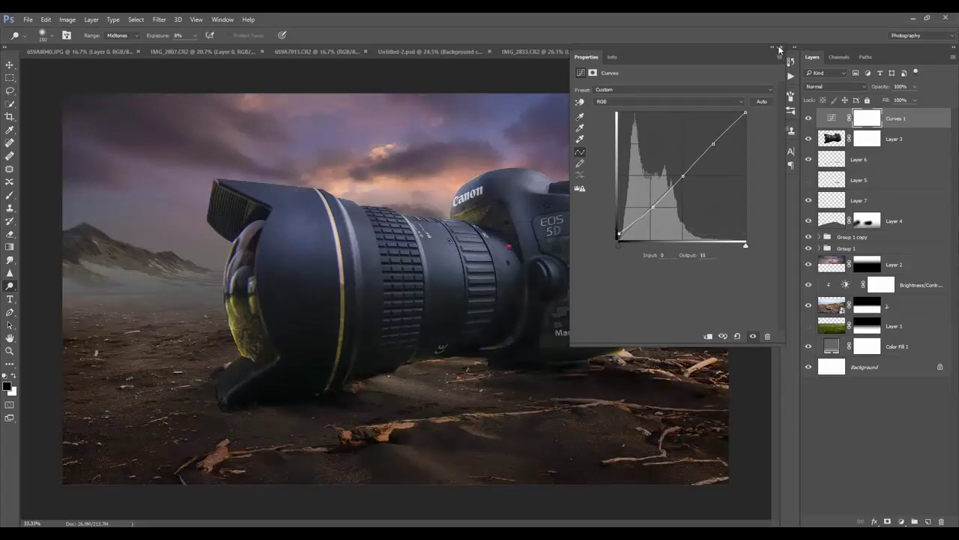
click(781, 48)
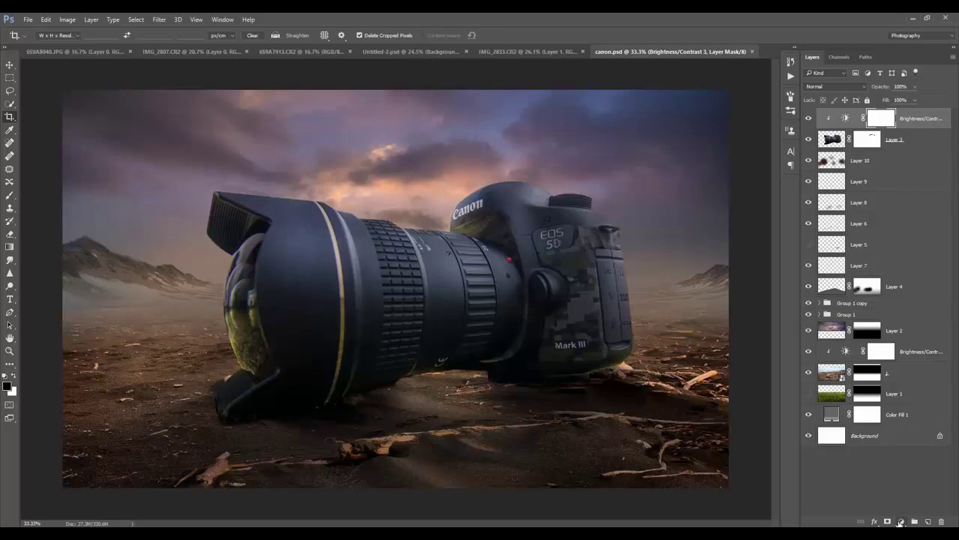
Replace the old adjustment with a Brightness/Contrast layer at about -14 brightness.
key(Delete)
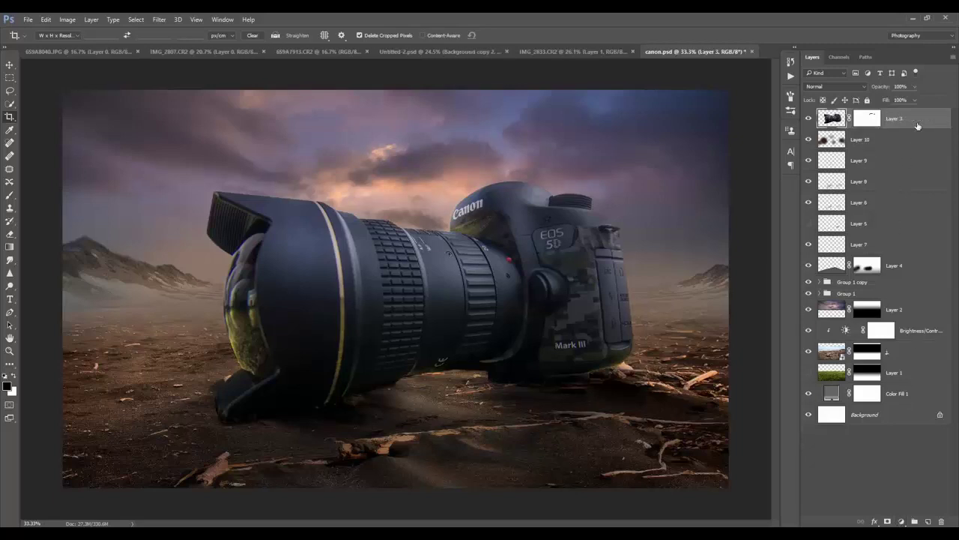
click(903, 522)
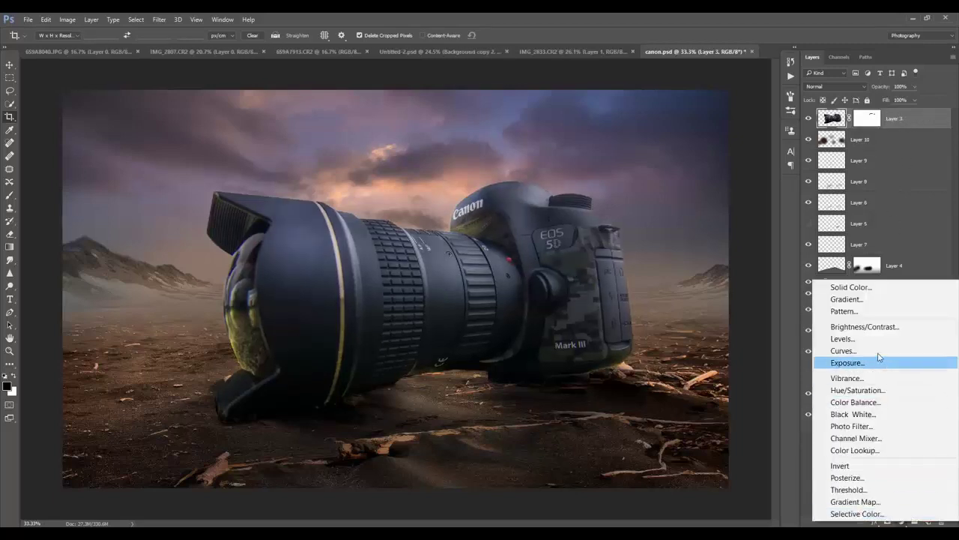
click(862, 326)
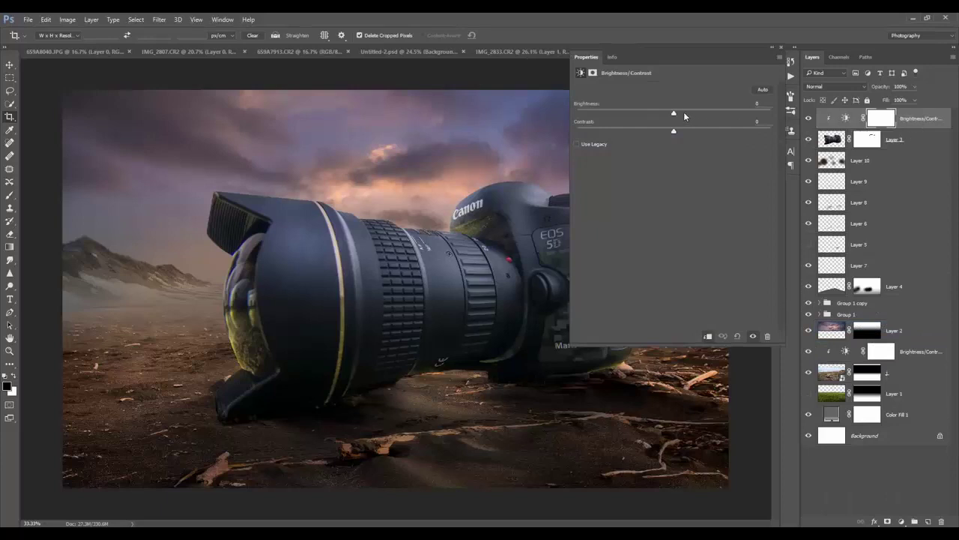
drag(675, 113, 667, 114)
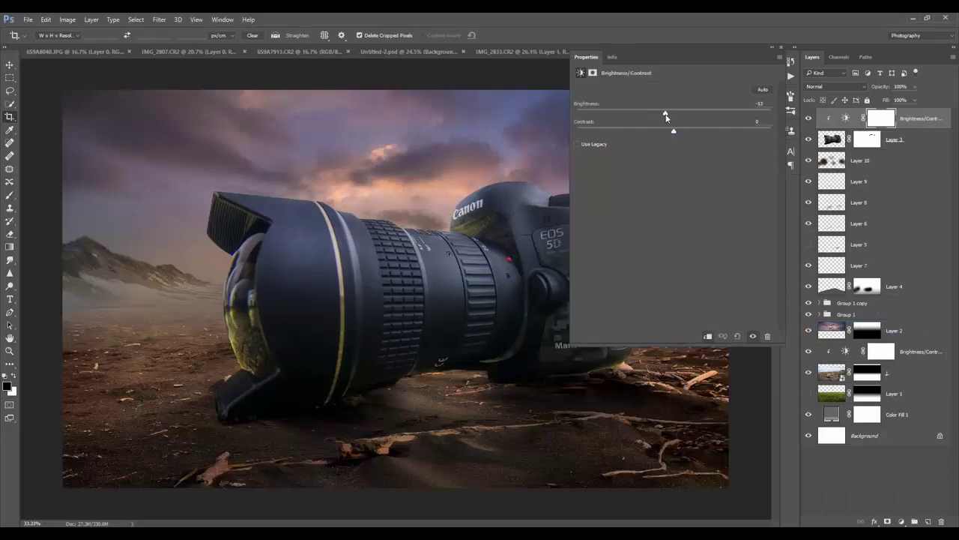
Add a Curves layer with points at 126/126 and 69/64 and black output raised to 11.
click(902, 521)
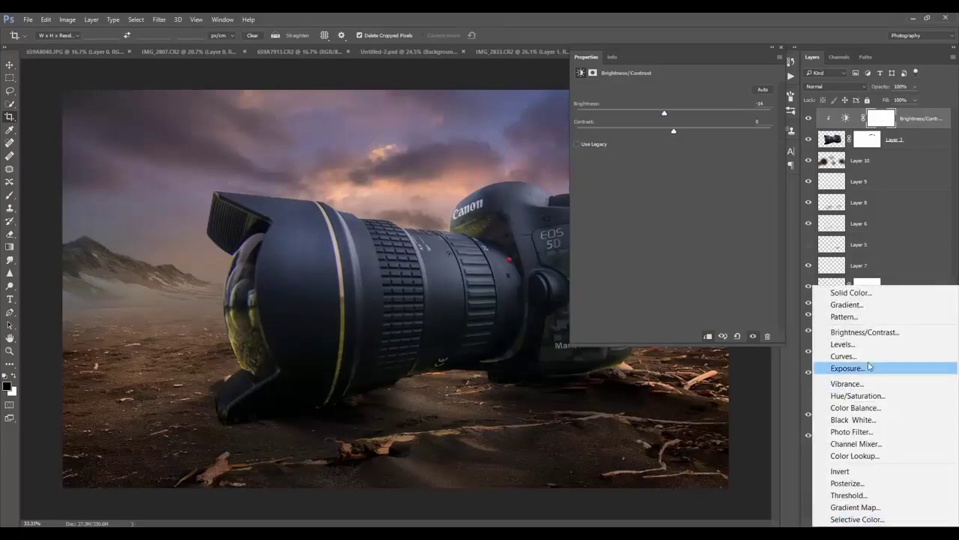
click(842, 356)
drag(716, 147, 715, 144)
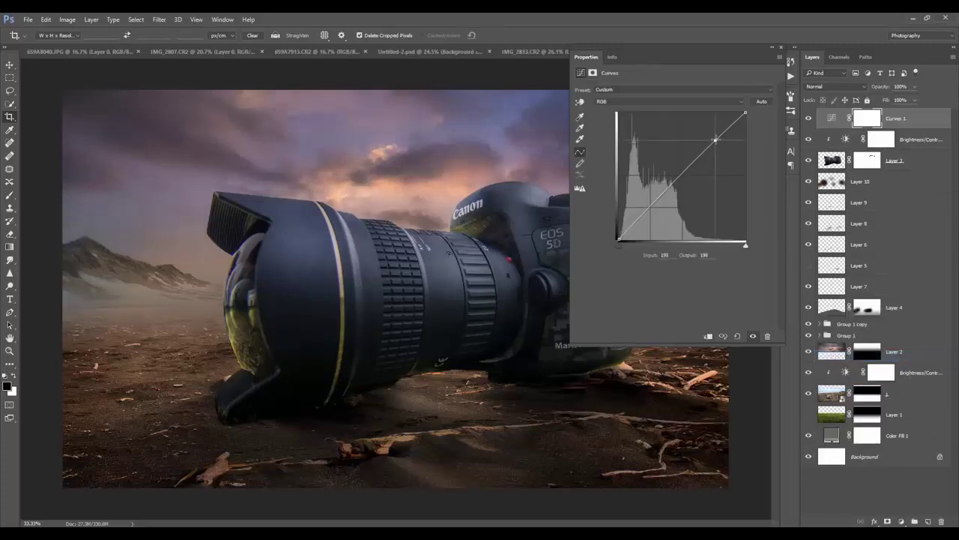
click(681, 177)
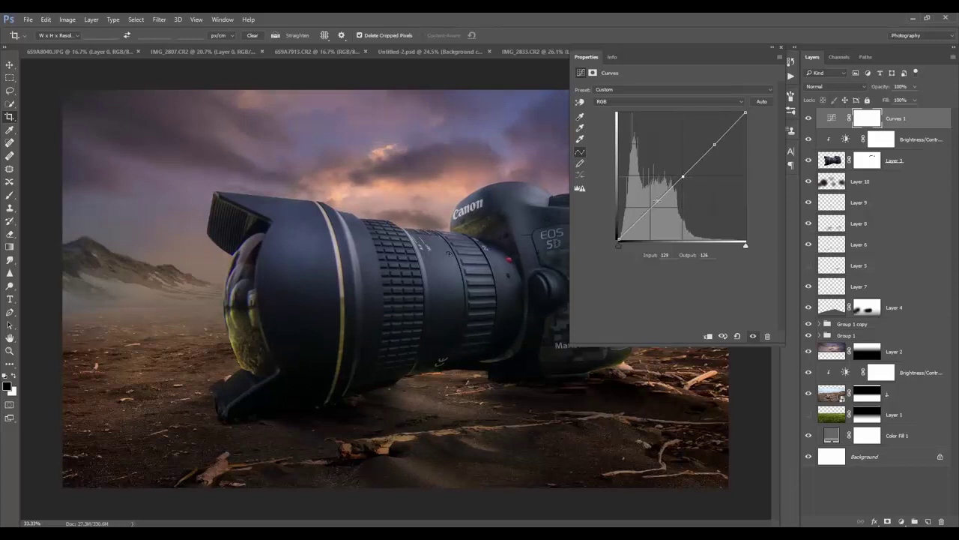
drag(652, 206, 651, 206)
drag(618, 239, 618, 234)
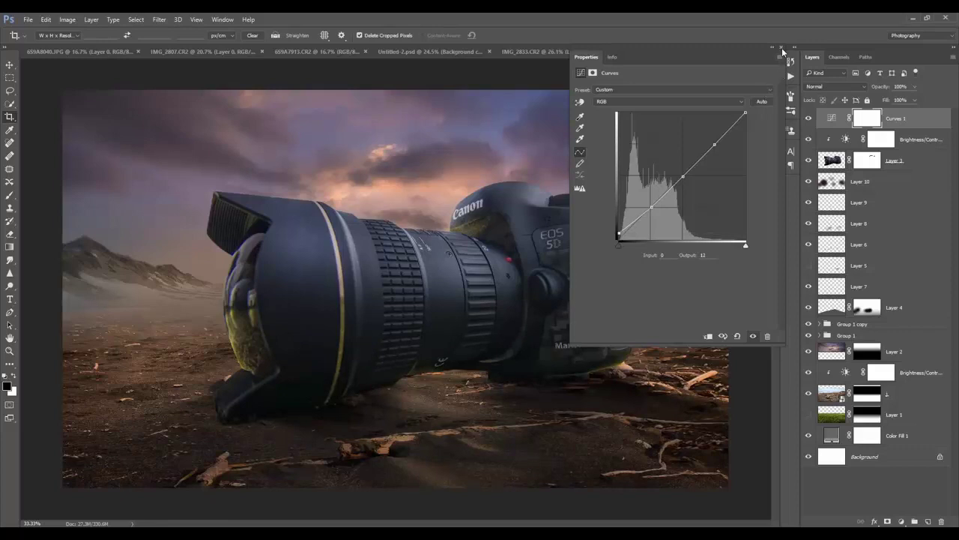
click(781, 47)
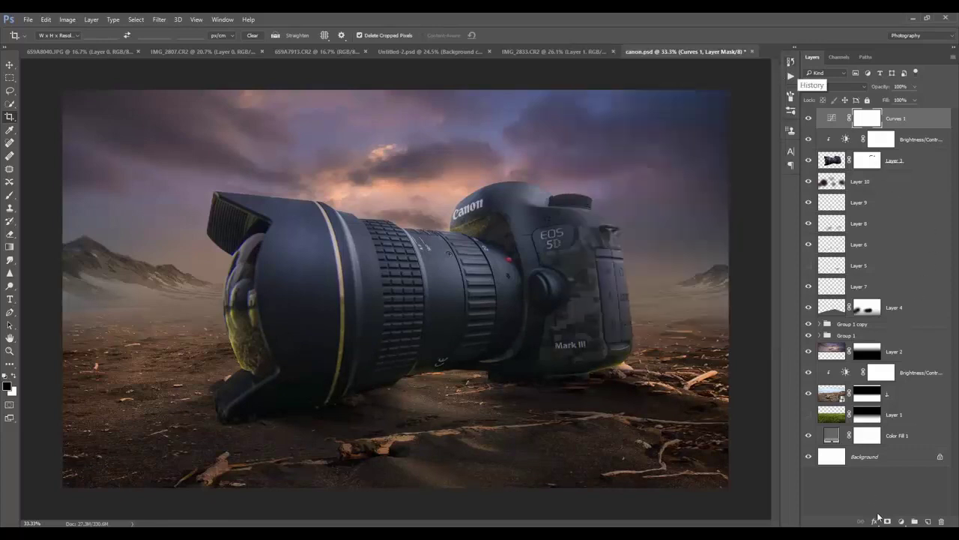
Add a Blue-channel Curves layer with white output 248 and a raised black point, then save canon.psd.
click(901, 521)
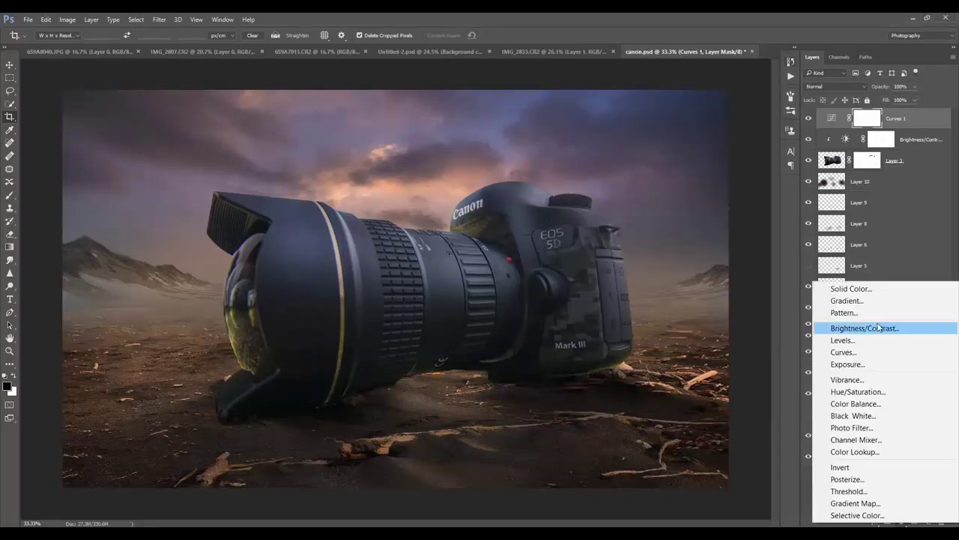
click(842, 353)
click(720, 102)
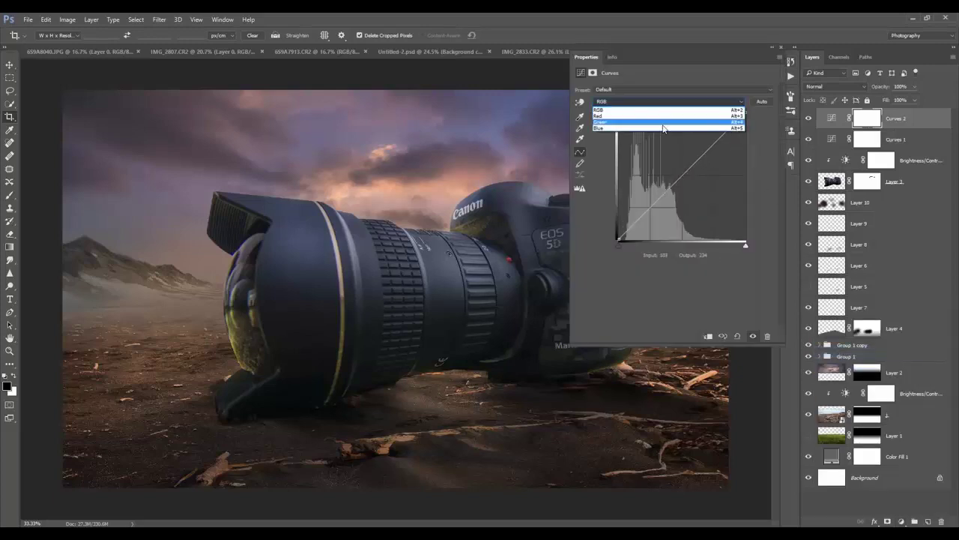
click(663, 127)
drag(746, 112, 747, 119)
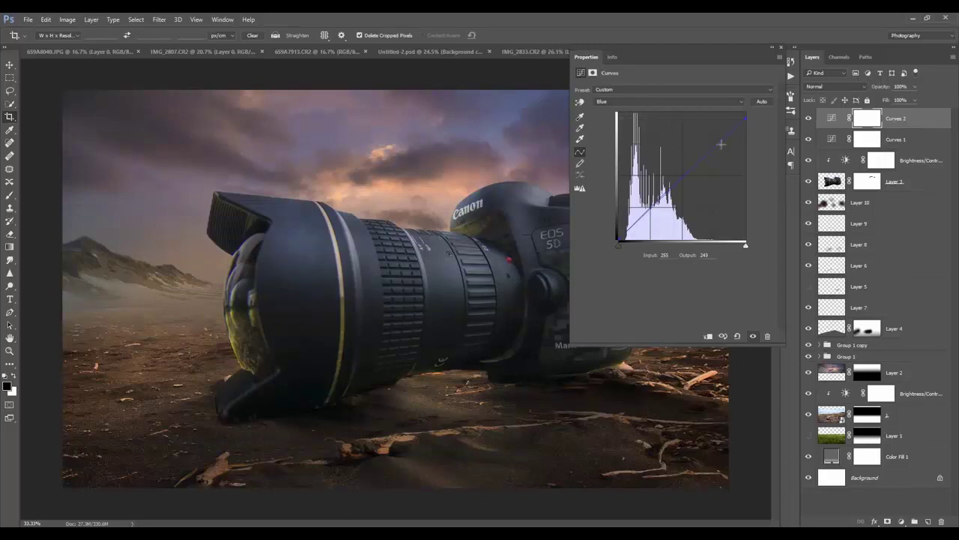
drag(619, 241, 613, 236)
click(780, 47)
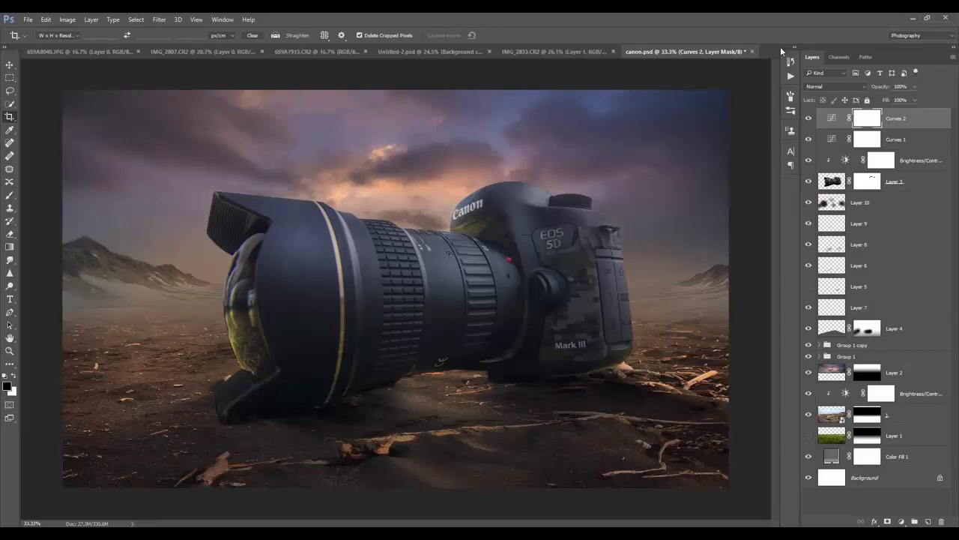
key(ctrl+s)
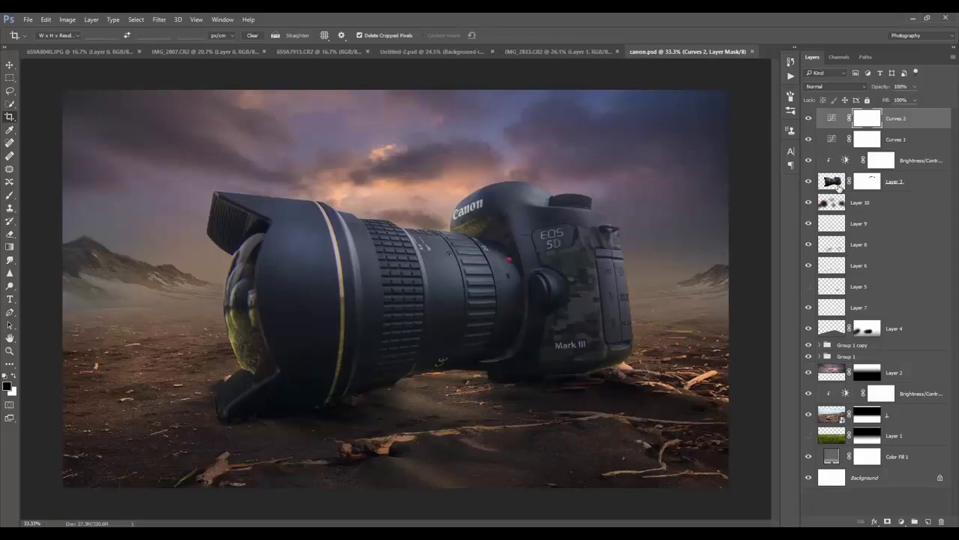
click(809, 161)
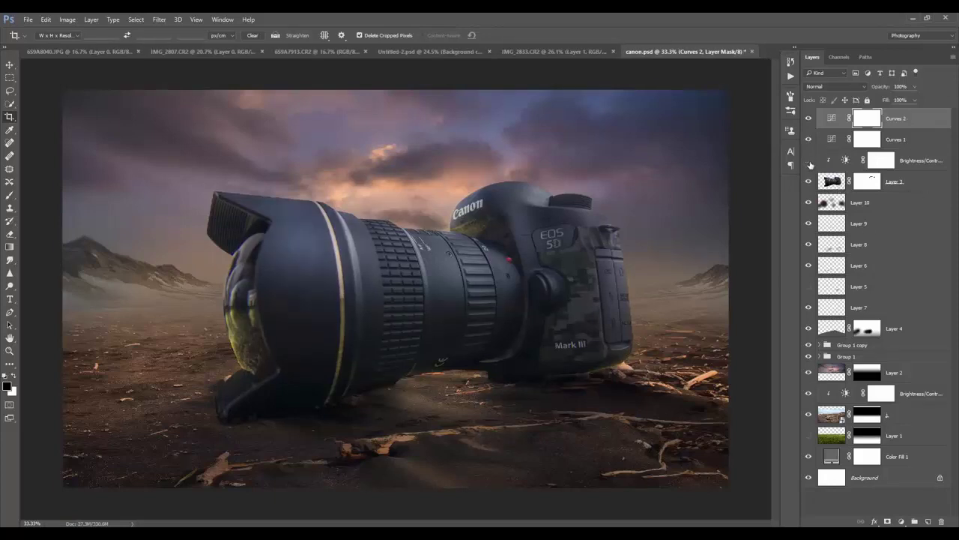
Darken the Brightness/Contrast layer to -51 and fade it with a gradient on its mask.
double_click(845, 160)
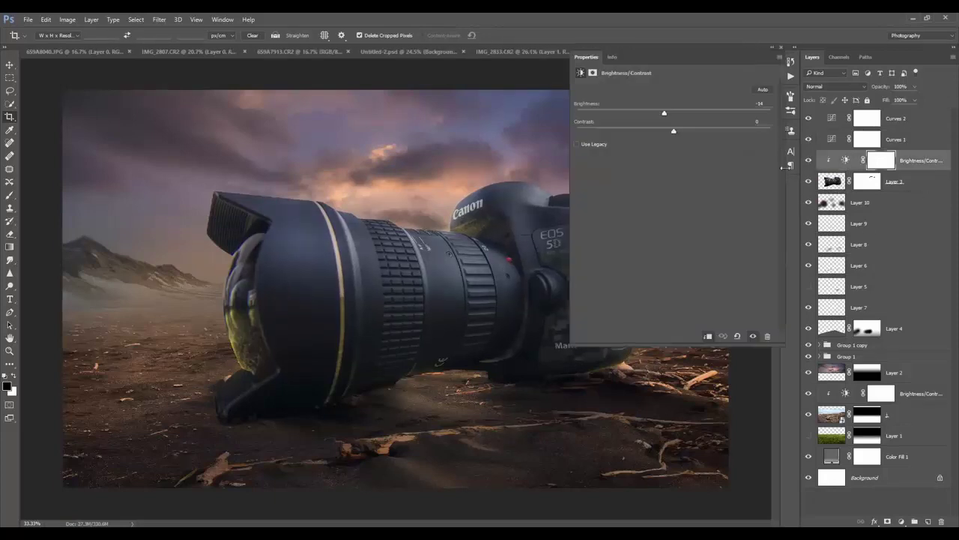
drag(661, 119, 641, 117)
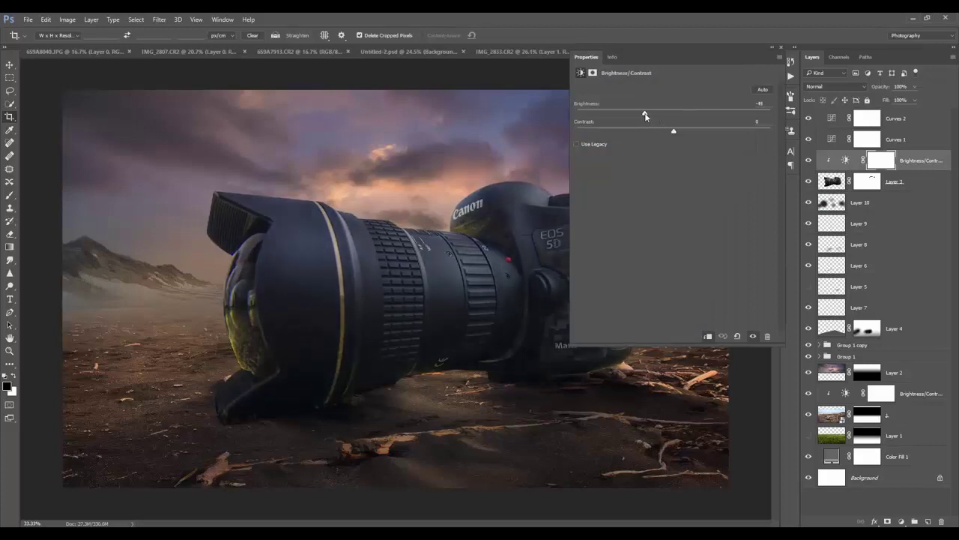
click(781, 46)
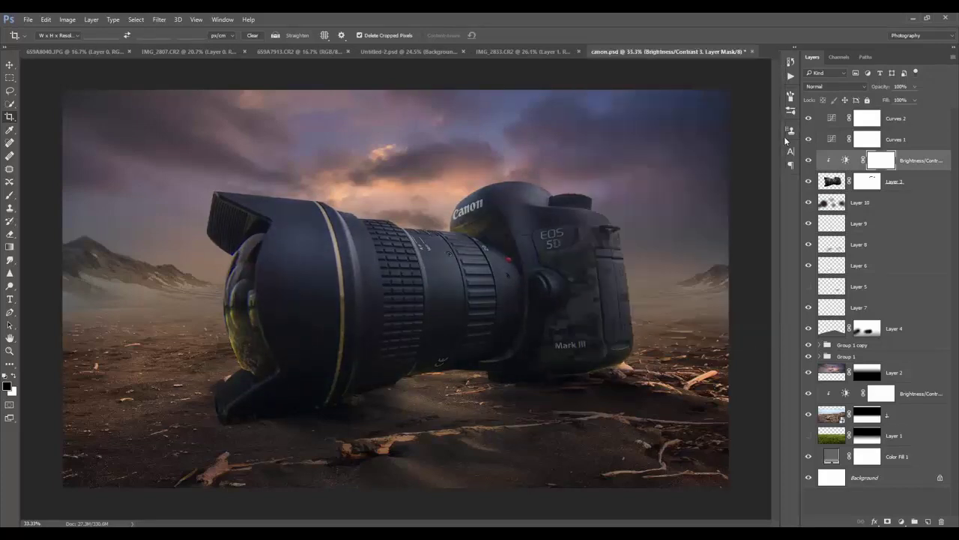
click(10, 247)
drag(408, 218, 412, 334)
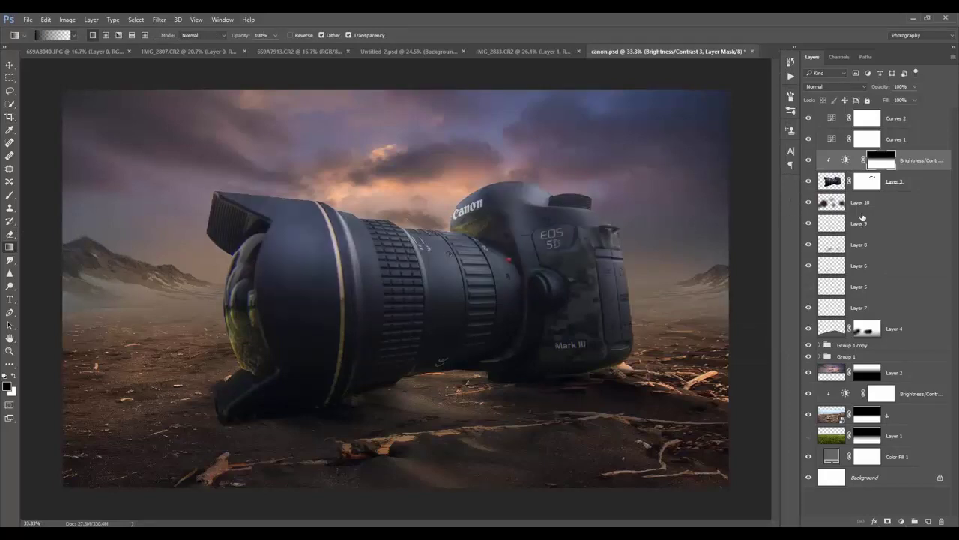
click(808, 161)
click(808, 160)
Set the adjustment to -54 brightness and 23 contrast, then save canon.psd.
double_click(849, 160)
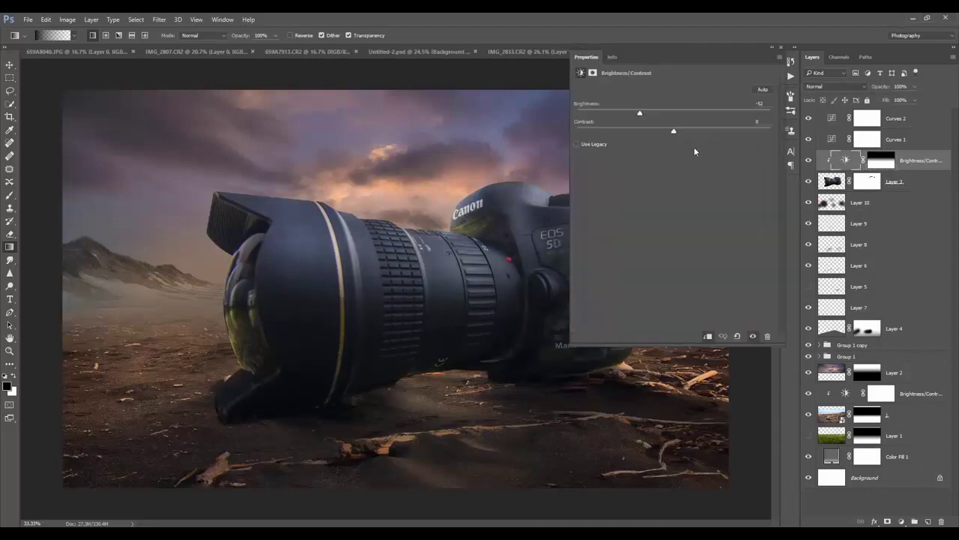
mouse_move(641, 118)
mouse_down()
mouse_move(633, 116)
mouse_move(672, 134)
mouse_up()
mouse_move(626, 134)
mouse_down()
mouse_move(668, 138)
mouse_move(585, 144)
mouse_up()
drag(689, 132, 696, 133)
click(779, 47)
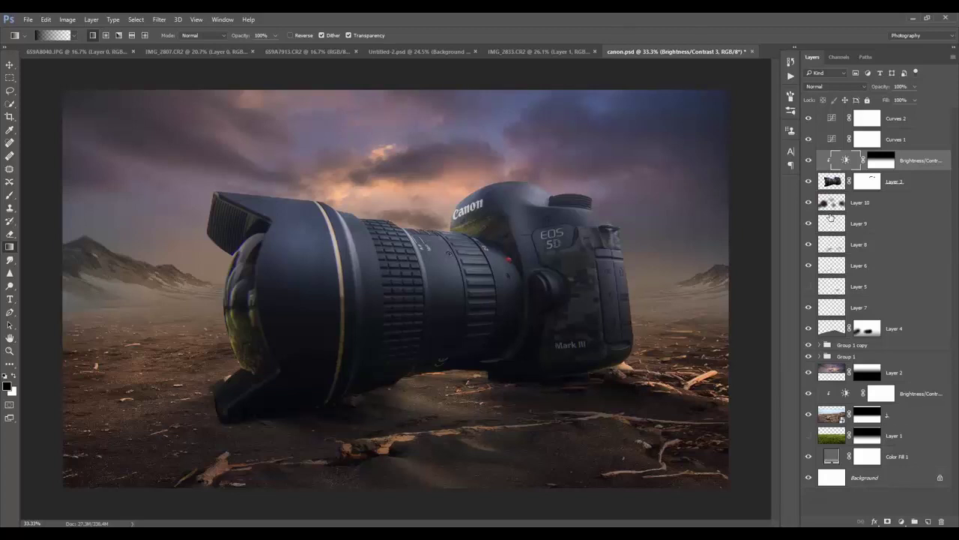
key(ctrl+s)
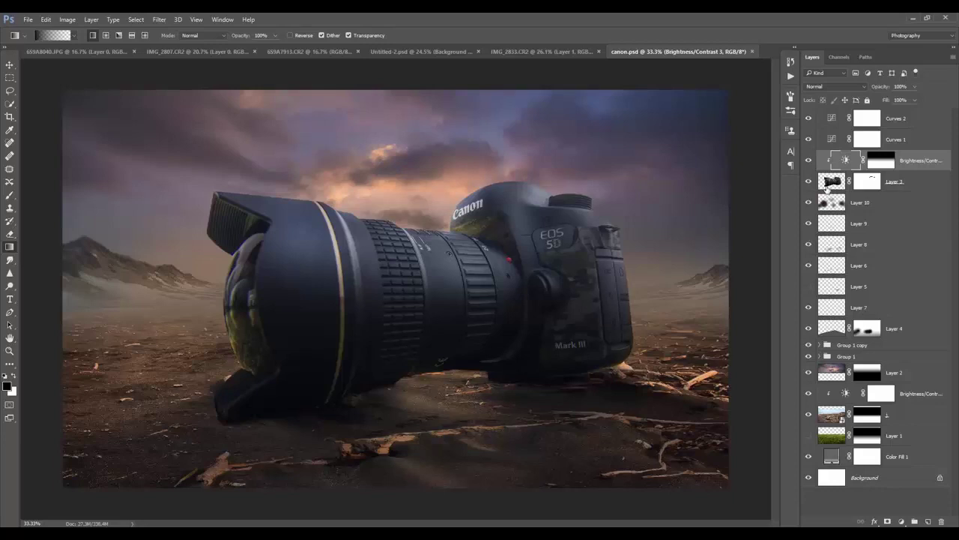
click(808, 161)
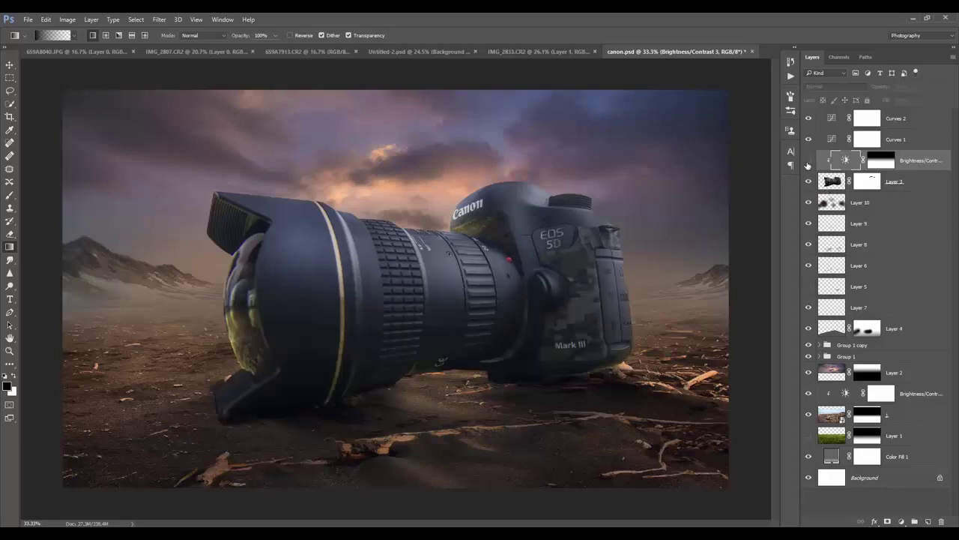
click(808, 162)
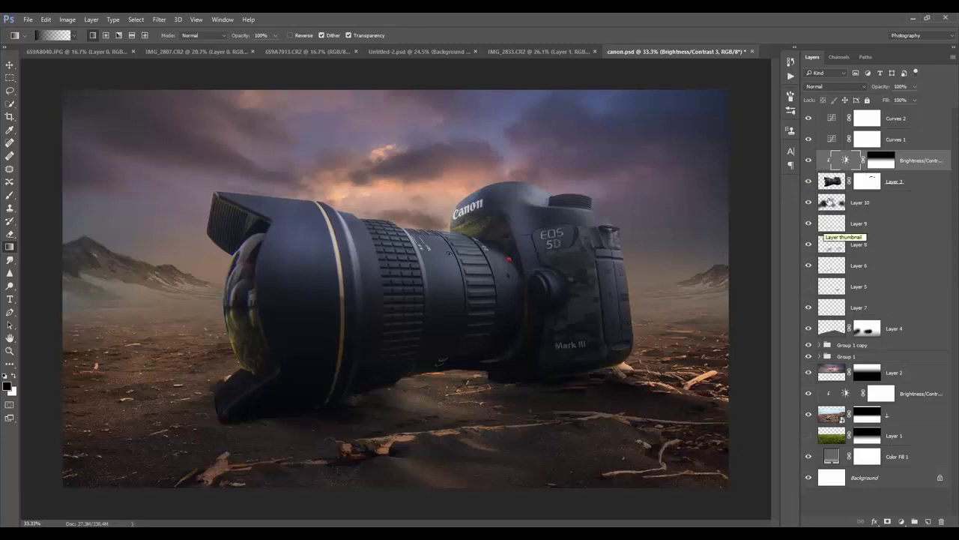
click(833, 184)
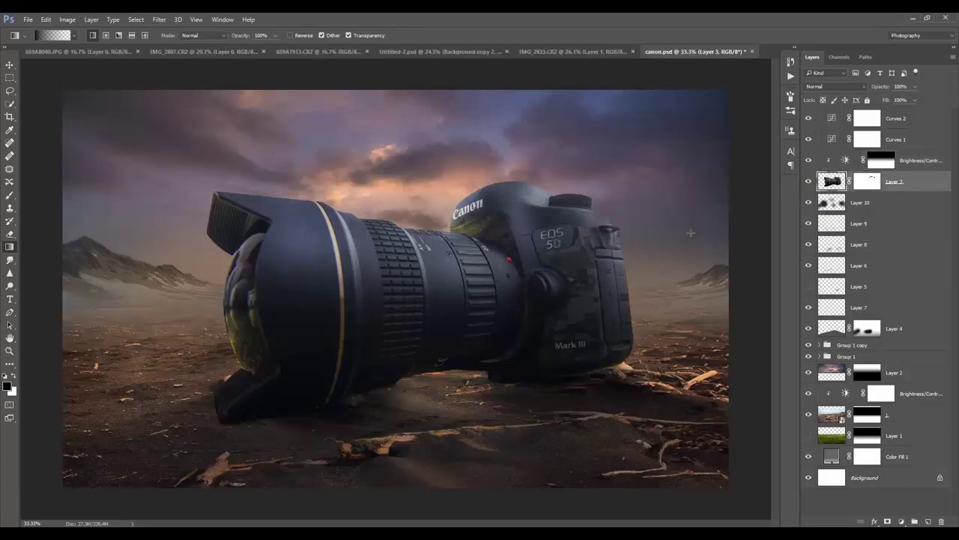
click(11, 261)
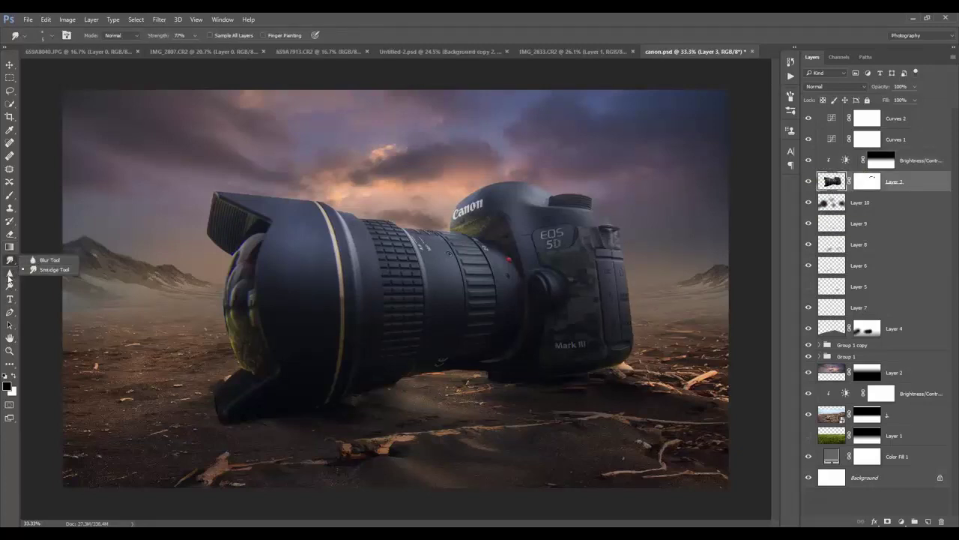
drag(10, 285, 51, 298)
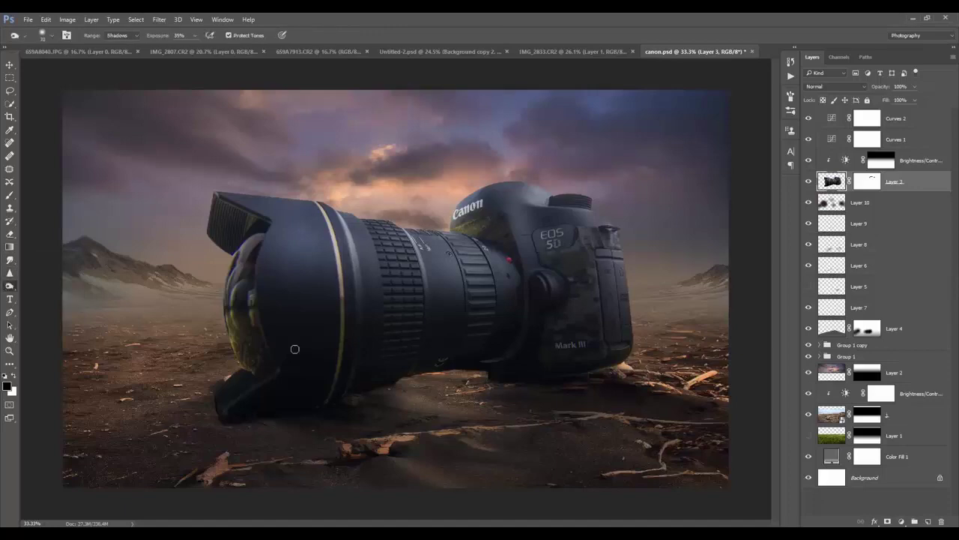
scroll(577, 383, up, 1)
scroll(578, 383, up, 3)
scroll(602, 407, up, 3)
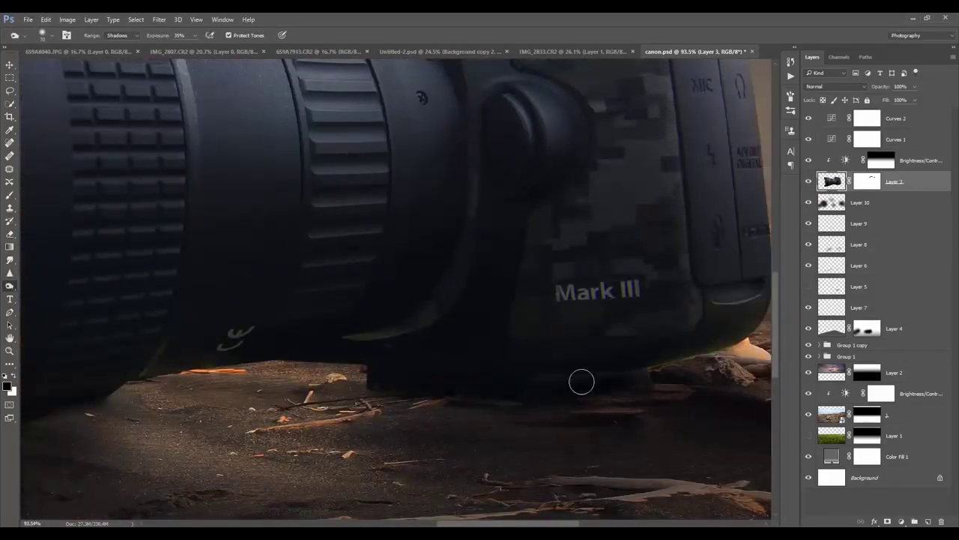
drag(641, 374, 542, 405)
mouse_move(159, 388)
mouse_down()
mouse_move(616, 333)
mouse_move(124, 267)
mouse_up()
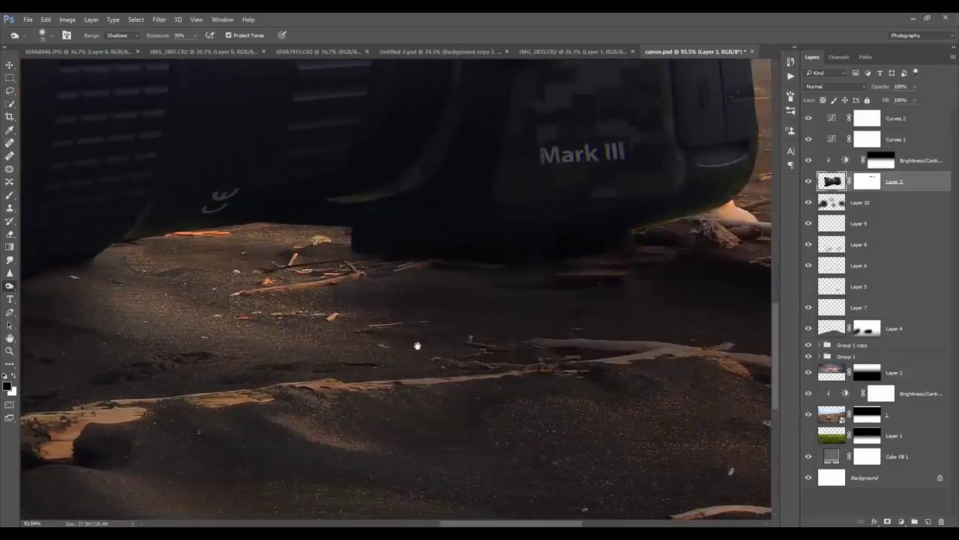
drag(417, 342, 276, 370)
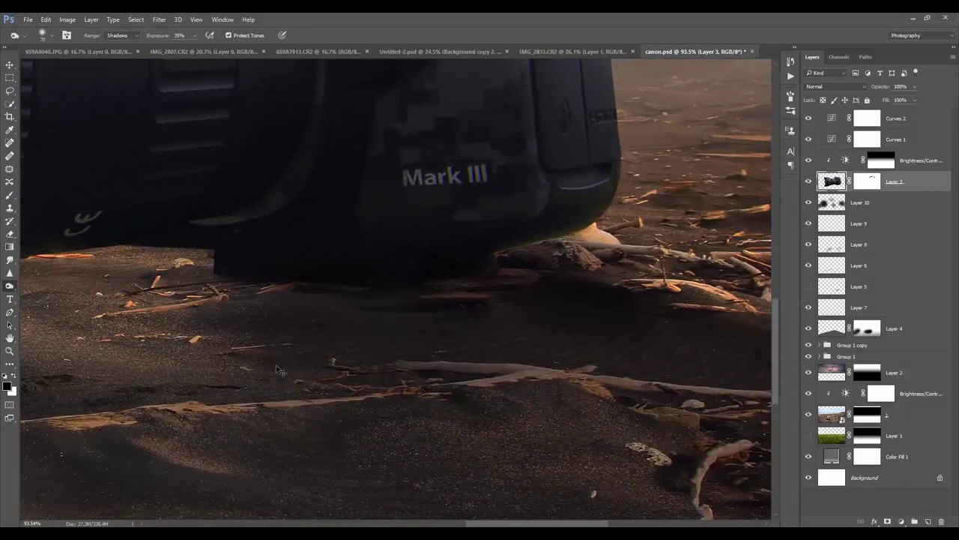
key(ctrl+0)
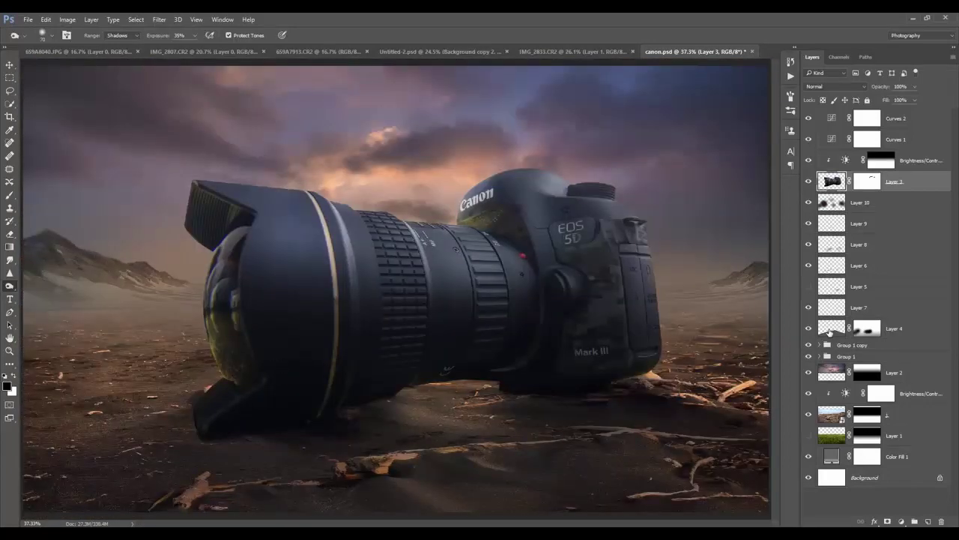
click(809, 162)
click(808, 161)
click(809, 161)
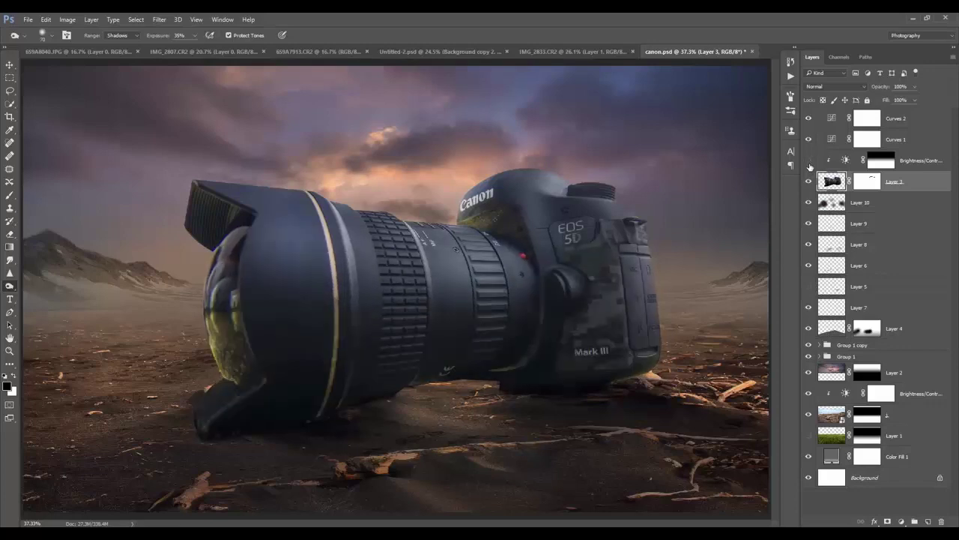
click(808, 162)
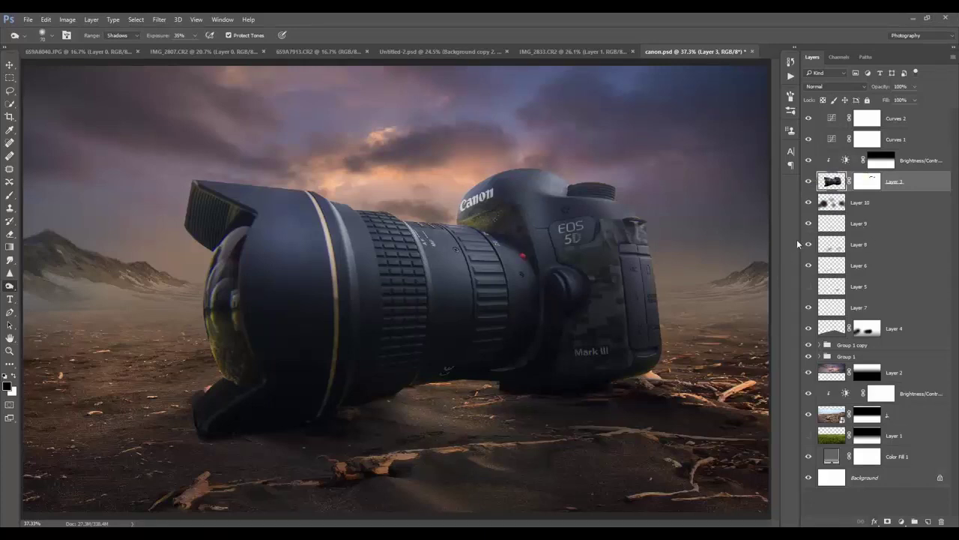
click(903, 122)
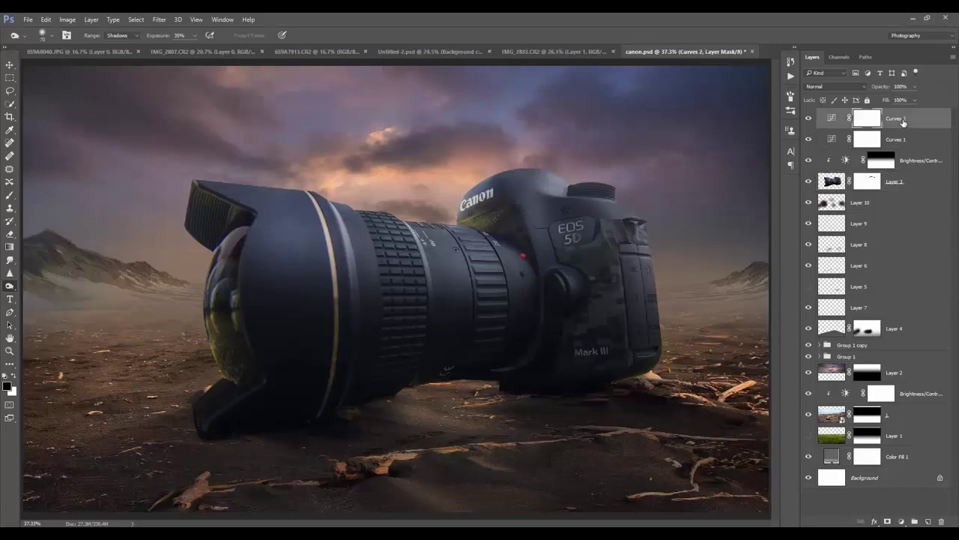
Stamp all visible layers into a new layer and sharpen it in the Camera Raw Filter.
key(ctrl+shift+alt+e)
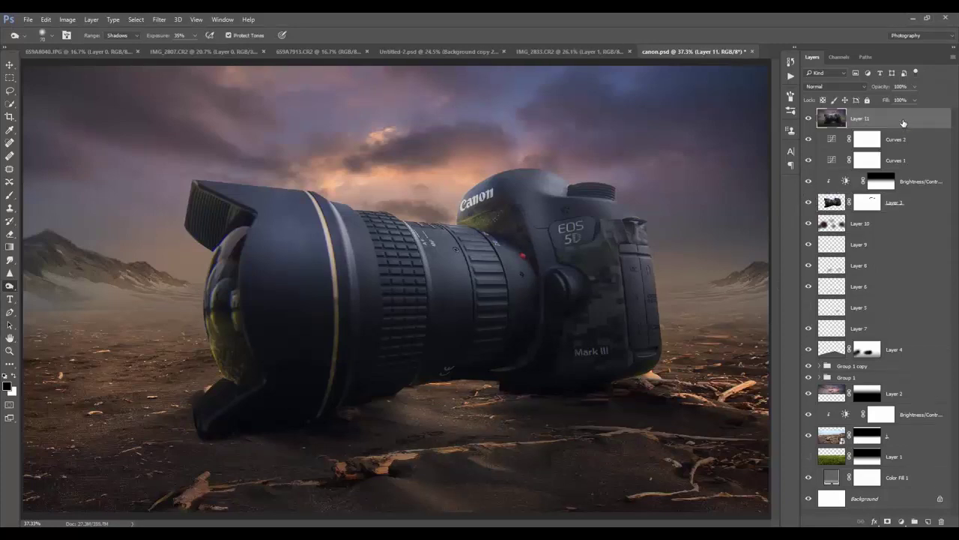
key(ctrl+z)
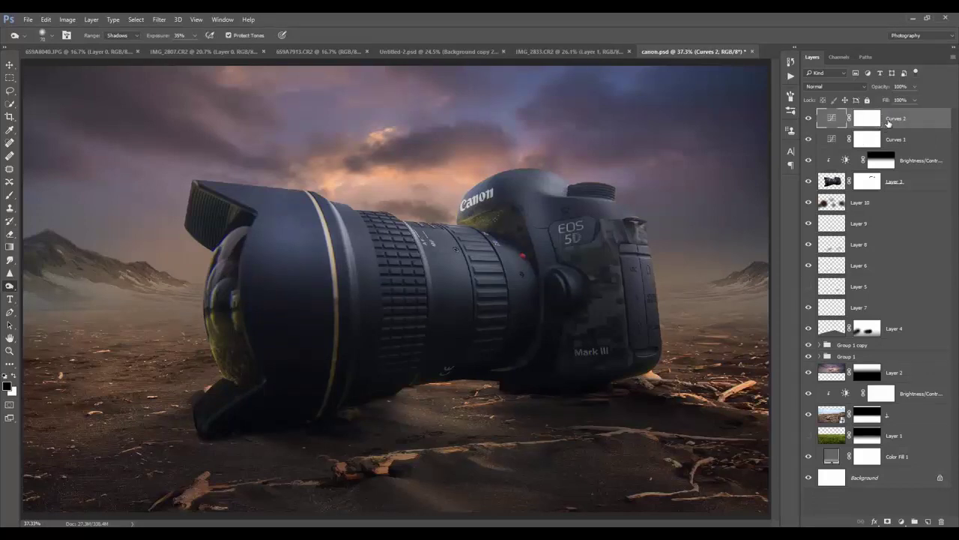
key(ctrl+shift+alt+e)
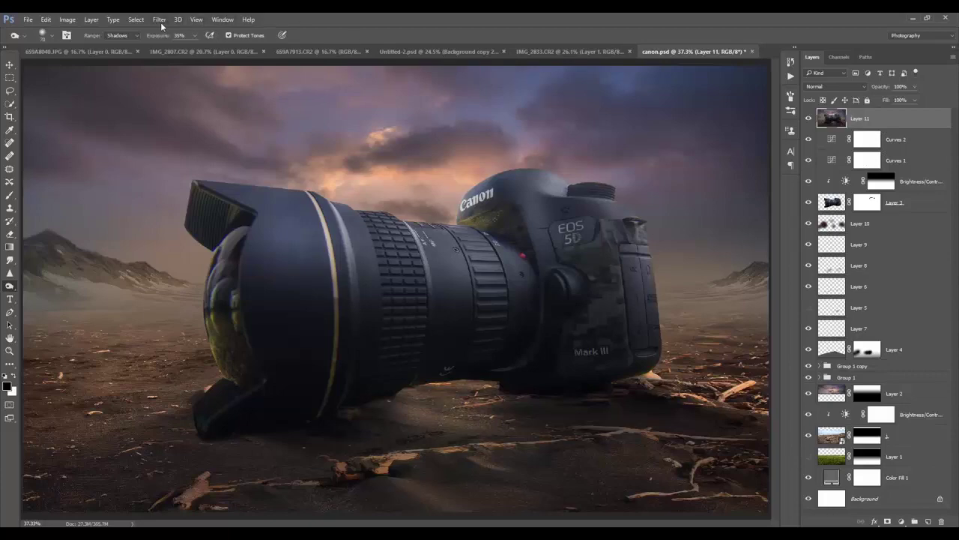
click(159, 19)
click(199, 92)
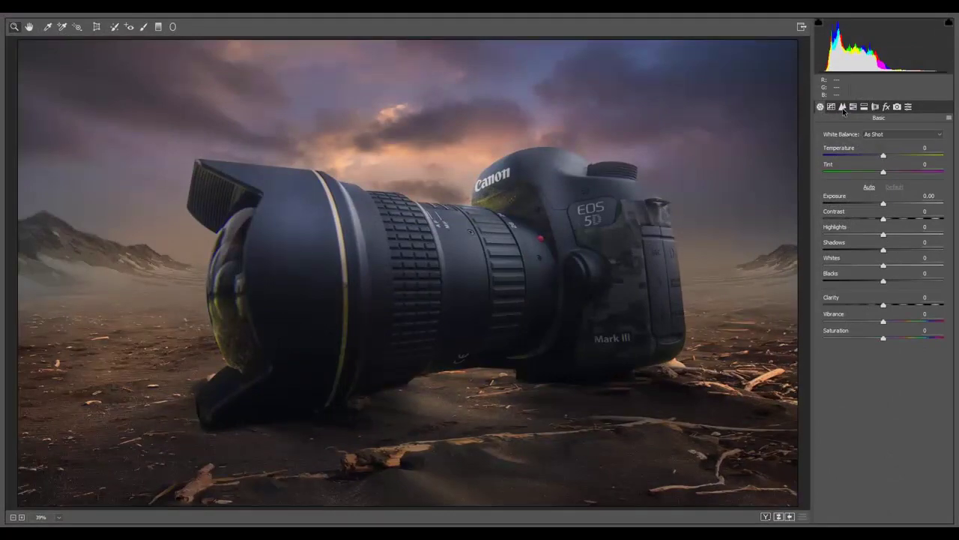
click(843, 107)
mouse_move(824, 148)
mouse_down()
mouse_move(894, 158)
mouse_move(884, 168)
mouse_up()
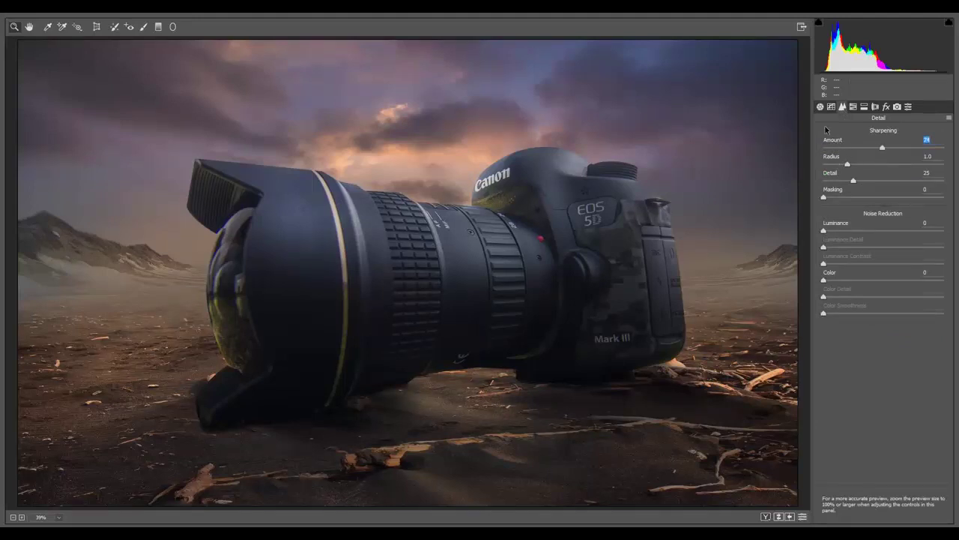
Set the white balance temperature slightly toward the cool side.
click(820, 107)
click(885, 157)
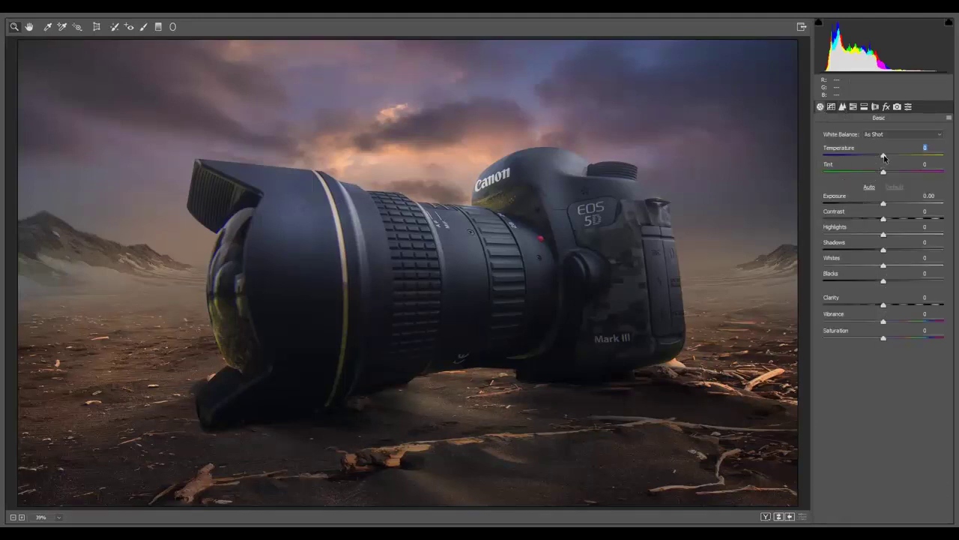
drag(885, 157, 889, 159)
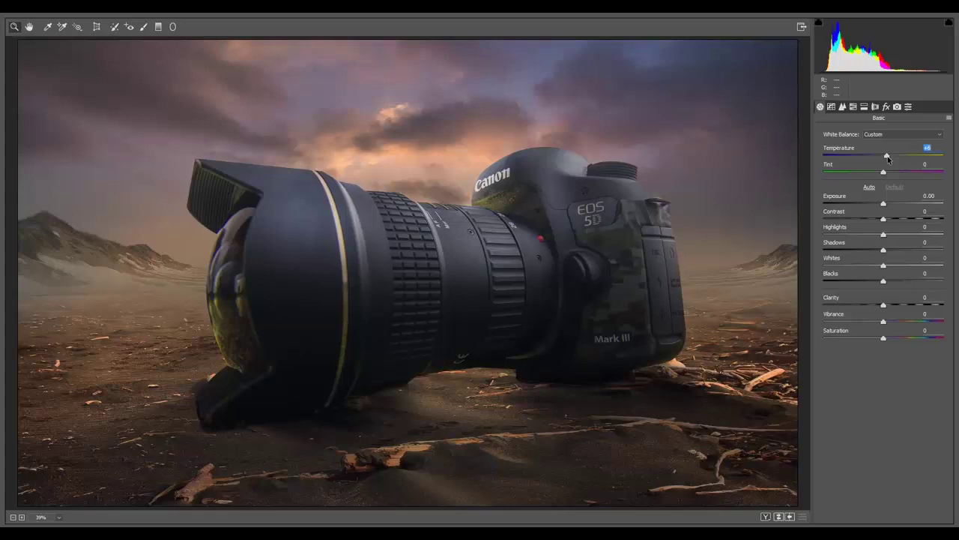
drag(887, 158, 875, 160)
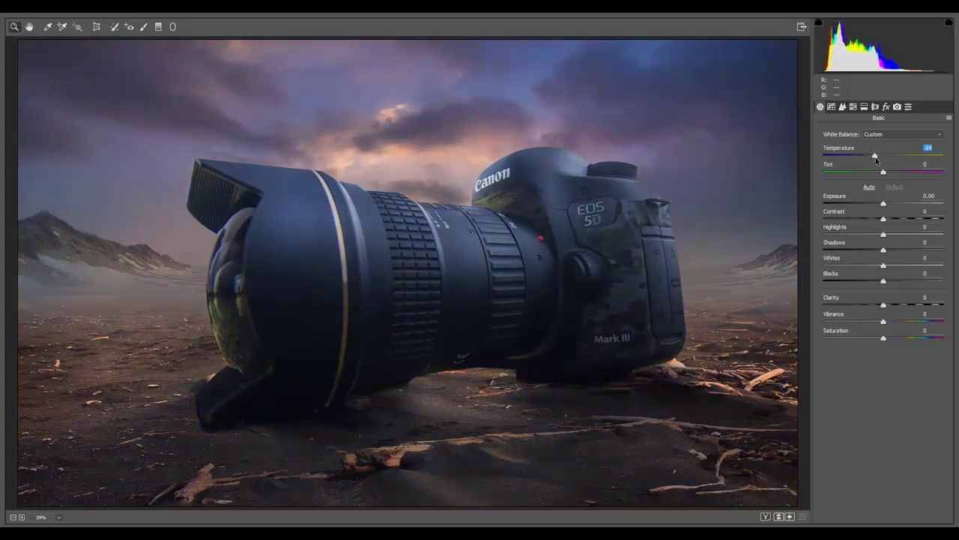
drag(875, 160, 879, 160)
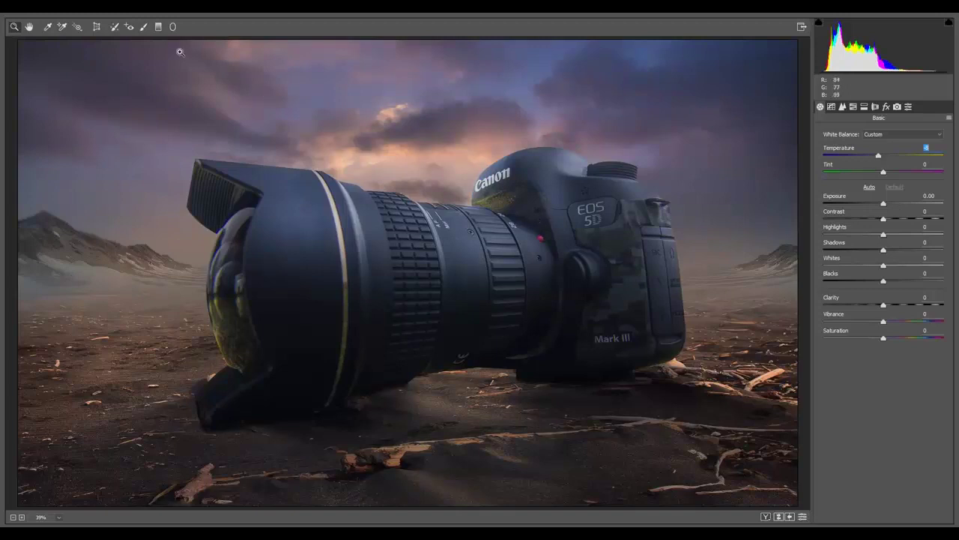
Darken the sandy foreground with a tilted -0.55 exposure graduated filter.
click(158, 26)
drag(479, 457, 477, 413)
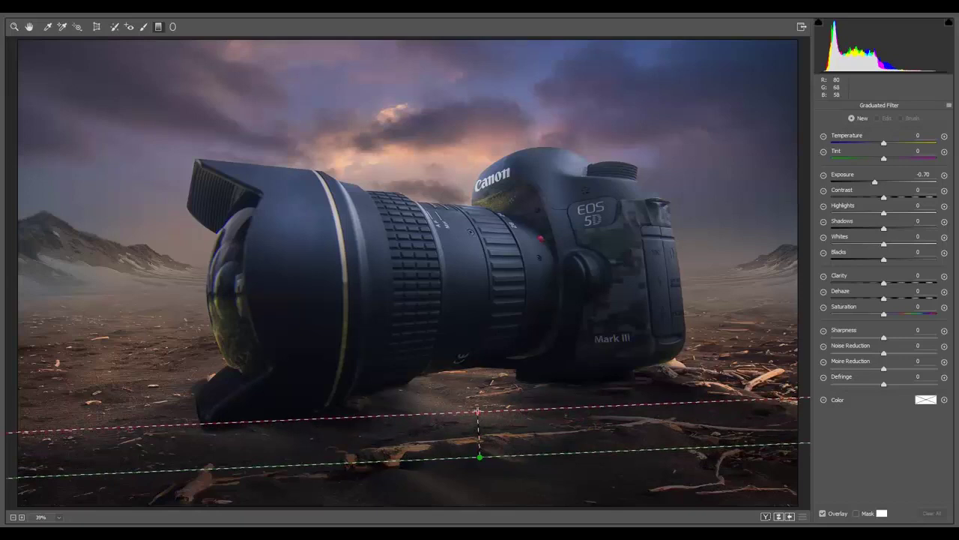
mouse_move(675, 426)
mouse_down()
mouse_move(674, 436)
mouse_move(674, 426)
mouse_up()
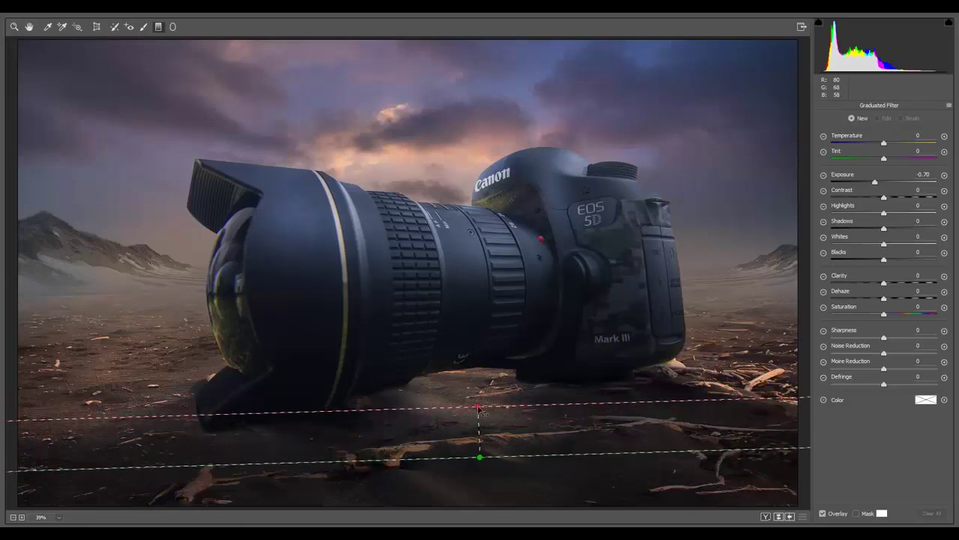
drag(871, 186, 877, 184)
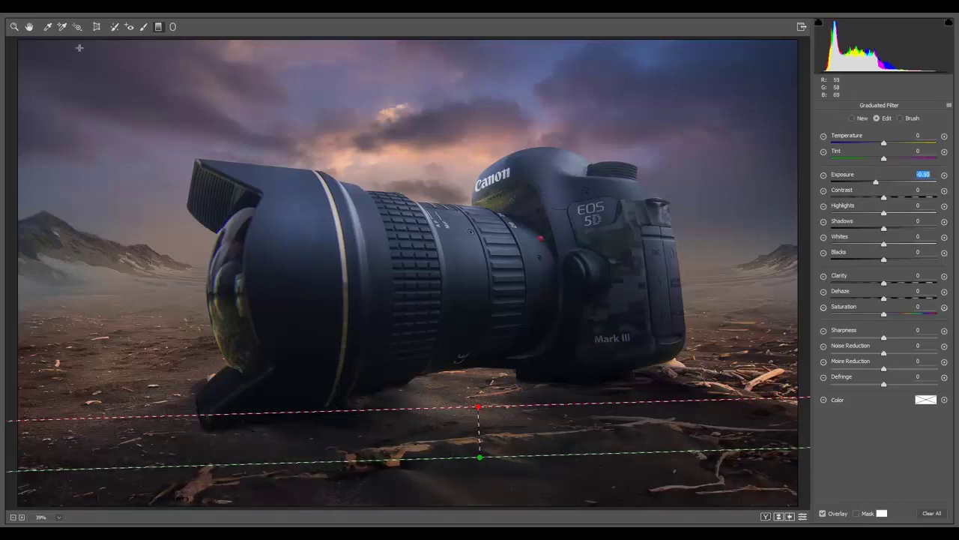
click(30, 29)
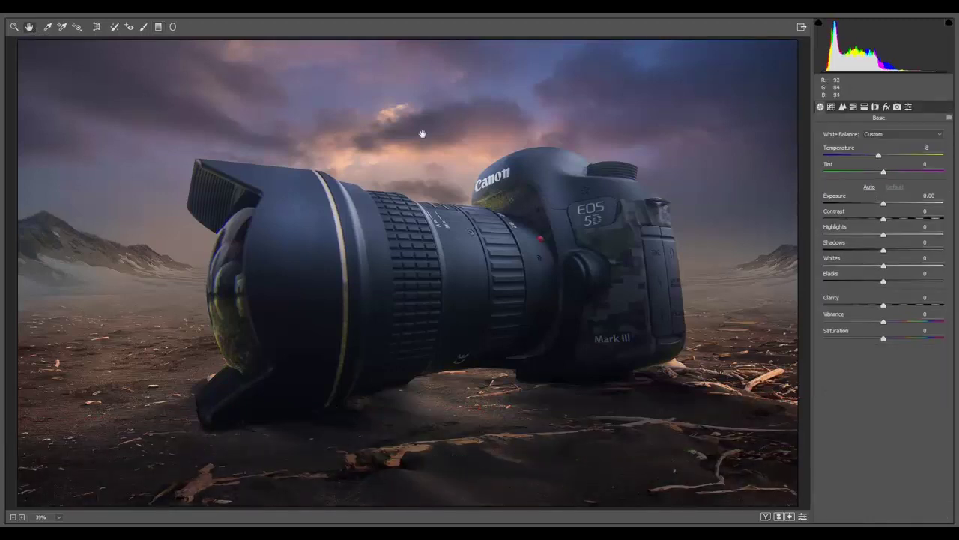
Darken the top of the sky with a -0.60 exposure graduated filter.
click(158, 27)
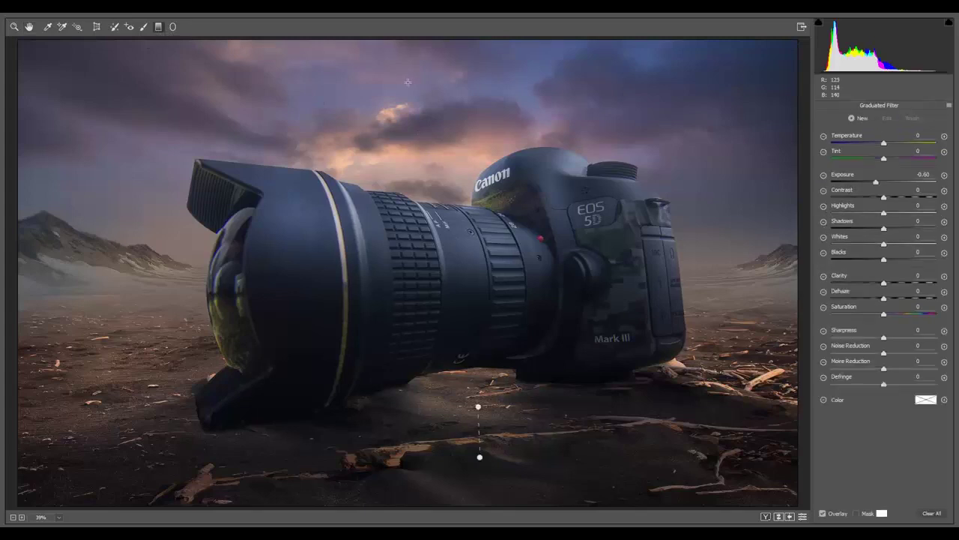
drag(410, 104, 412, 176)
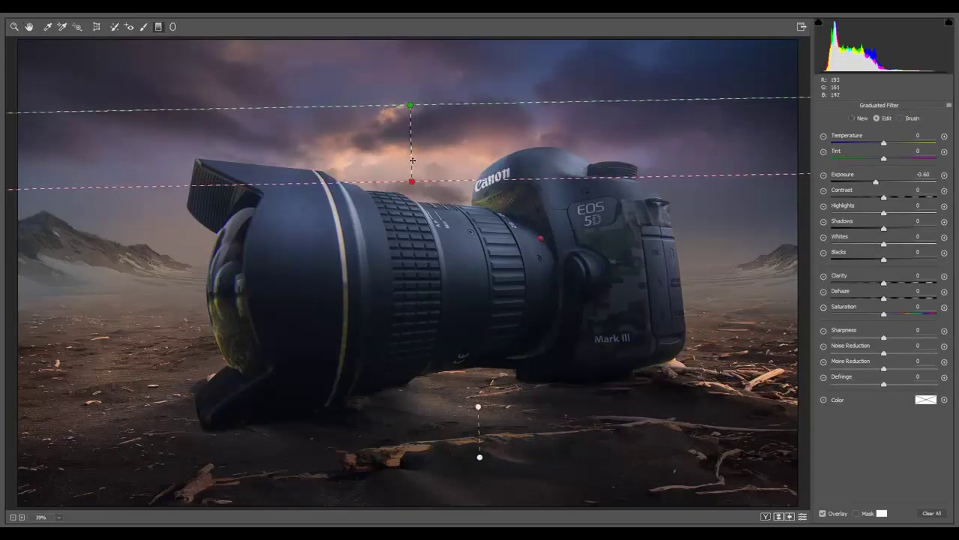
drag(412, 159, 411, 114)
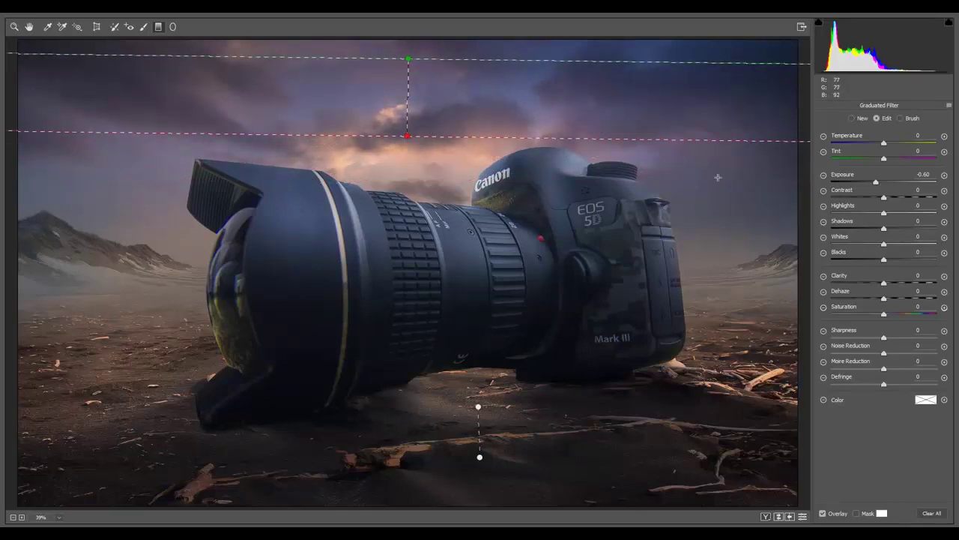
click(28, 30)
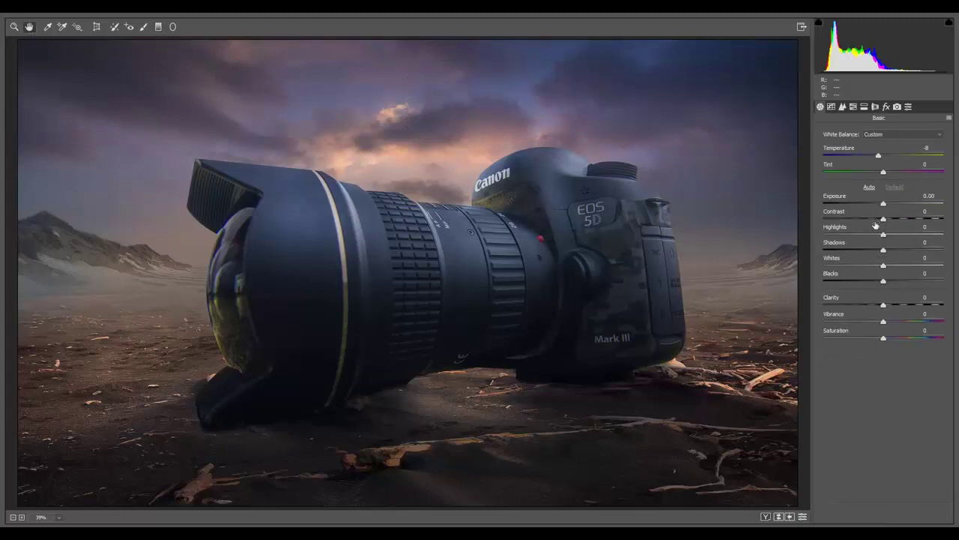
click(831, 107)
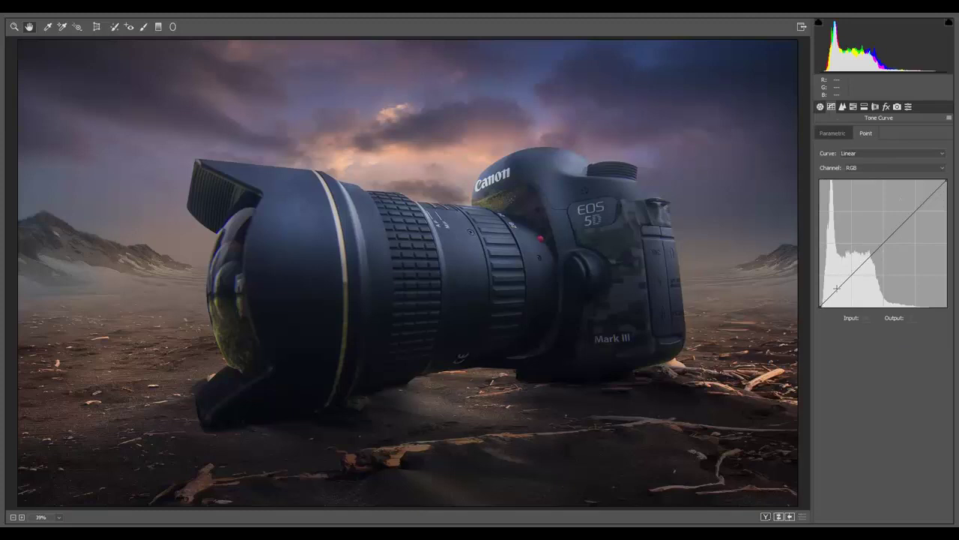
Lower the midtones and lift the blacks in the Tone Curve, set Clarity to 50, and apply.
drag(855, 272, 852, 276)
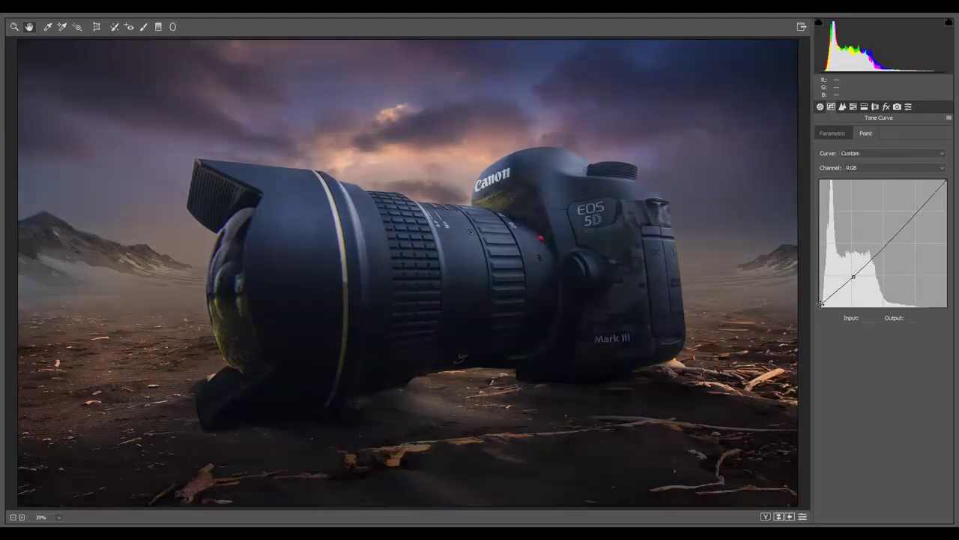
drag(821, 304, 821, 302)
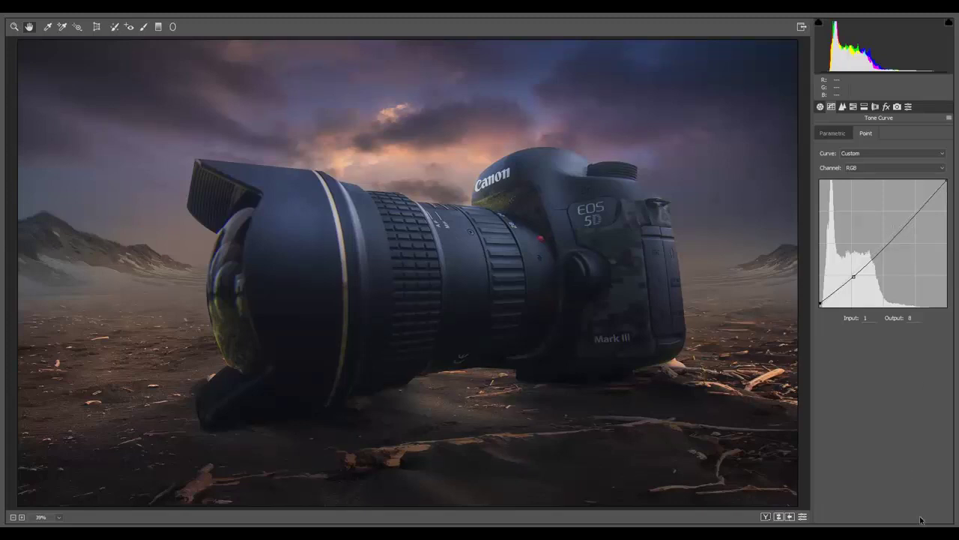
click(820, 108)
click(927, 297)
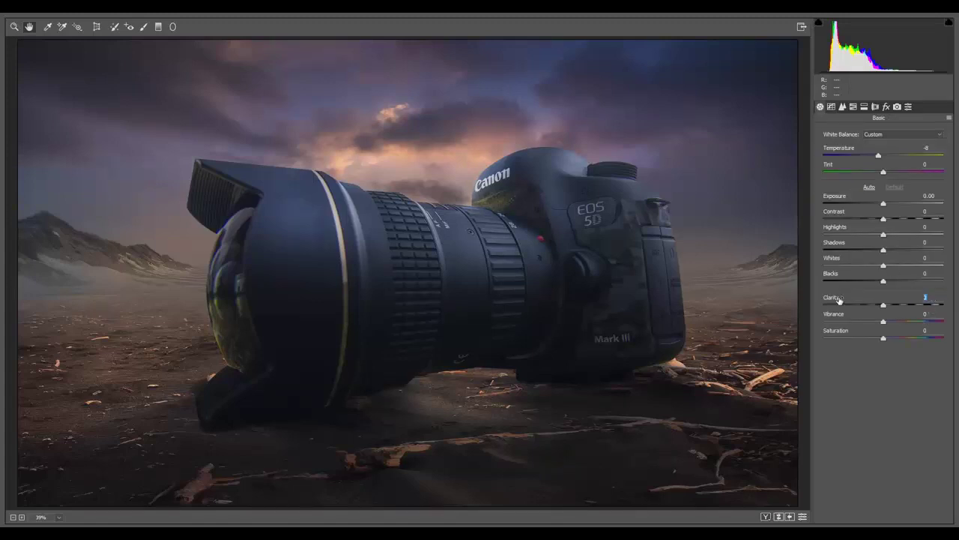
text(20)
click(928, 297)
text(50)
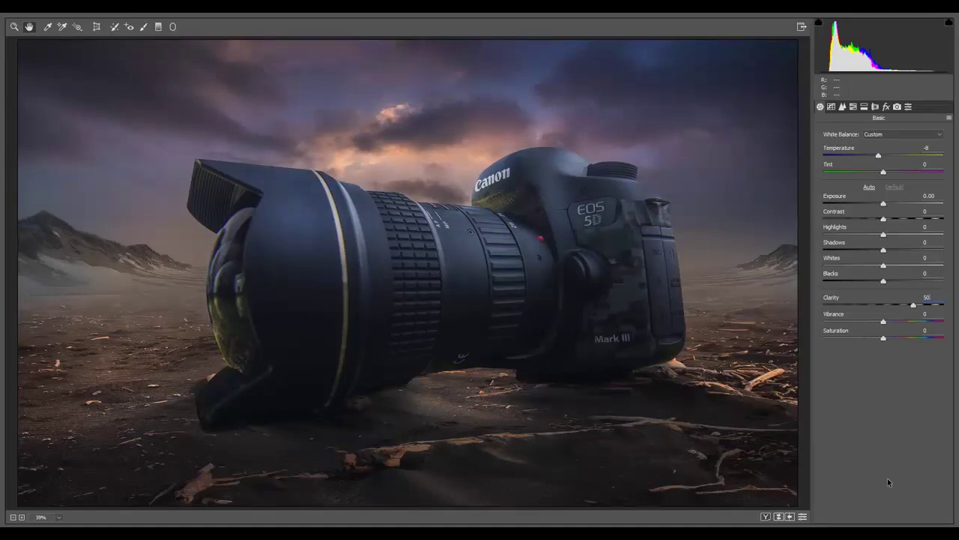
key(Return)
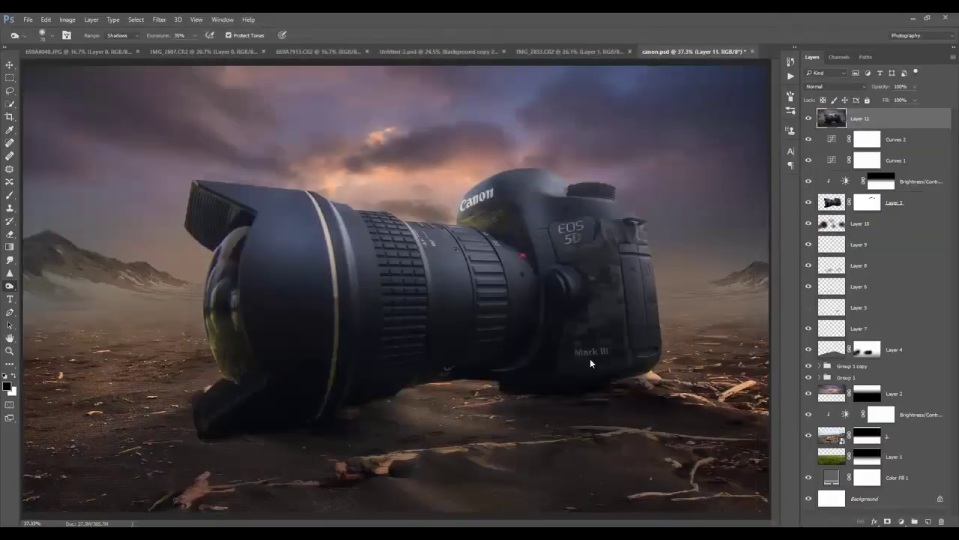